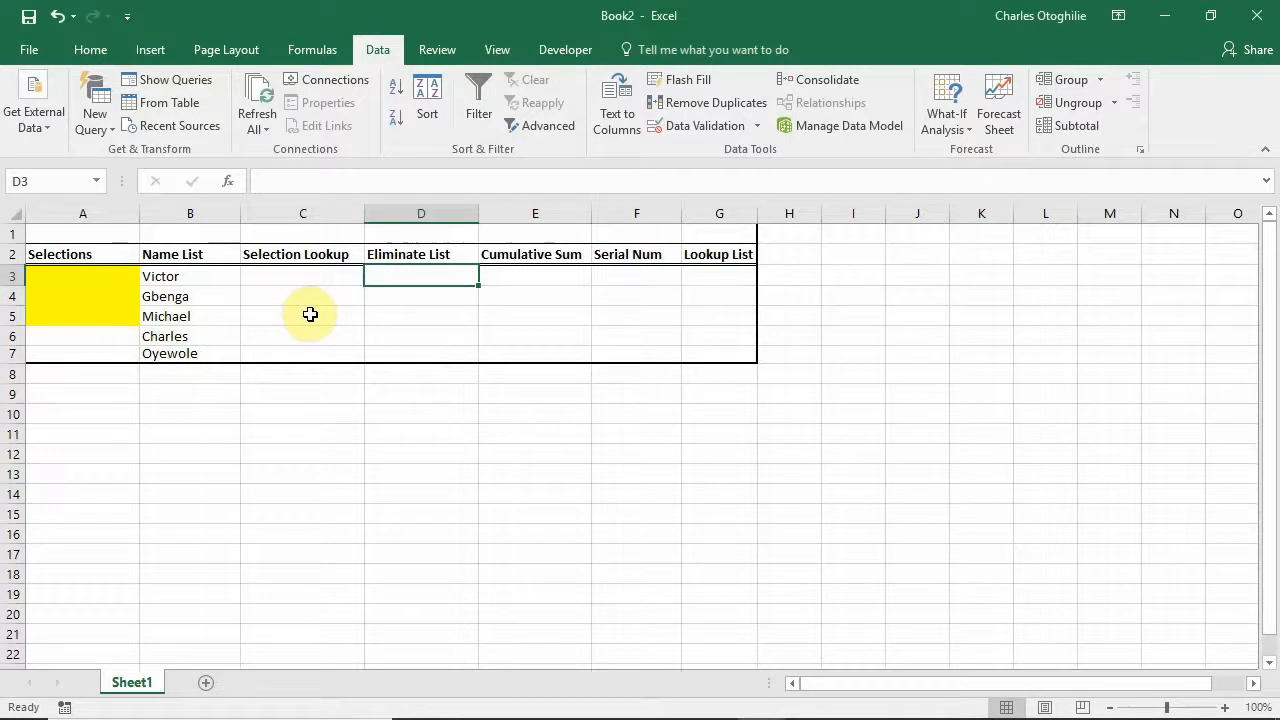
Step: Examine the yellow Selections cells A3:A5, the Name List in B3:B7 and the empty helper columns C3:G7
click(86, 279)
drag(87, 282, 83, 313)
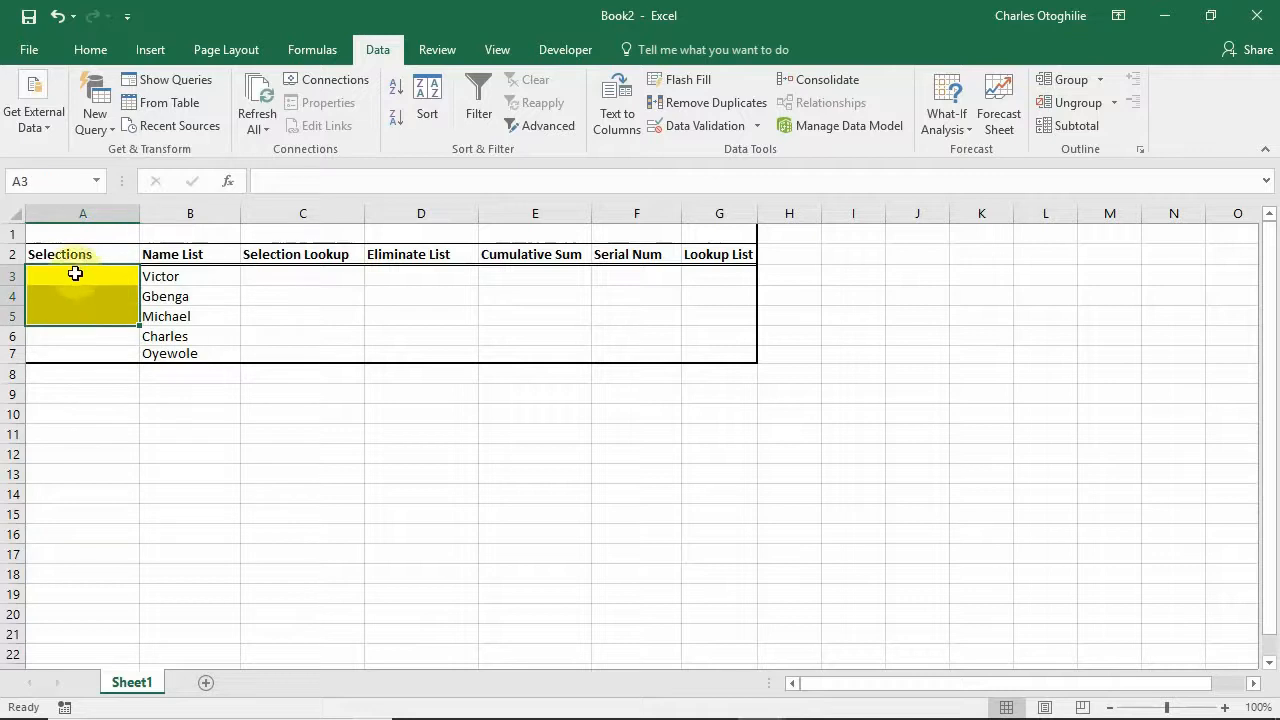
click(77, 276)
click(78, 302)
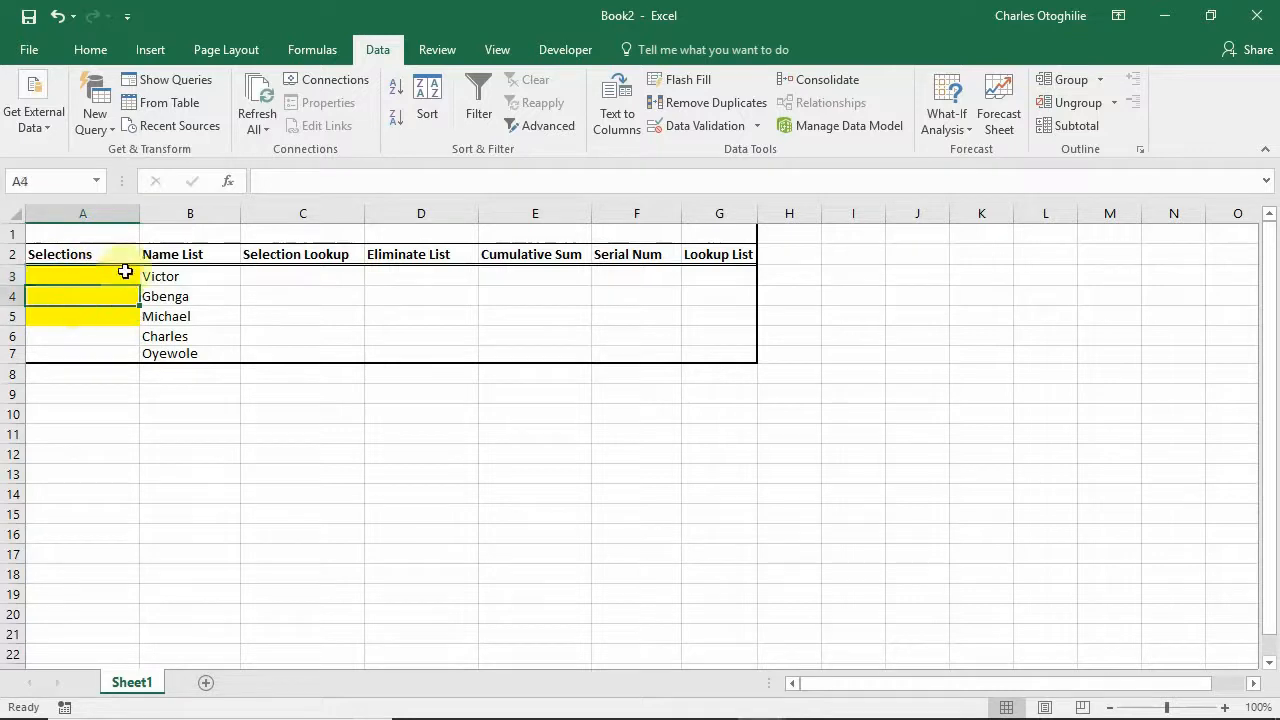
drag(151, 275, 178, 354)
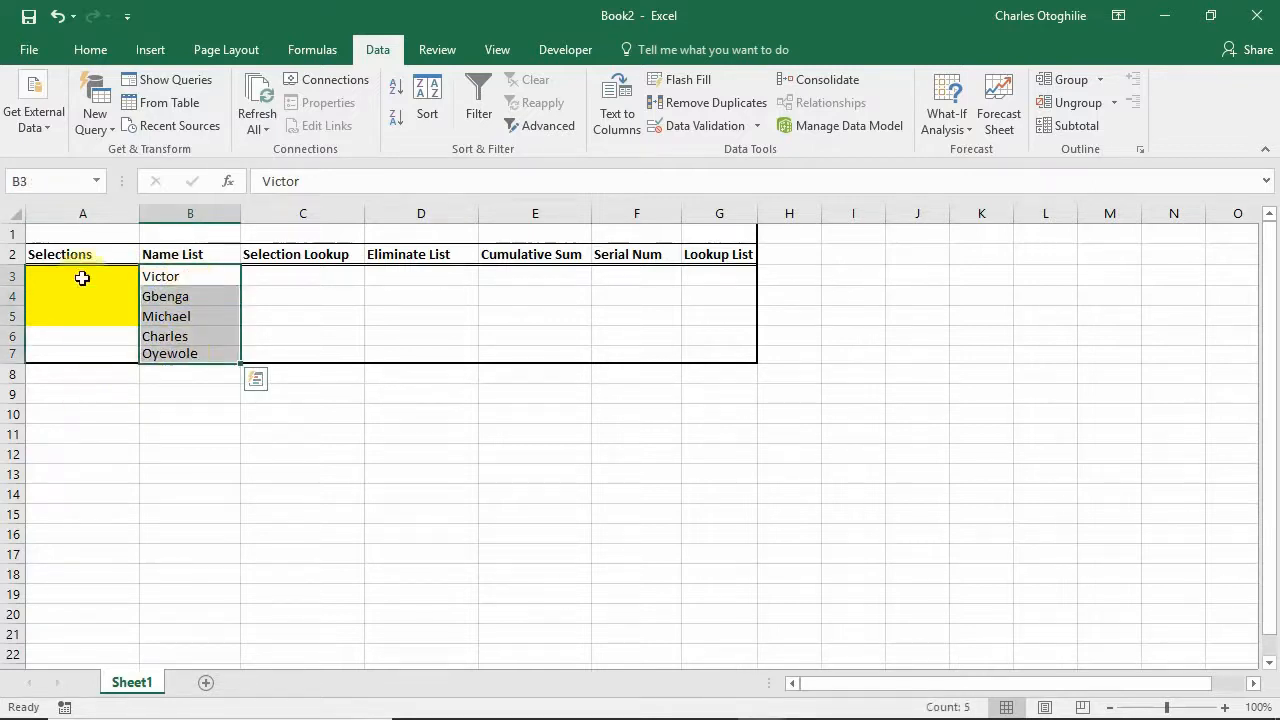
drag(86, 277, 70, 281)
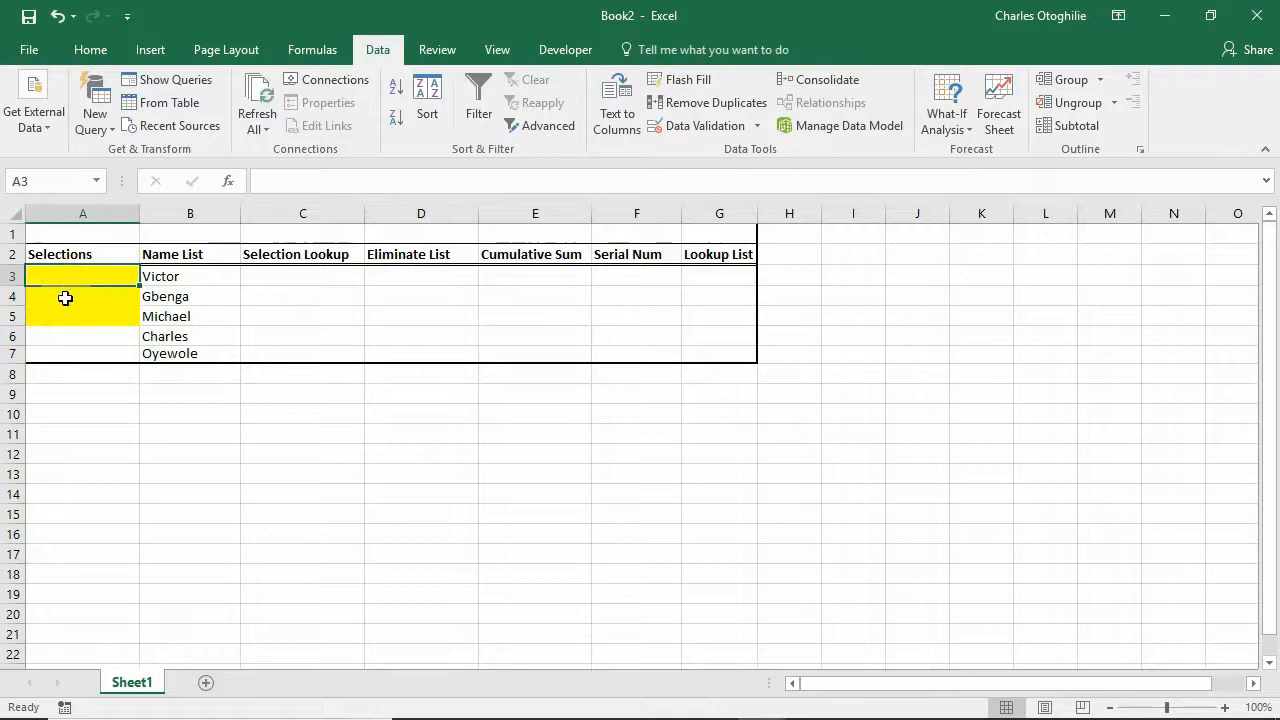
click(65, 294)
click(64, 320)
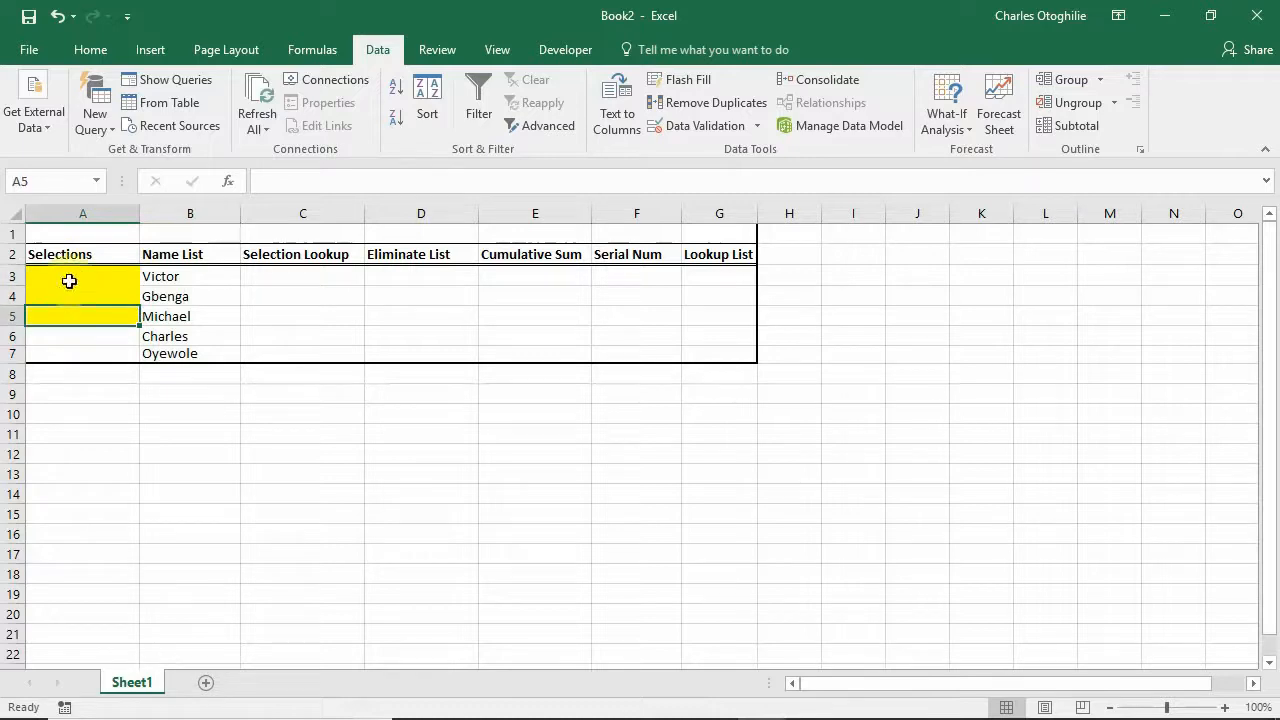
click(63, 275)
click(65, 297)
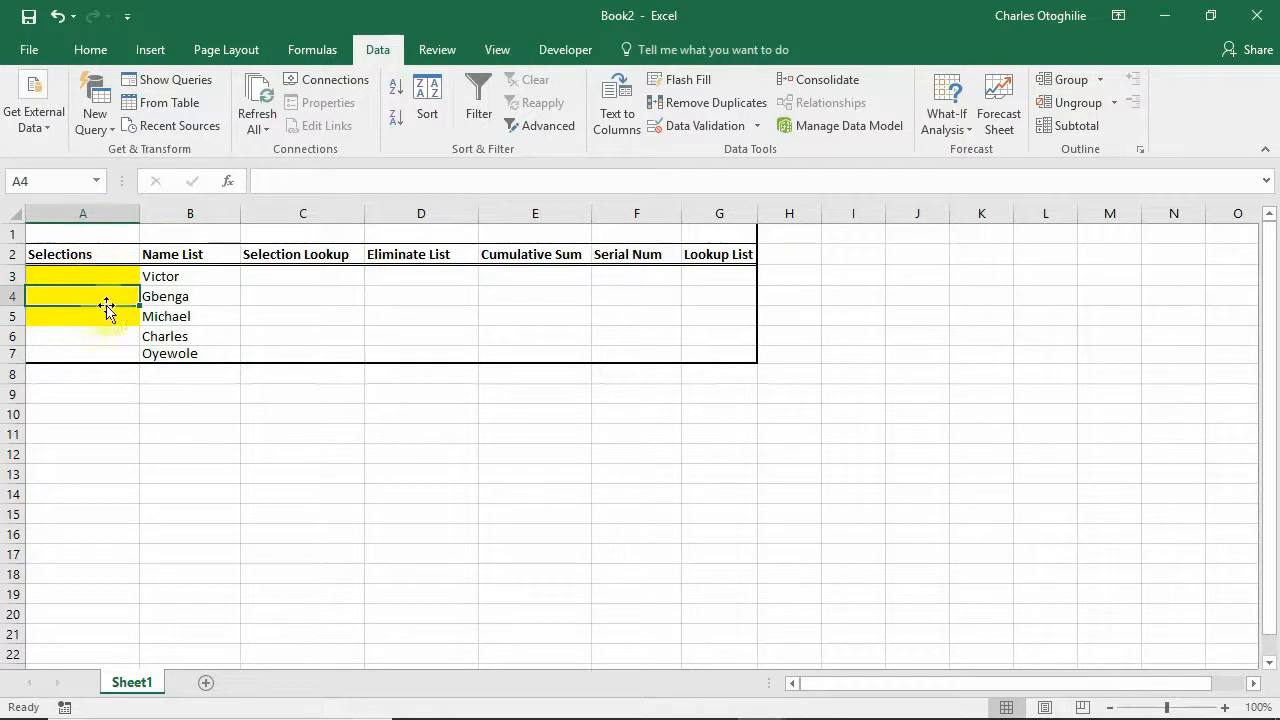
drag(160, 274, 162, 355)
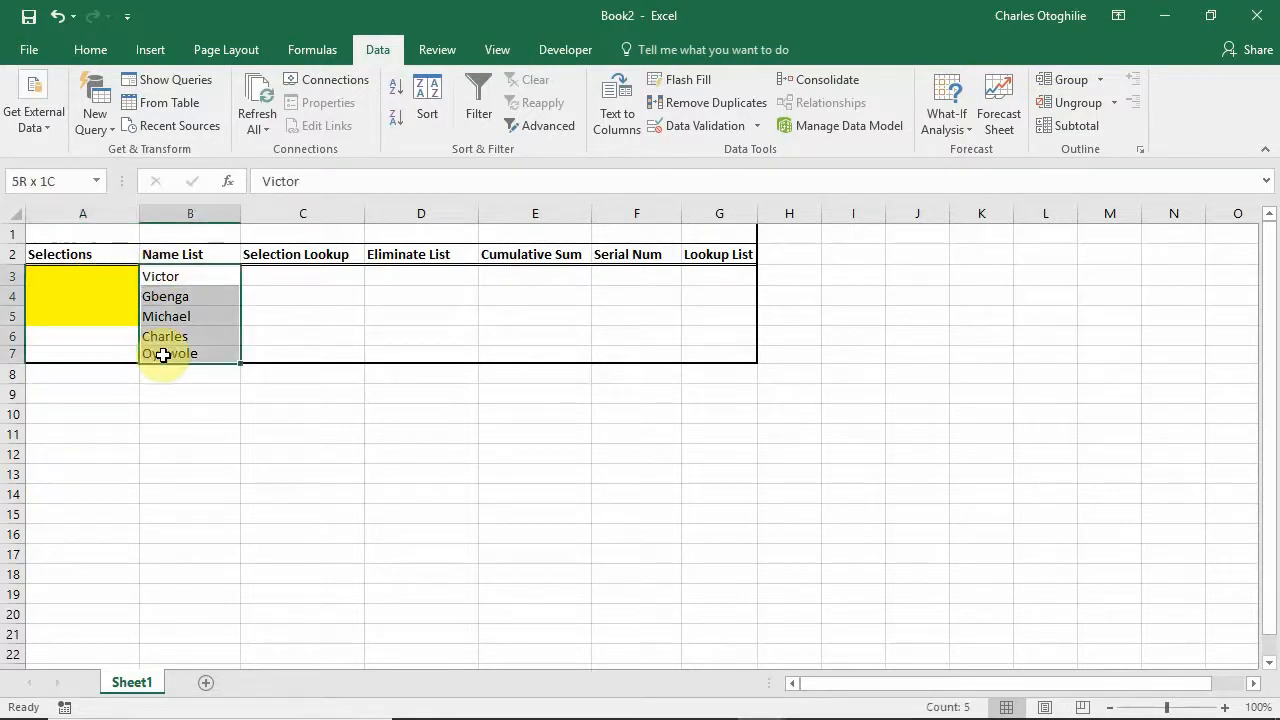
click(40, 277)
click(39, 294)
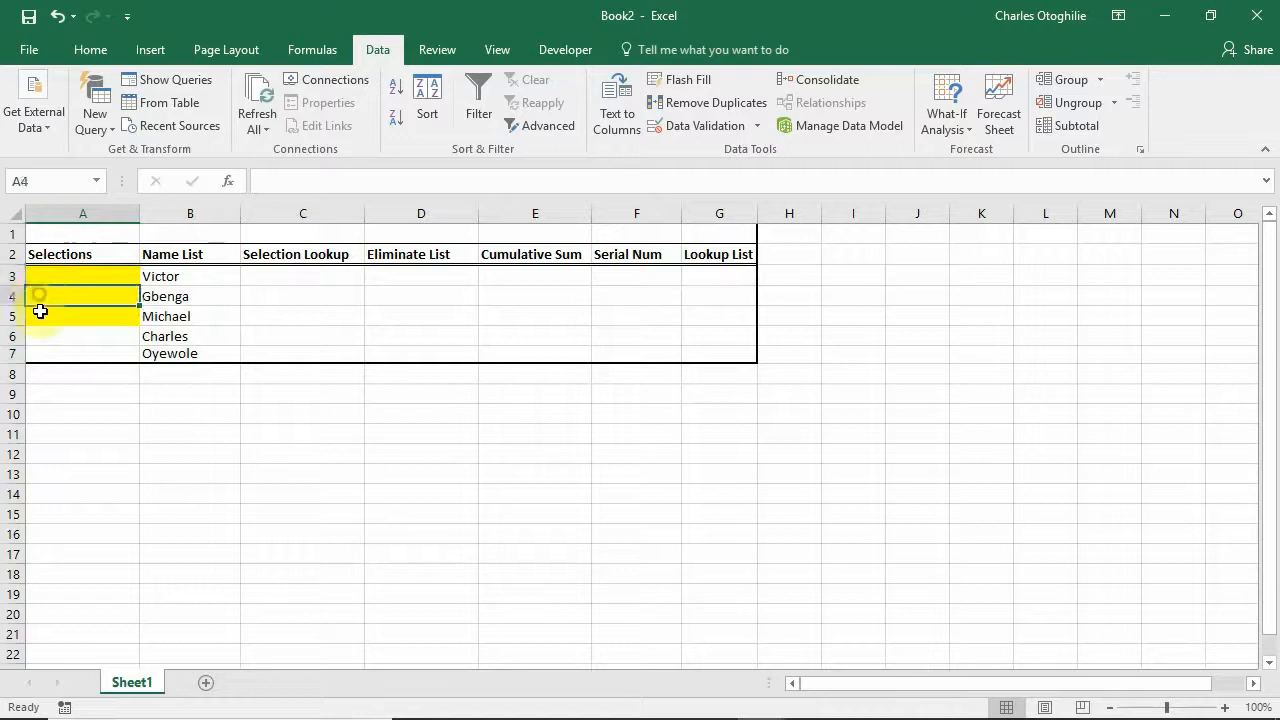
click(41, 312)
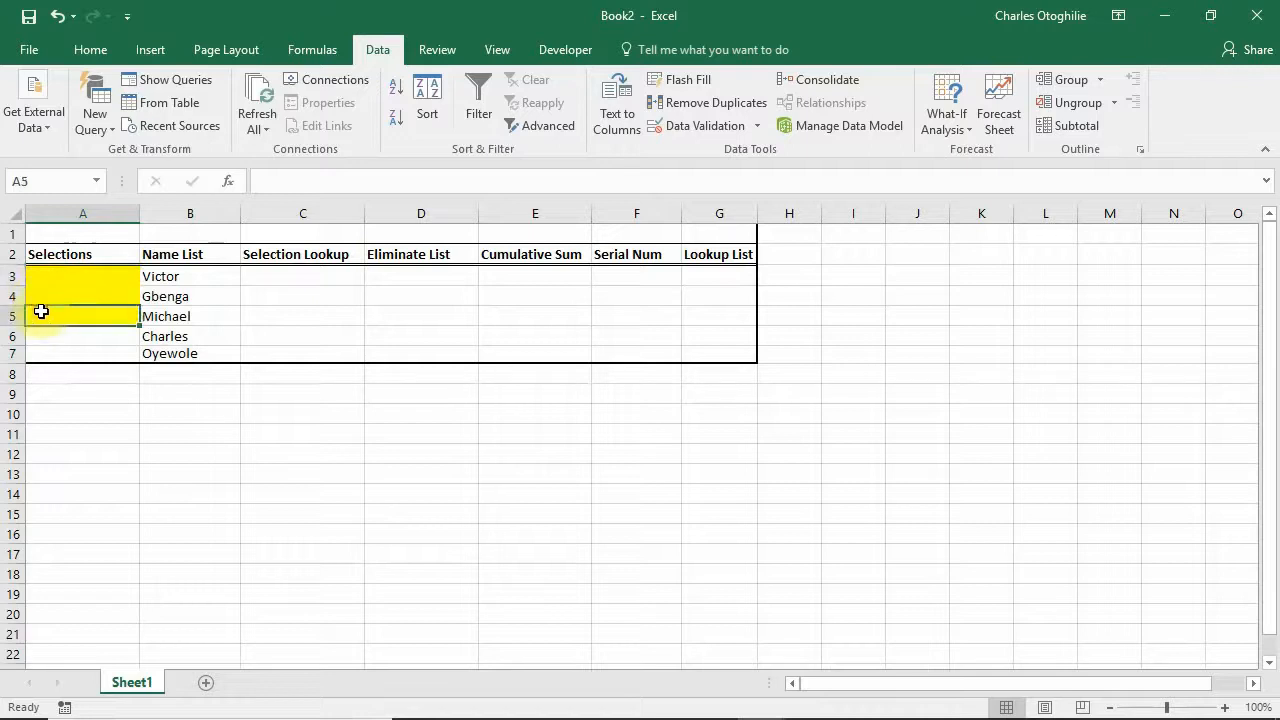
click(85, 276)
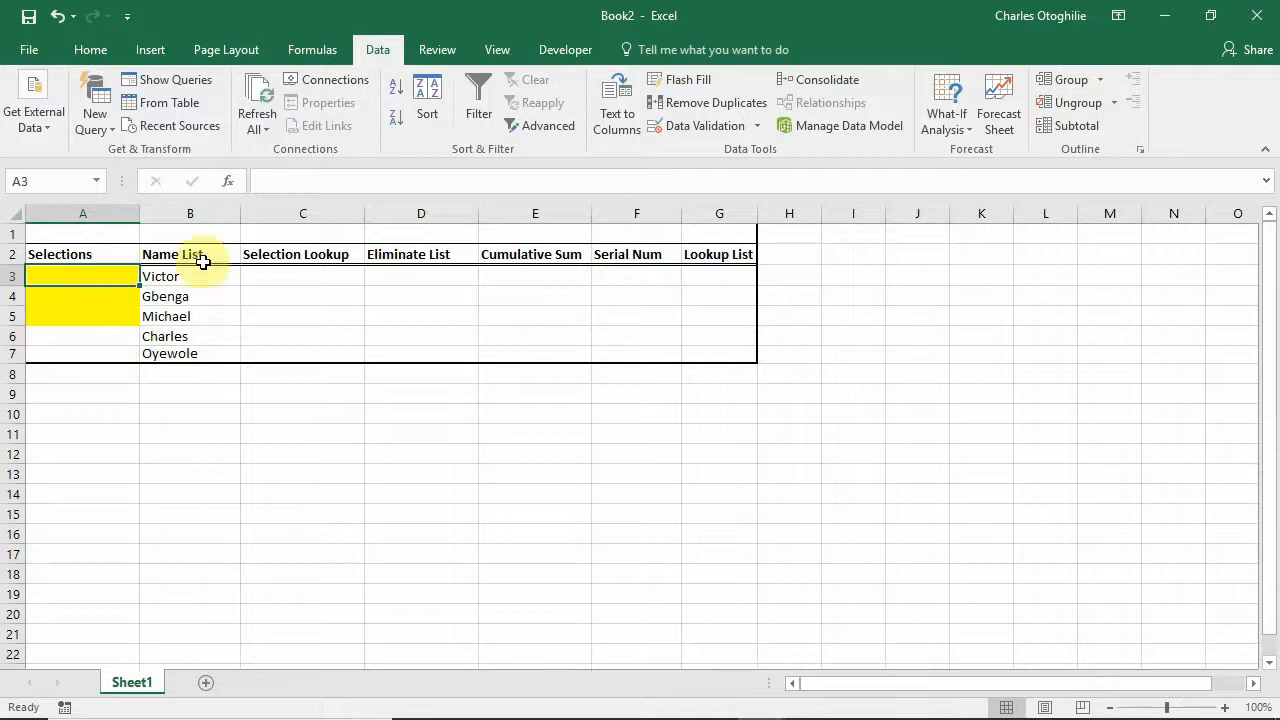
click(183, 276)
click(173, 279)
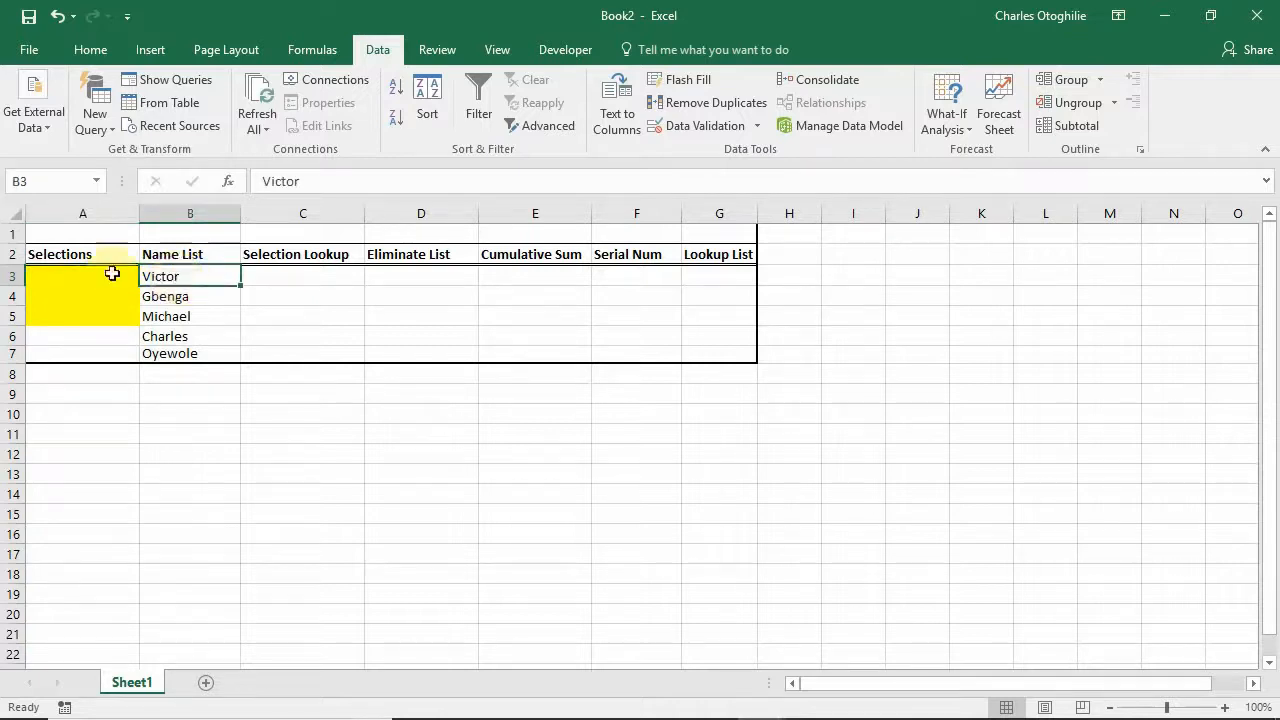
click(100, 275)
click(101, 301)
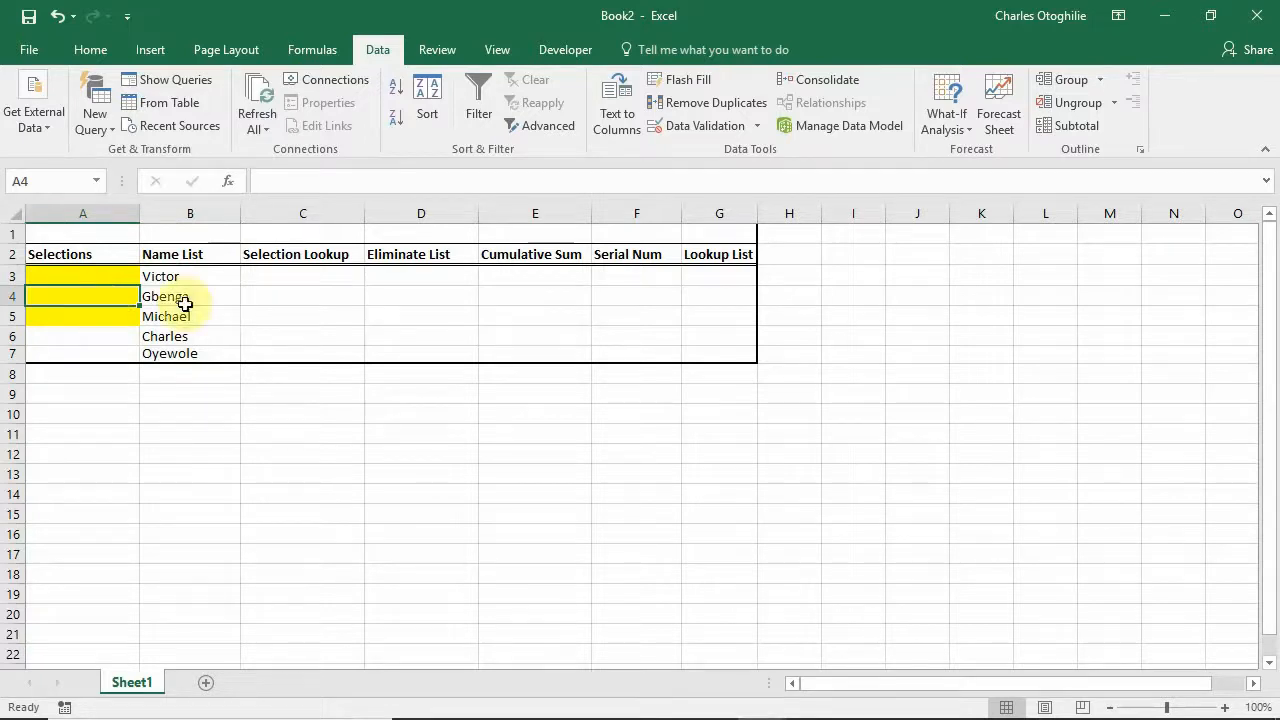
drag(188, 301, 186, 350)
click(78, 300)
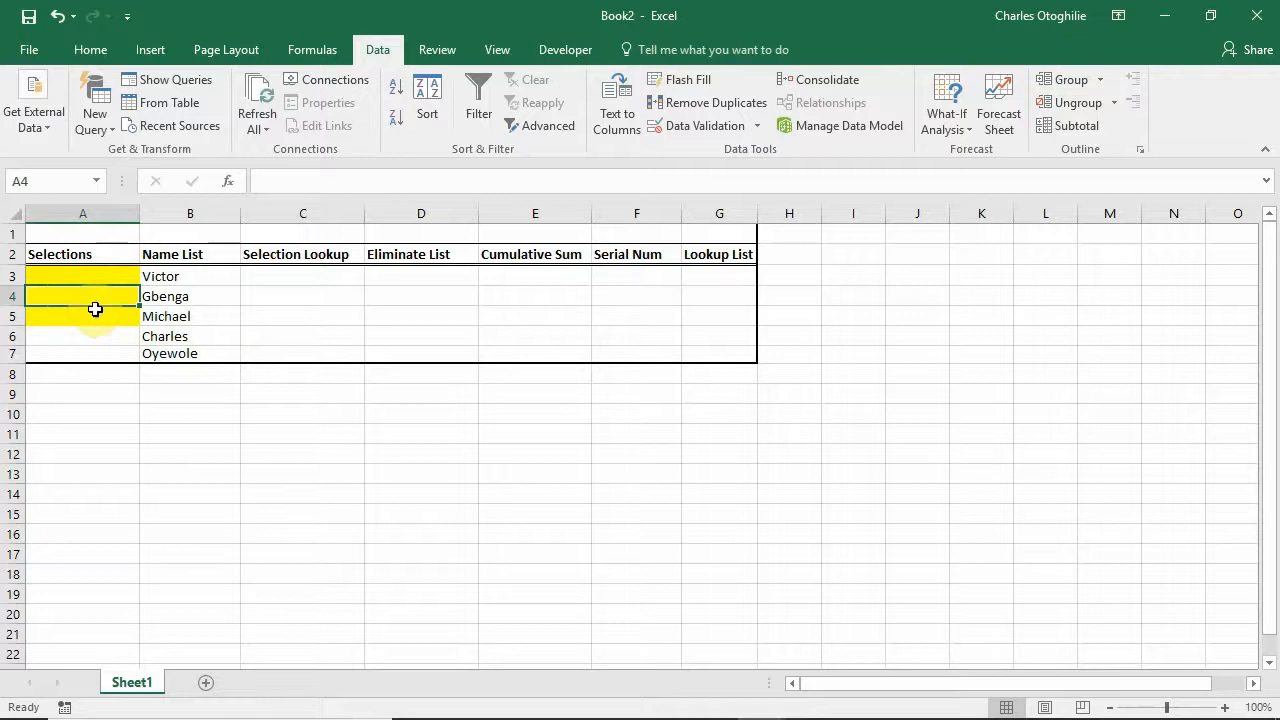
drag(286, 277, 691, 358)
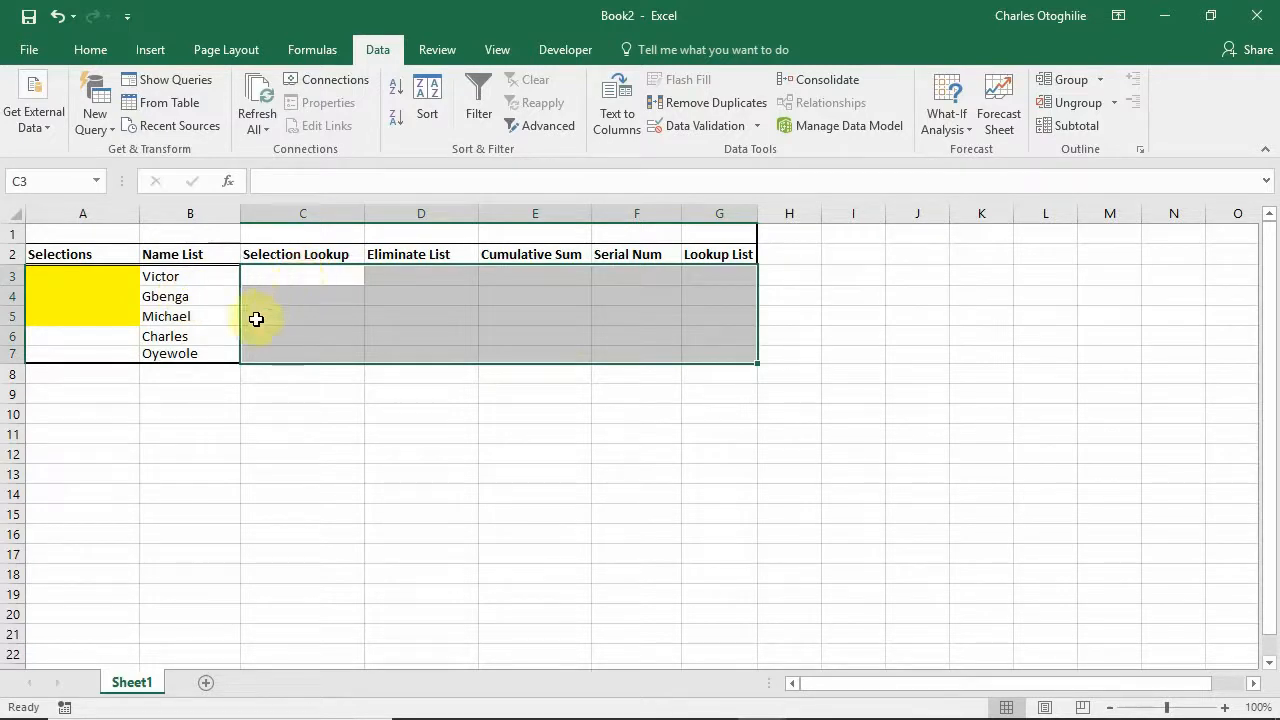
drag(297, 277, 300, 349)
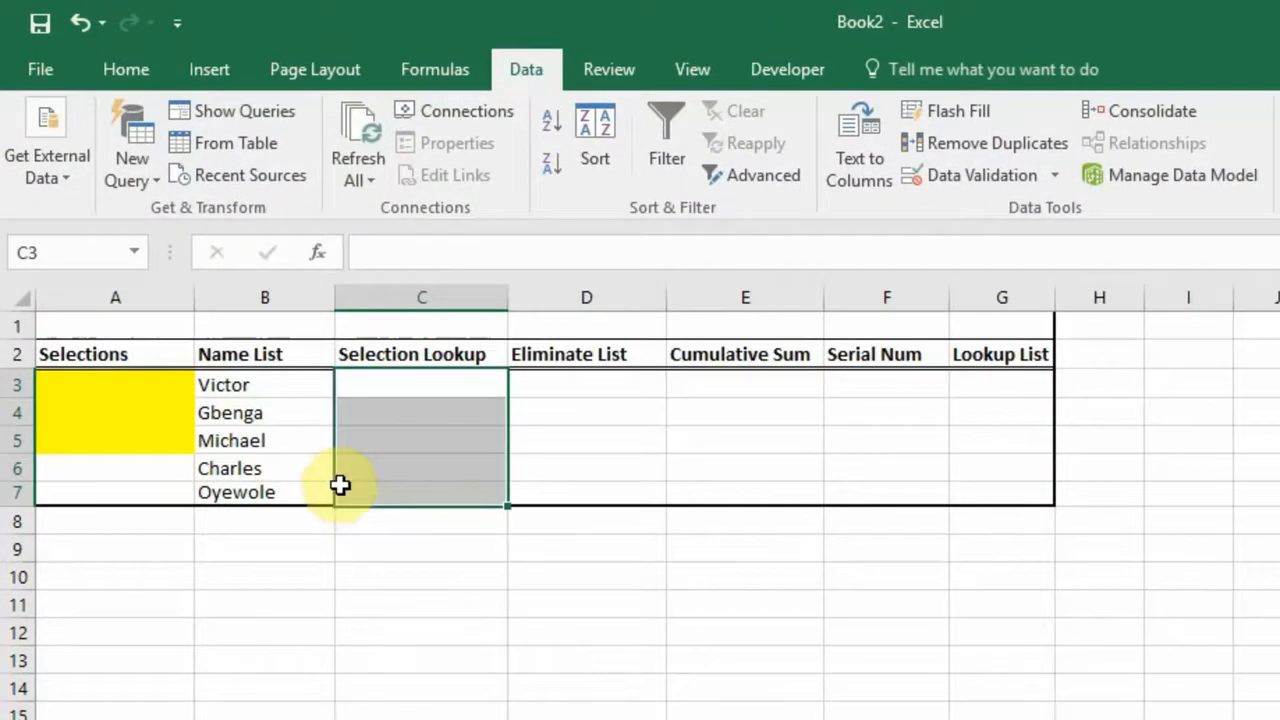
Step: Enter the first name of the Name List as the first selection in cell A3
click(94, 376)
text(V)
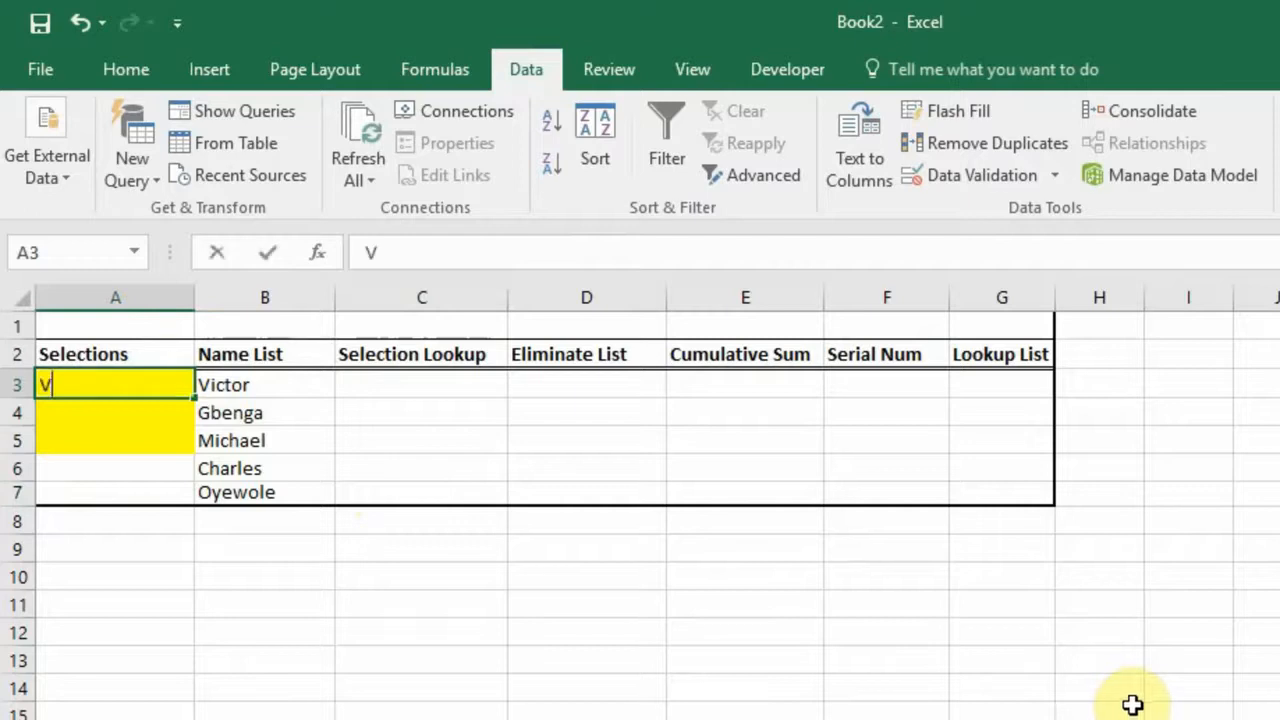
text(ictor)
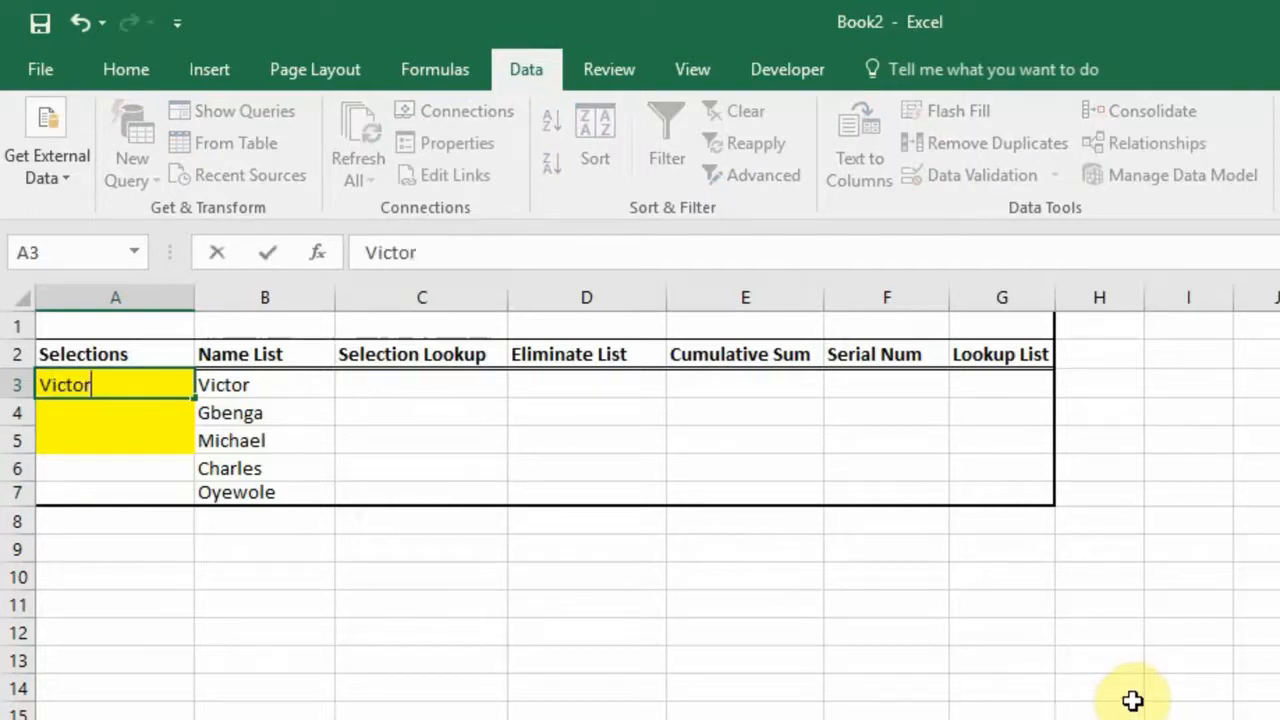
key(Return)
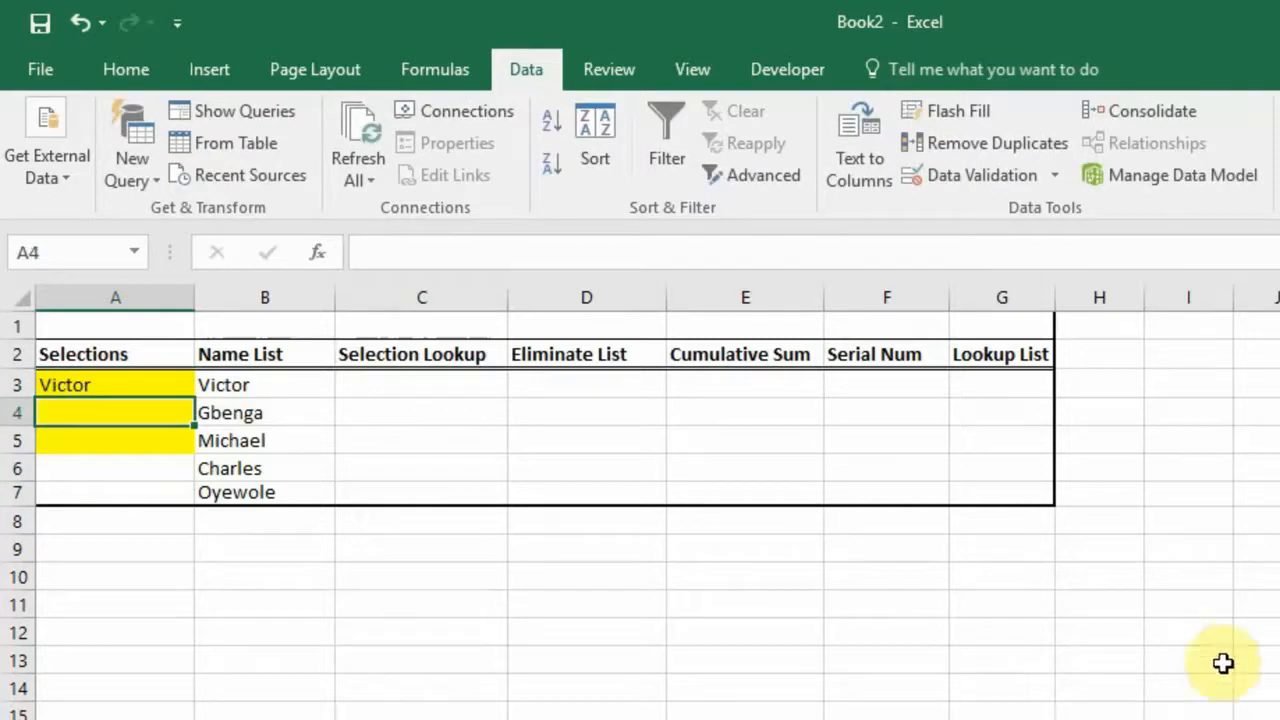
Step: Enter the formula =MATCH(B3,$A$3:$A$5,0) in cell C3 under Selection Lookup
click(430, 380)
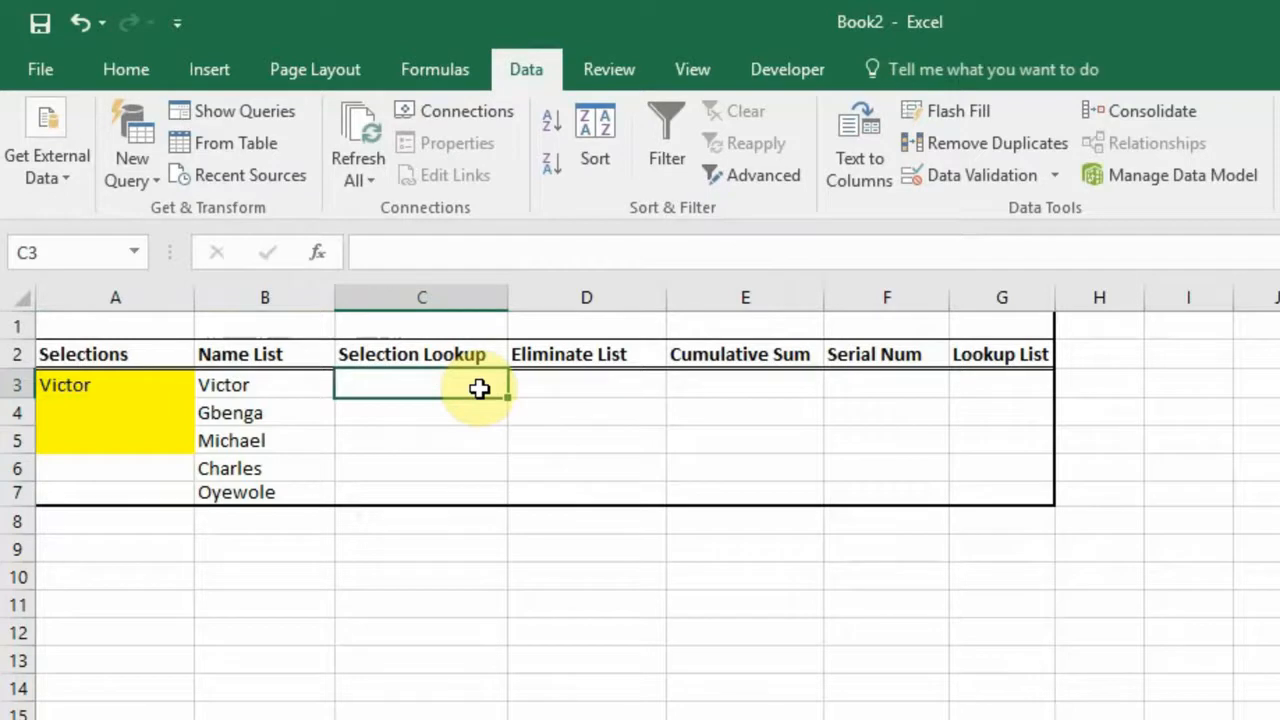
text(=)
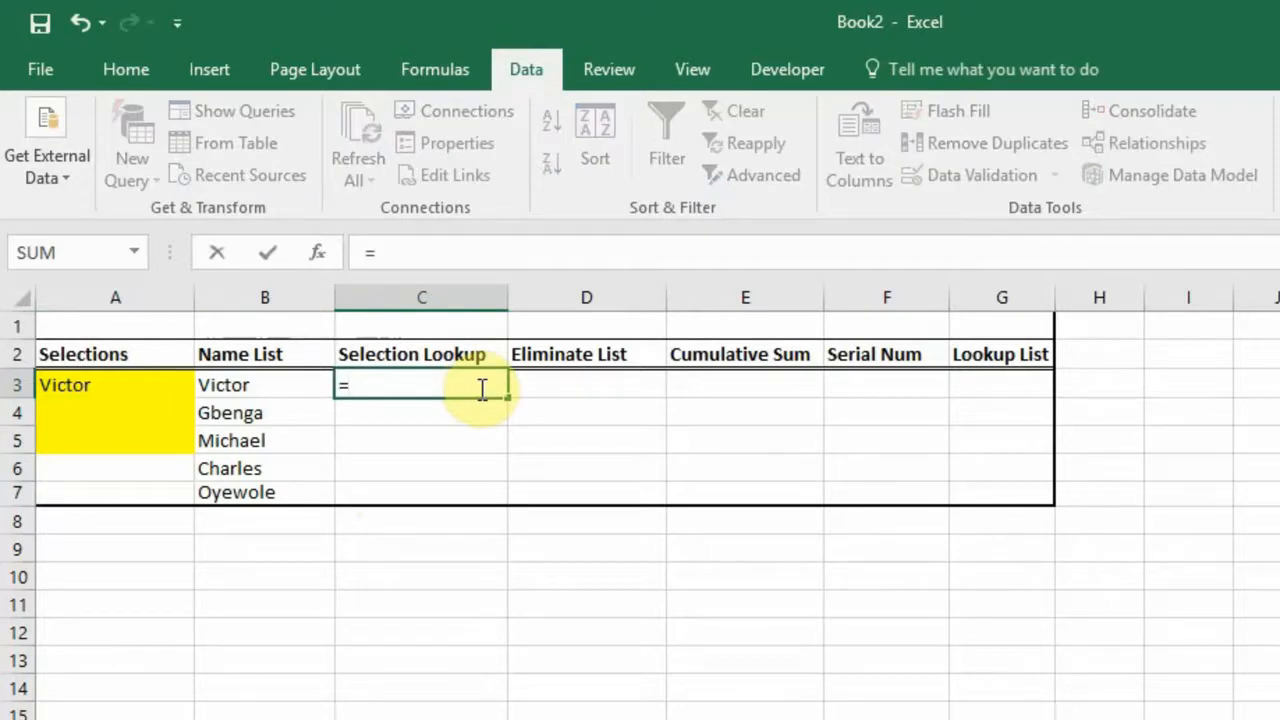
text(match)
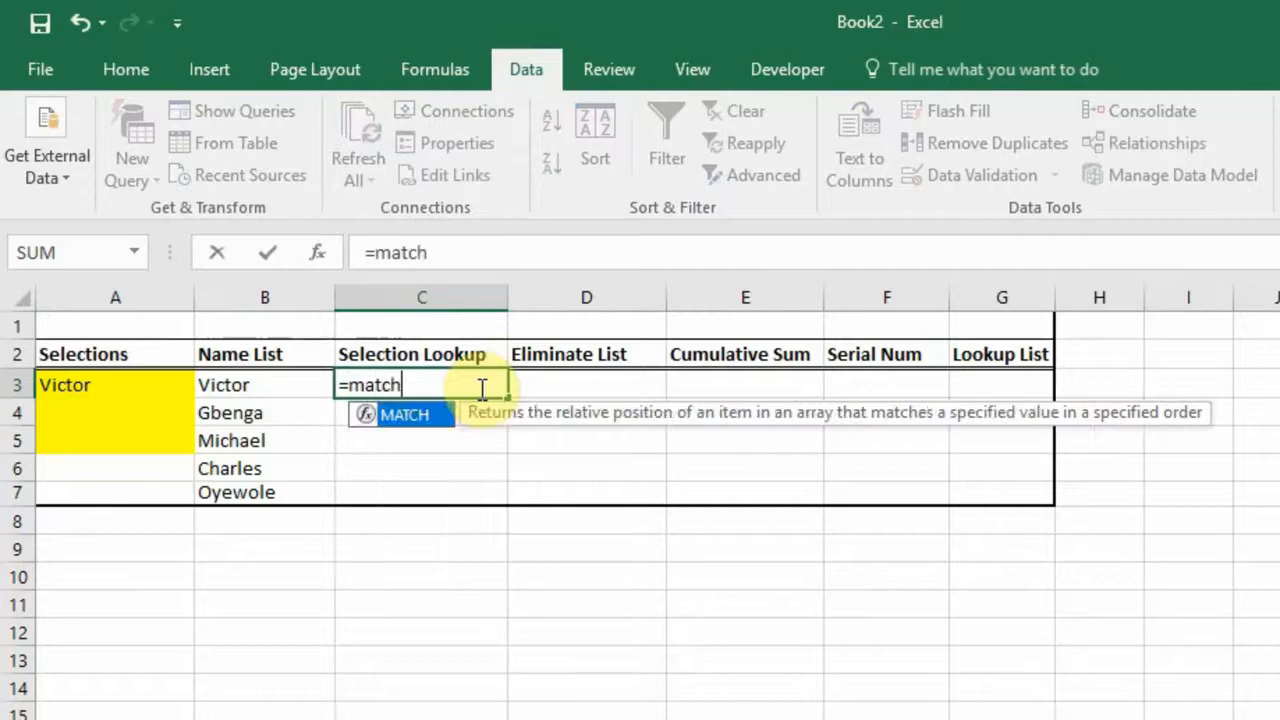
text(()
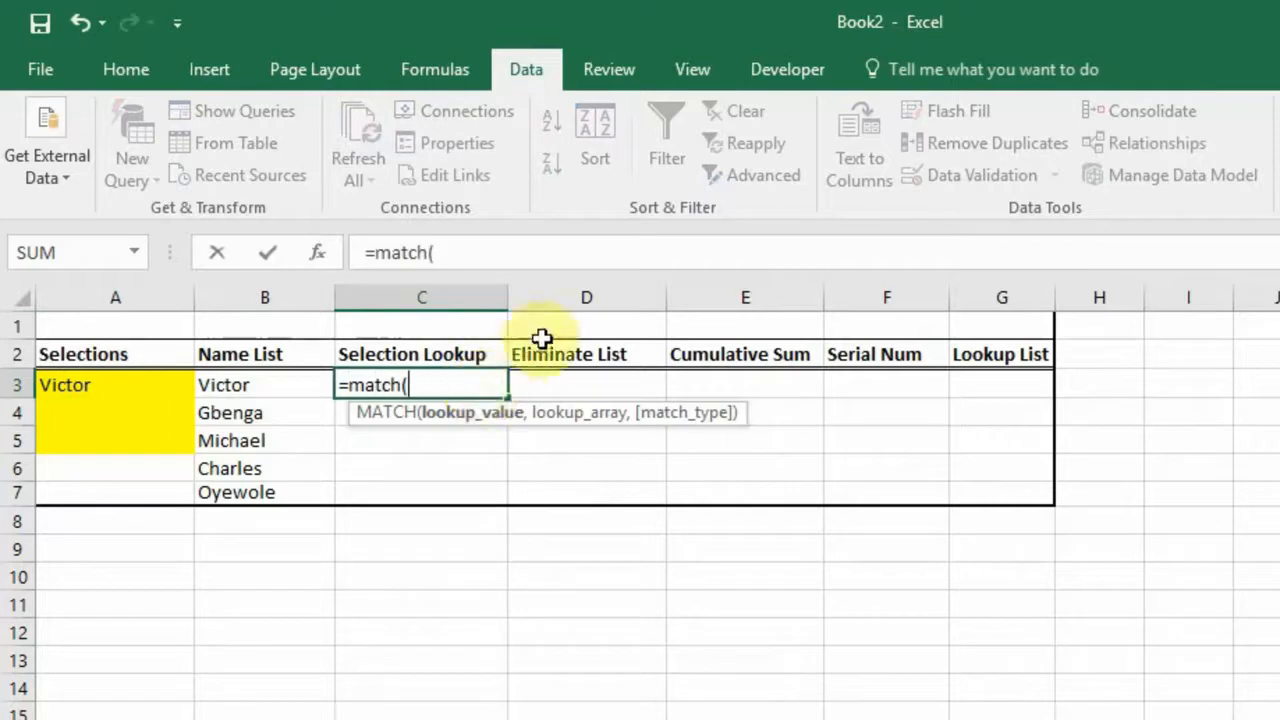
click(263, 390)
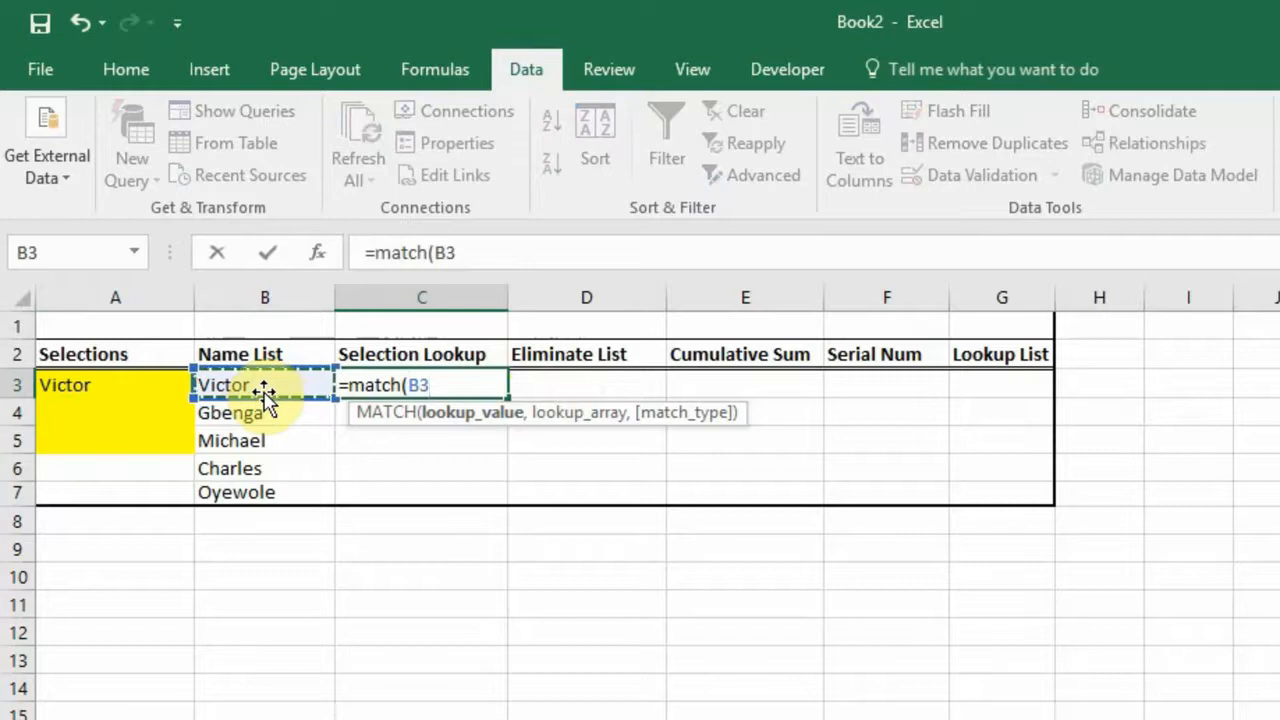
text(,)
drag(157, 380, 160, 443)
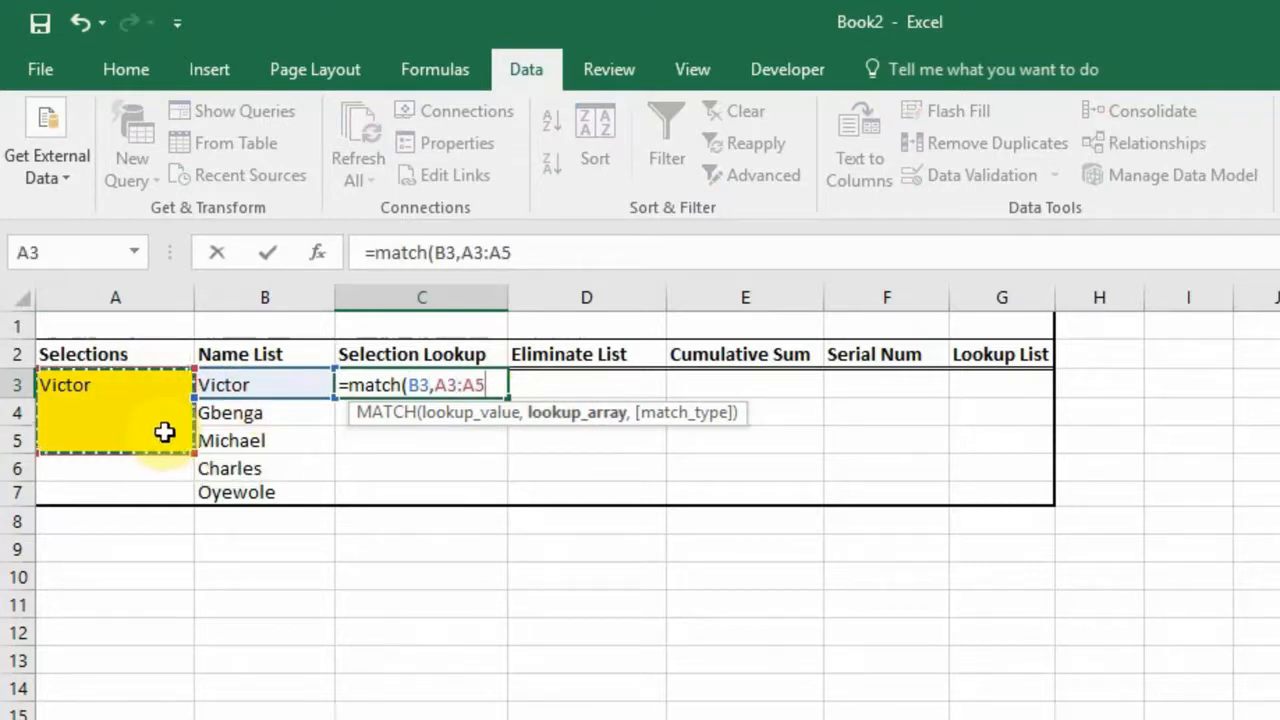
key(F4)
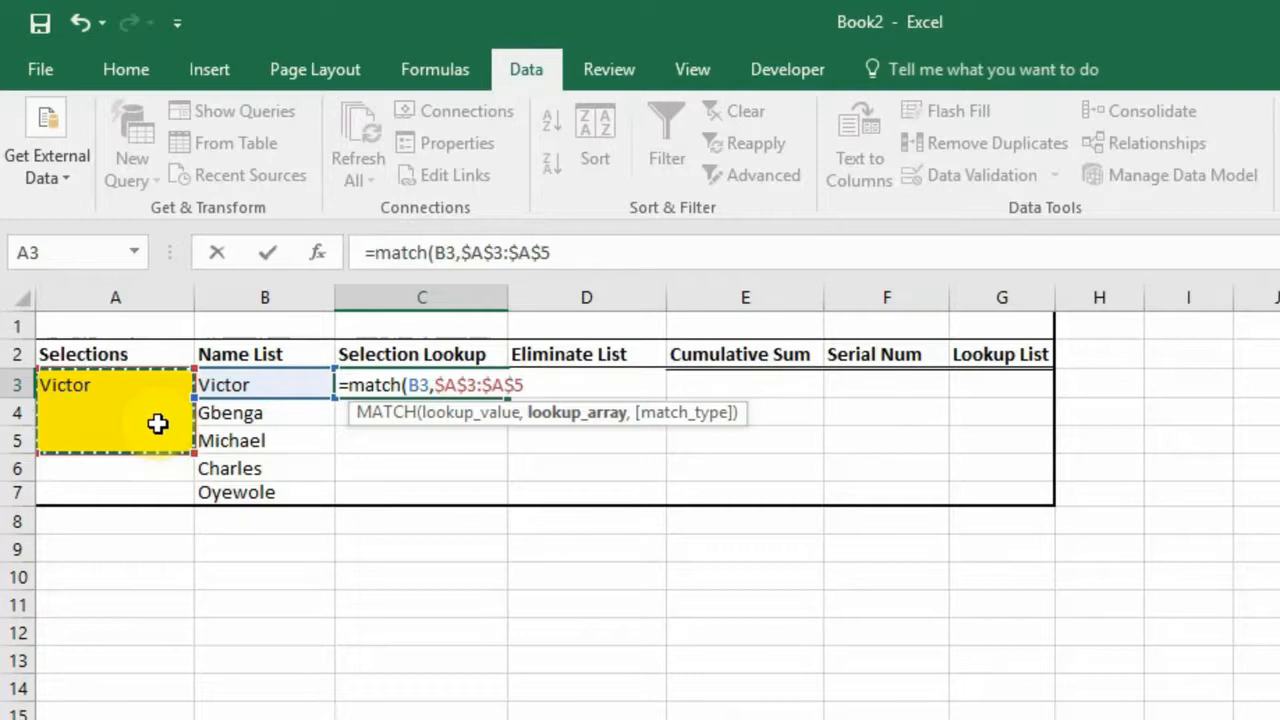
text(,)
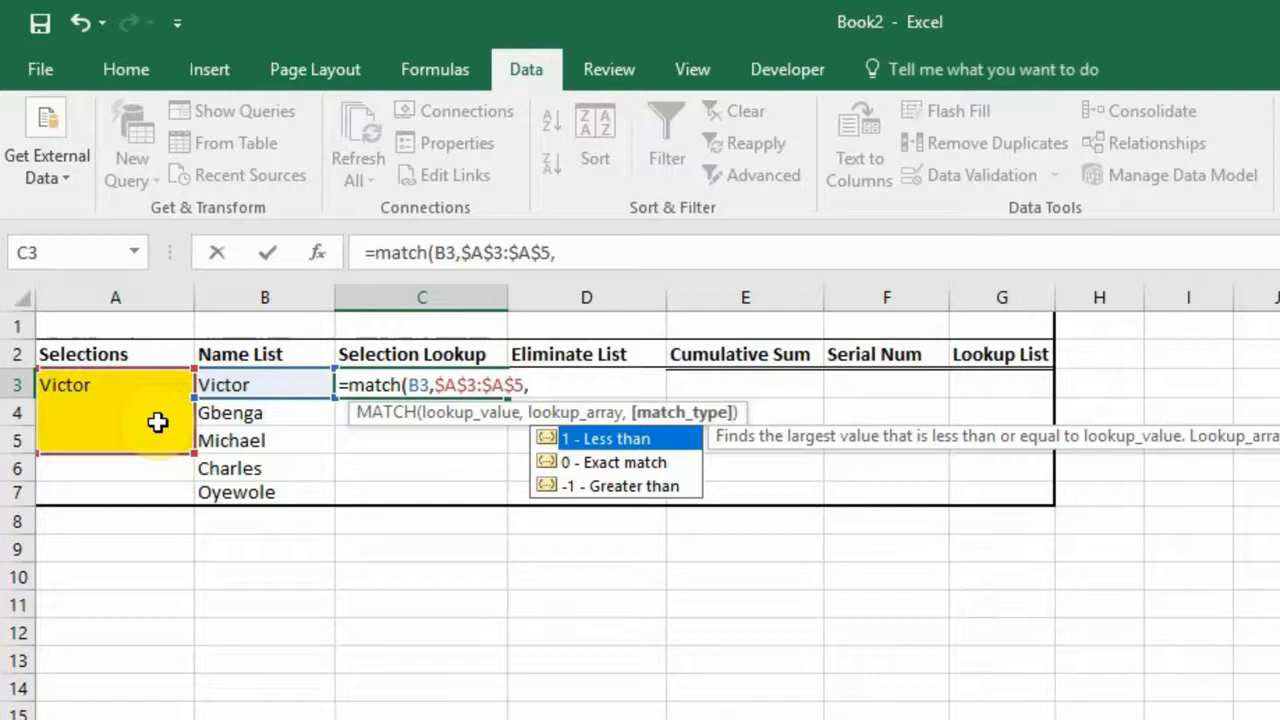
text())
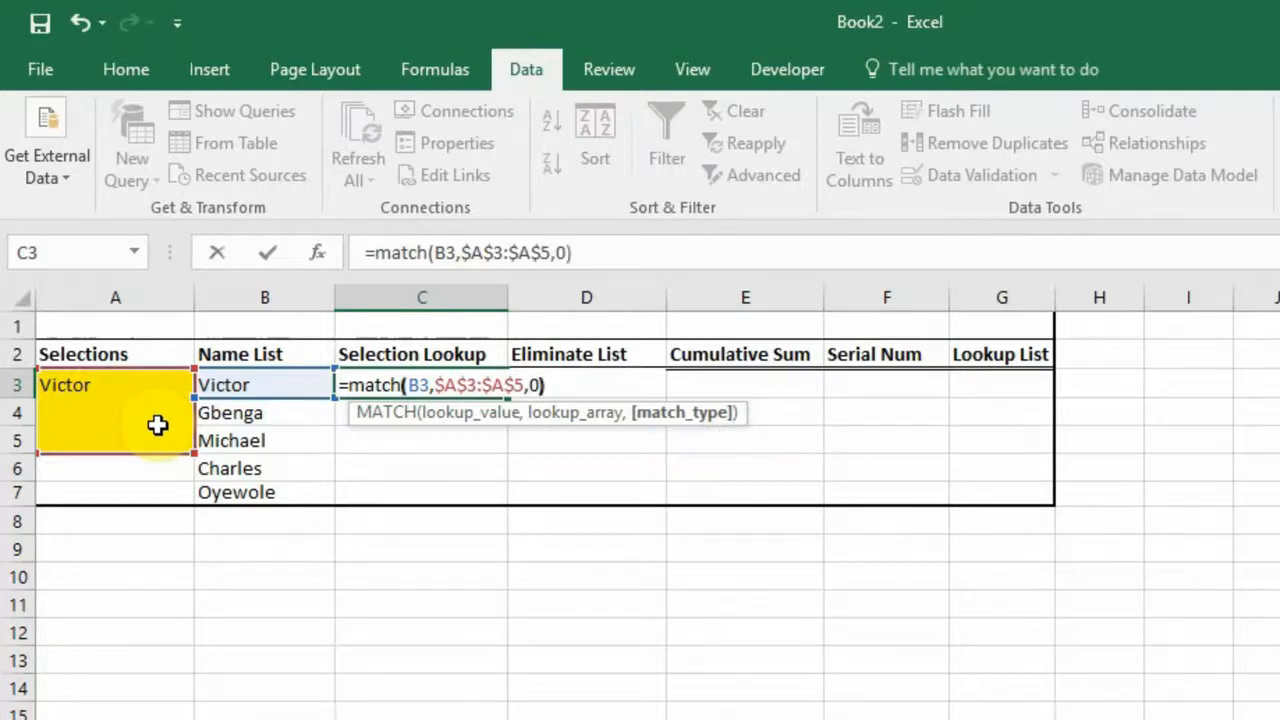
key(Return)
Step: Fill the MATCH formula from C3 down through C7 and check C3 and C4 against the selection in A3
key(Up)
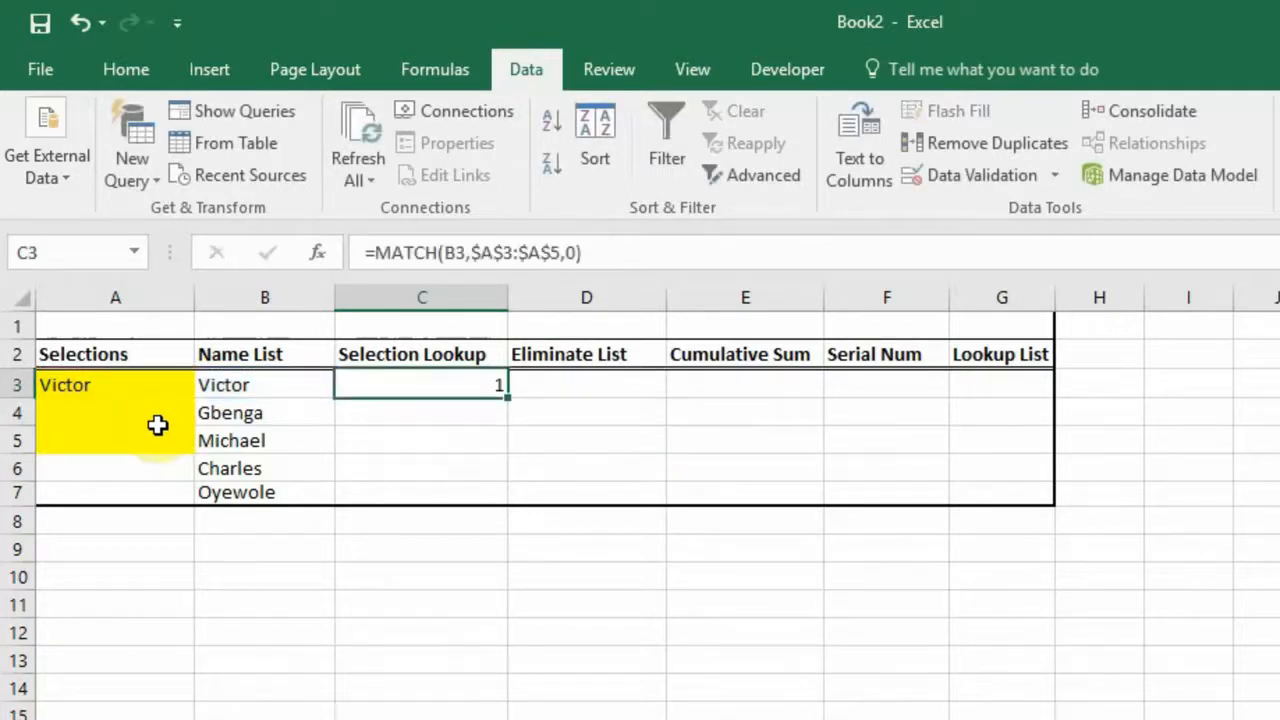
key(shift+Down)
key(shift+Down)
key(shift+Down)
key(shift+Down)
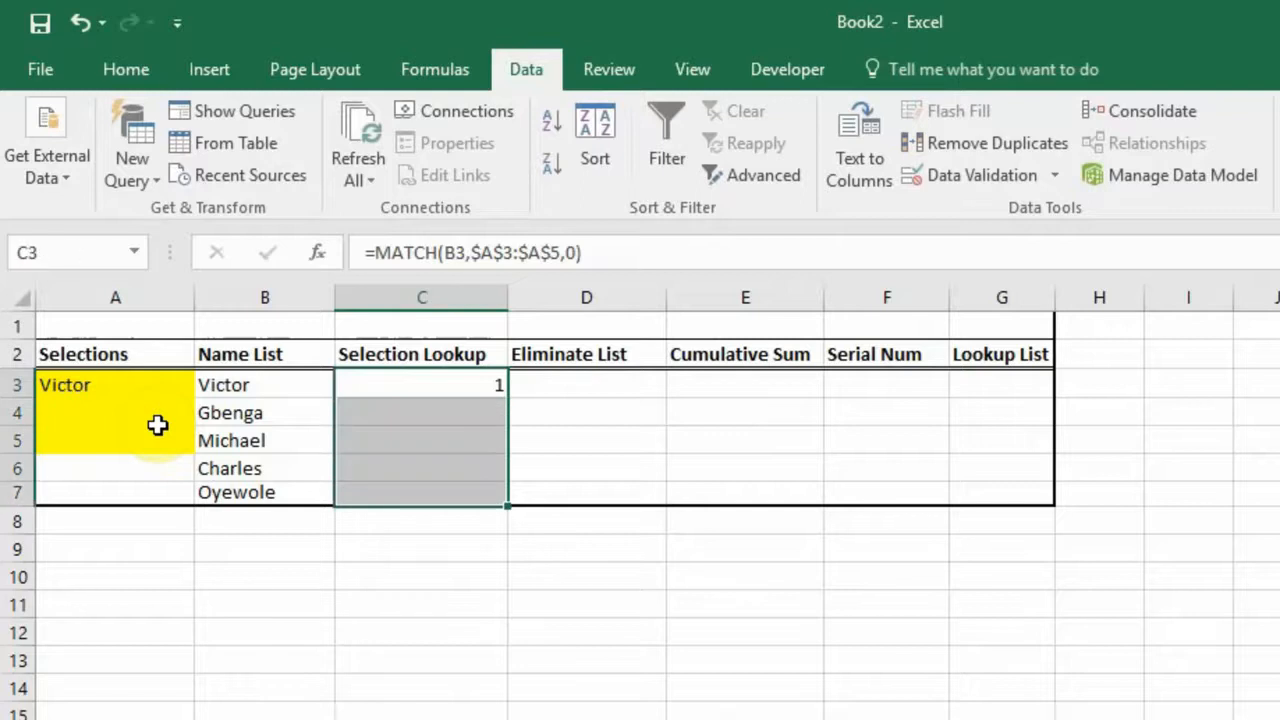
key(ctrl+d)
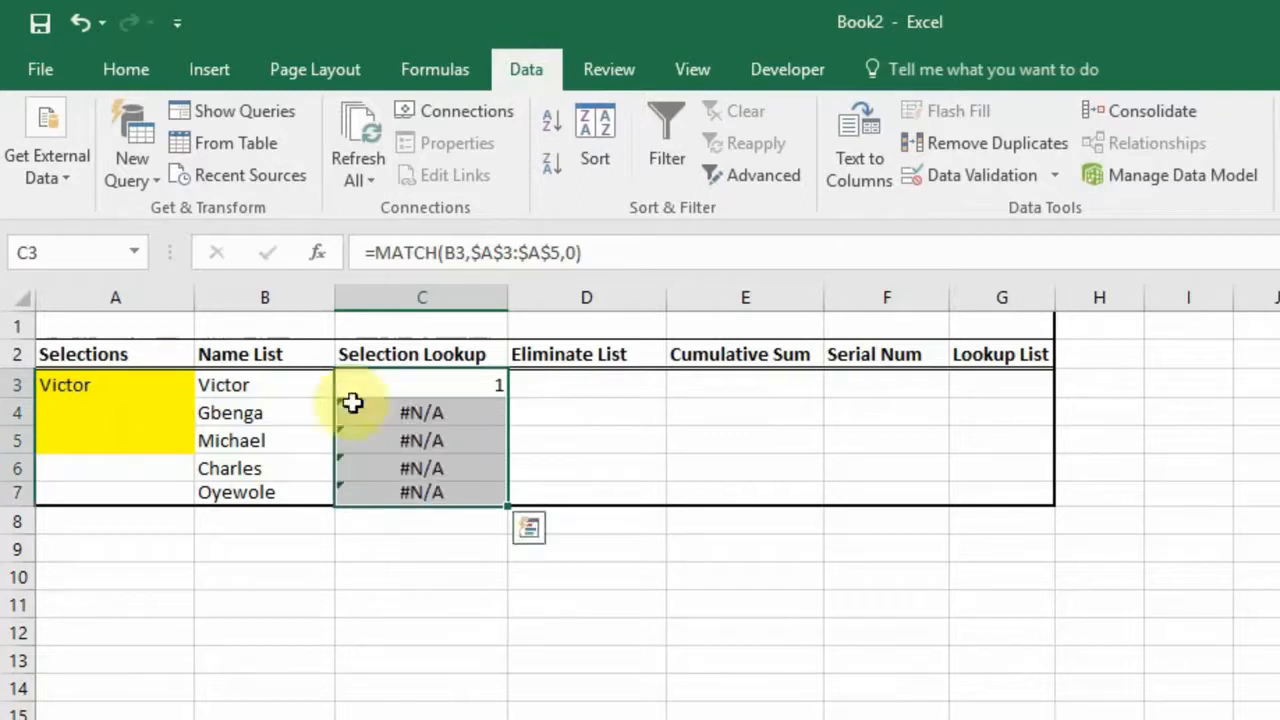
click(452, 420)
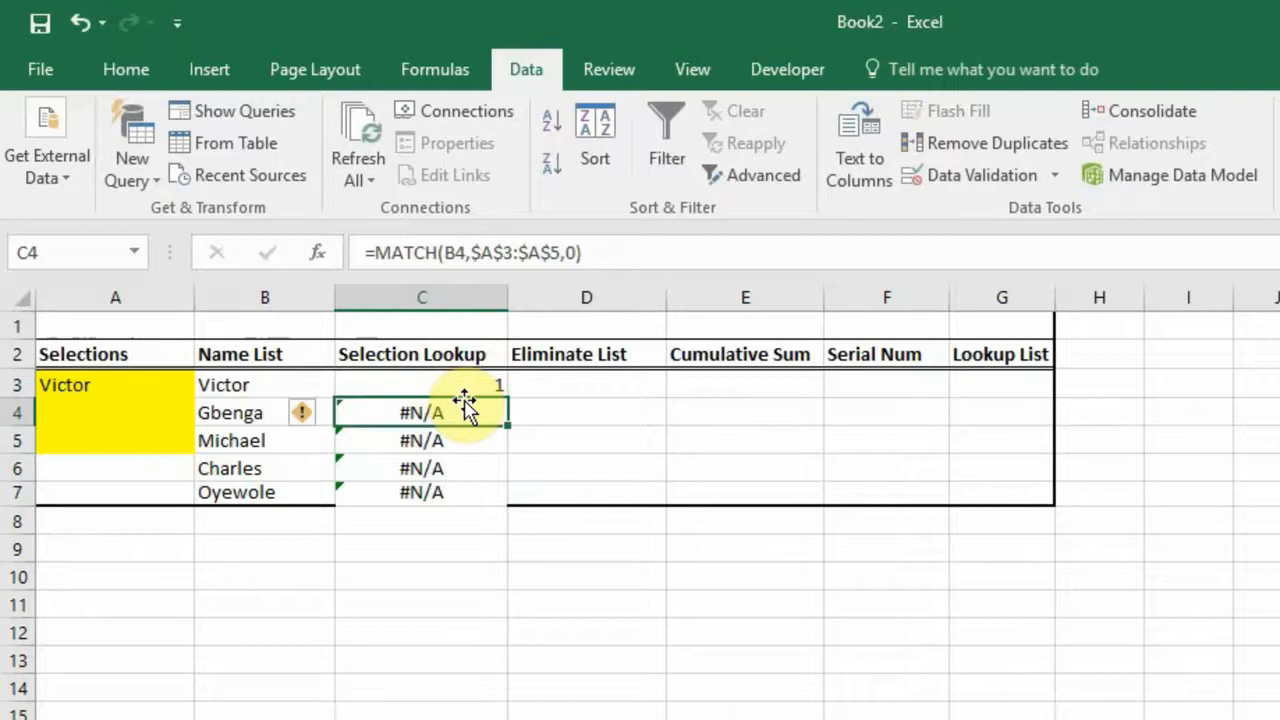
click(430, 386)
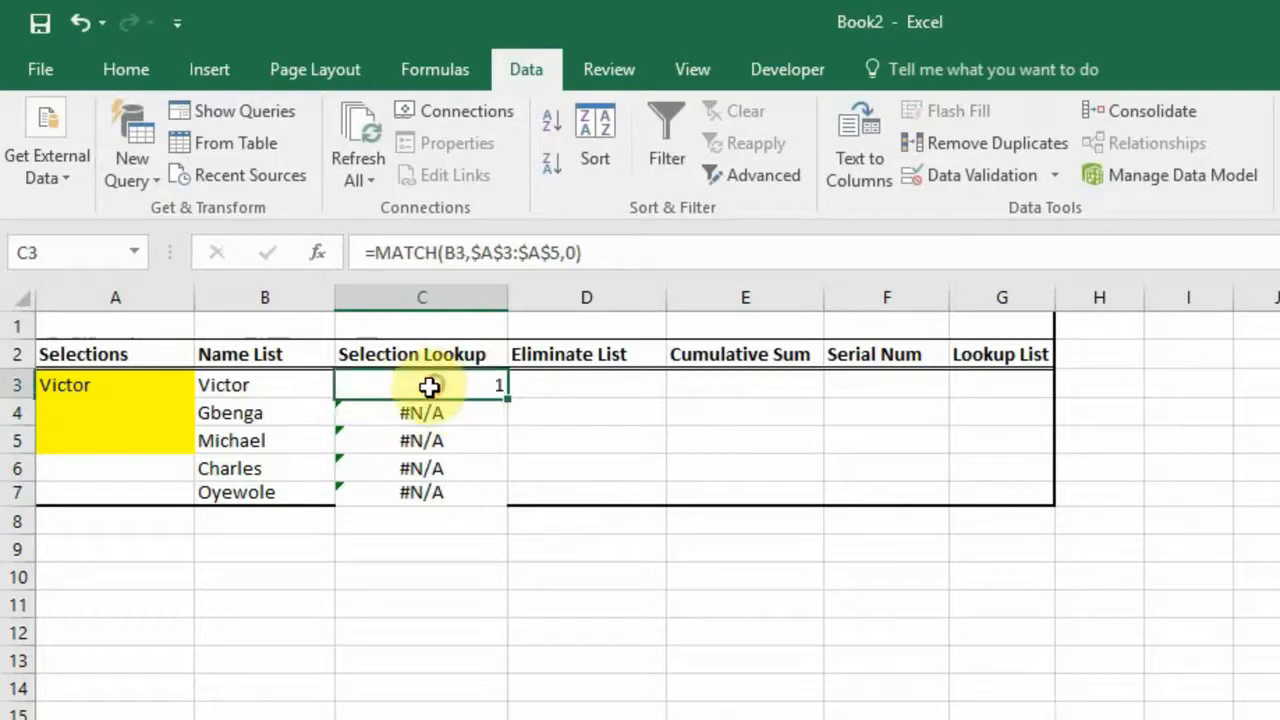
click(75, 391)
click(452, 388)
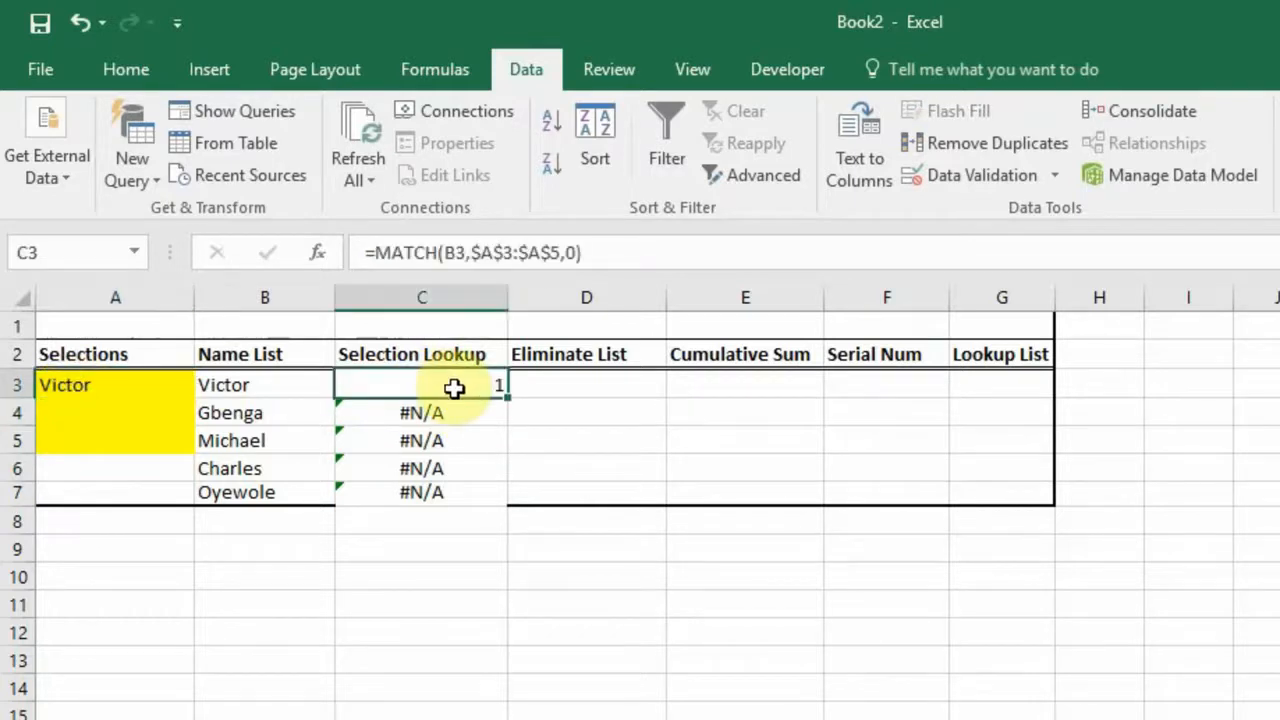
click(102, 384)
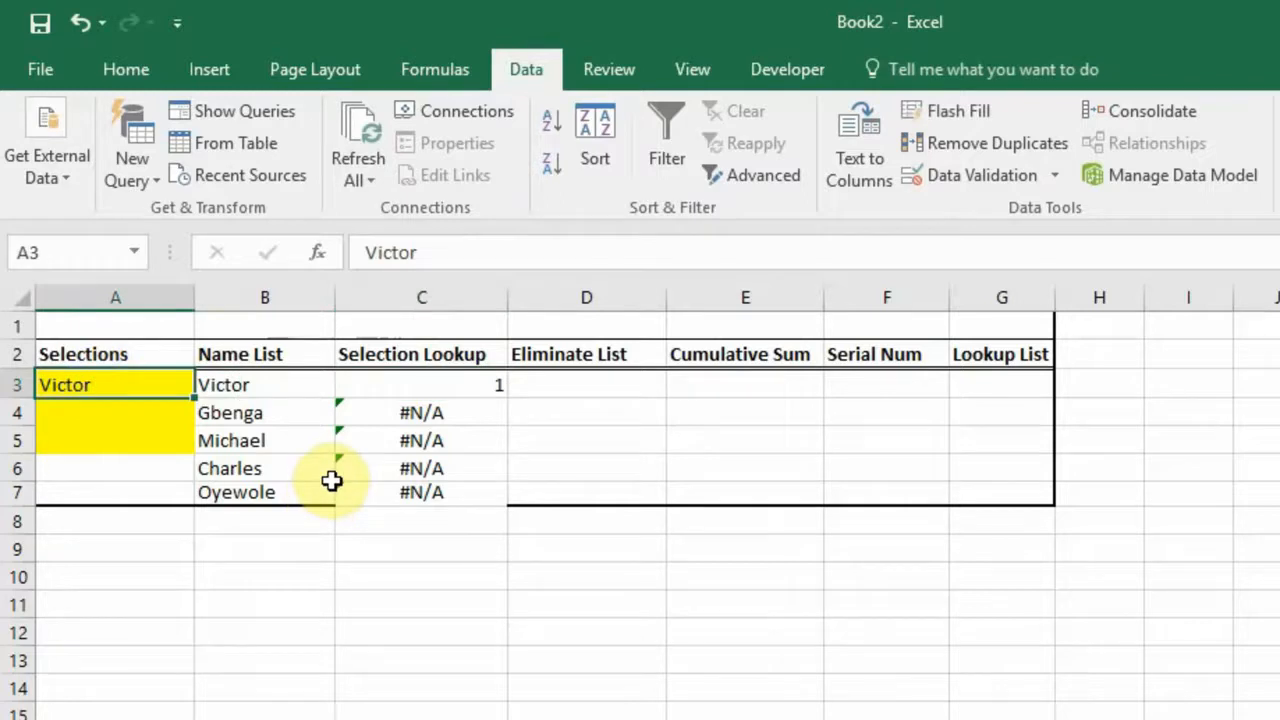
Step: Enter the name from cell B5 of the Name List as the second selection in cell A4
click(110, 415)
text(M)
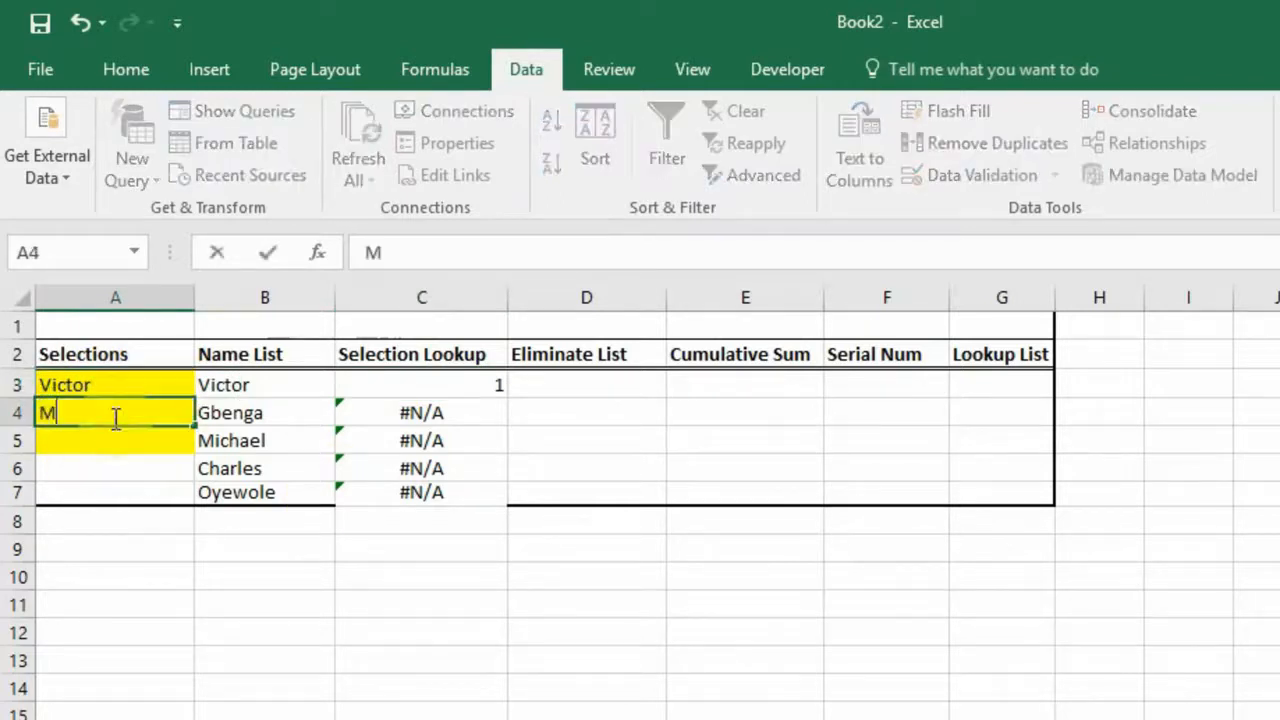
text(ic)
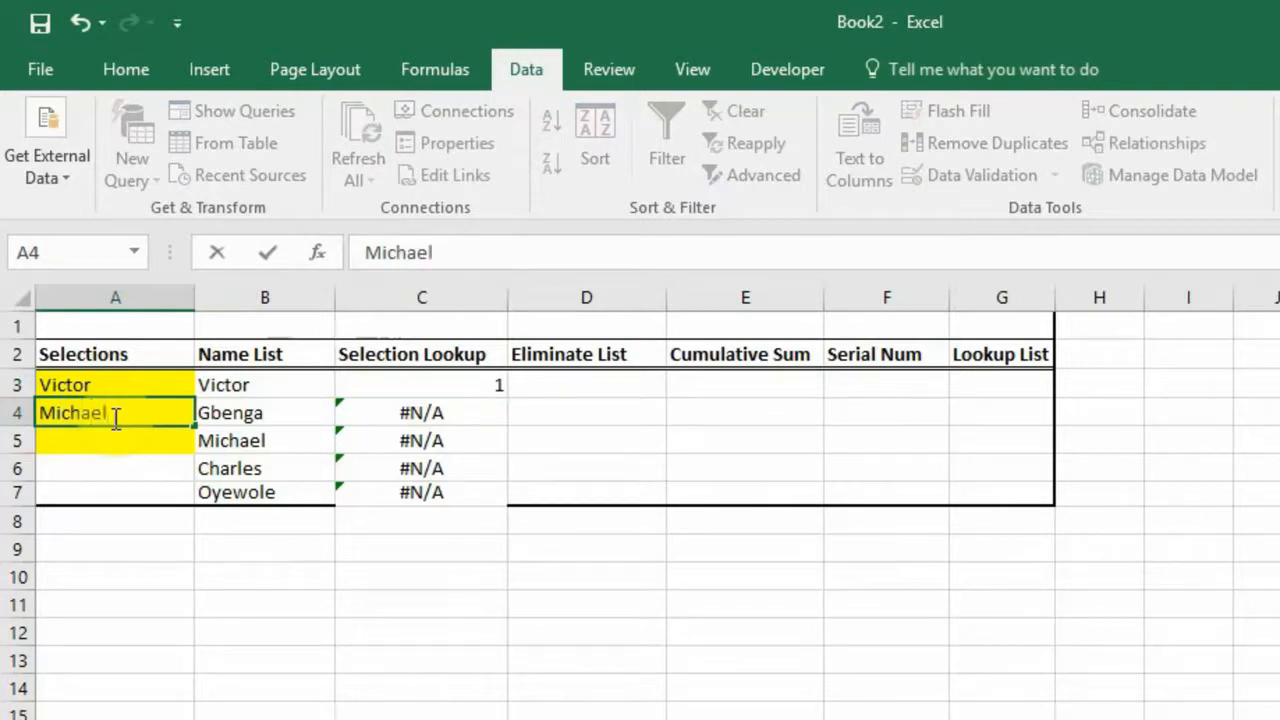
text(hael)
key(Return)
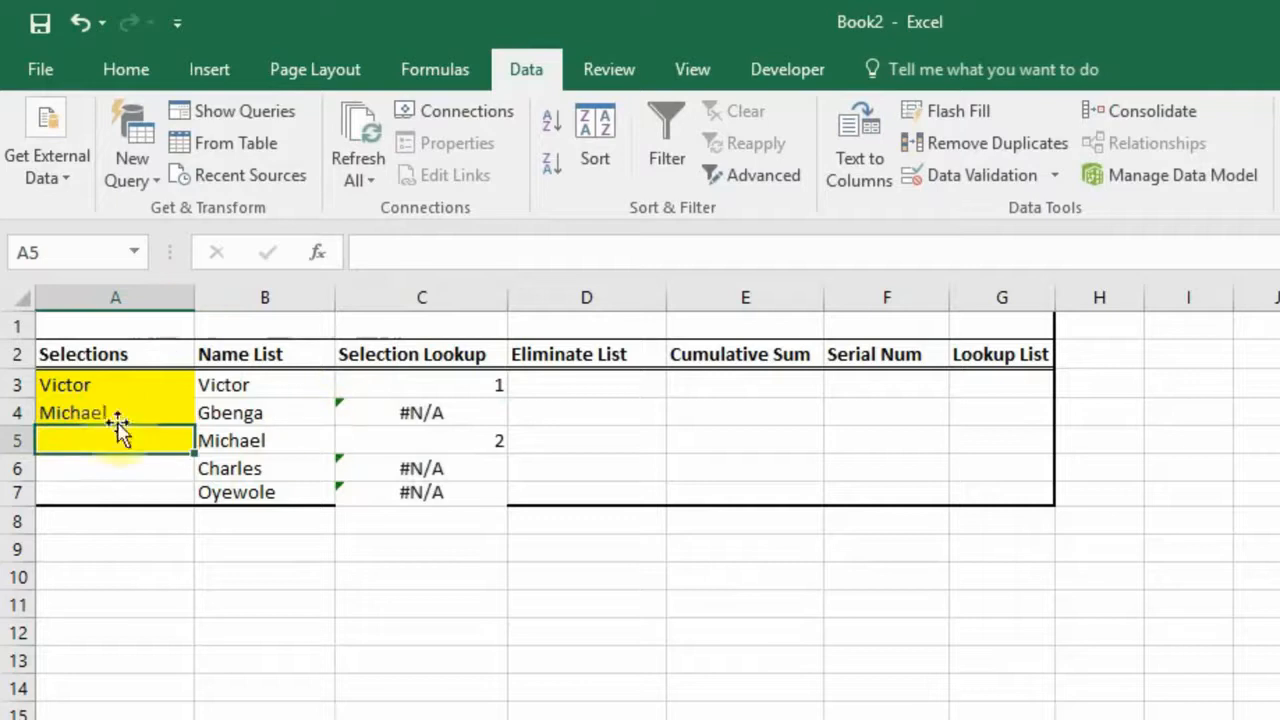
Step: Compare the Selection Lookup results in C3:C7 with the two names selected in A3:A4
drag(106, 391, 106, 411)
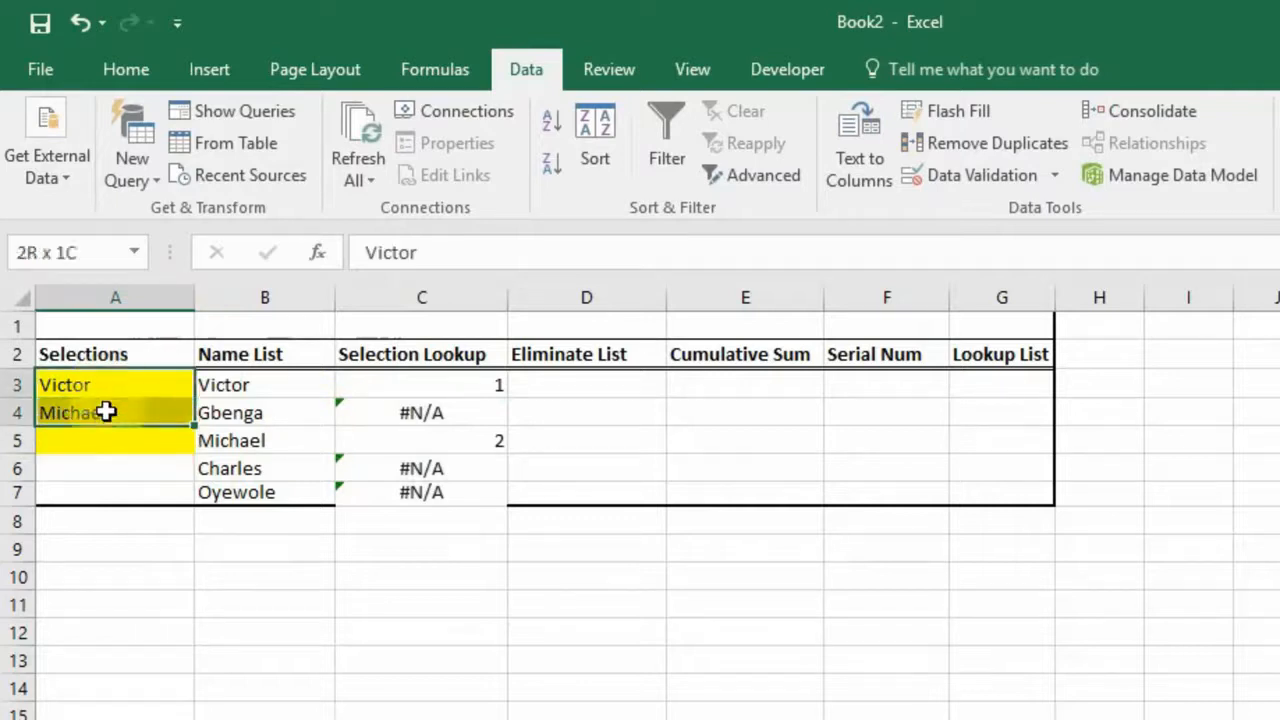
click(450, 447)
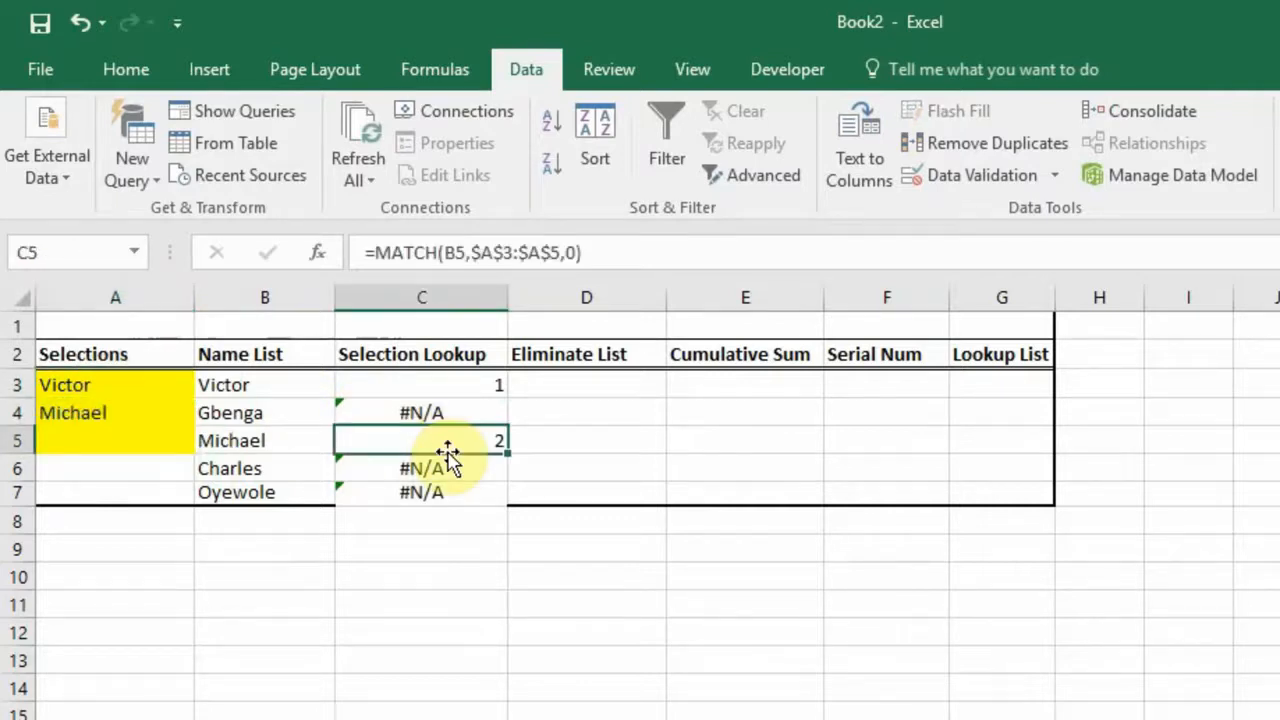
click(426, 414)
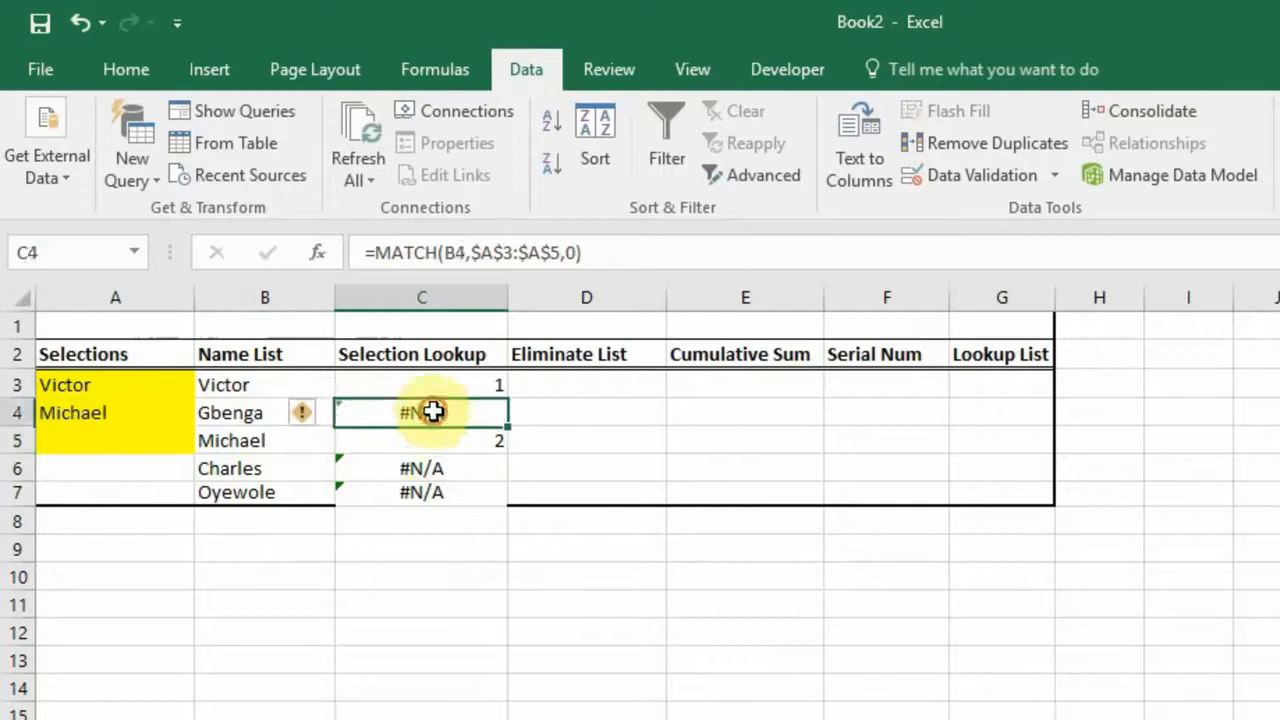
click(421, 462)
click(414, 492)
click(423, 382)
click(433, 436)
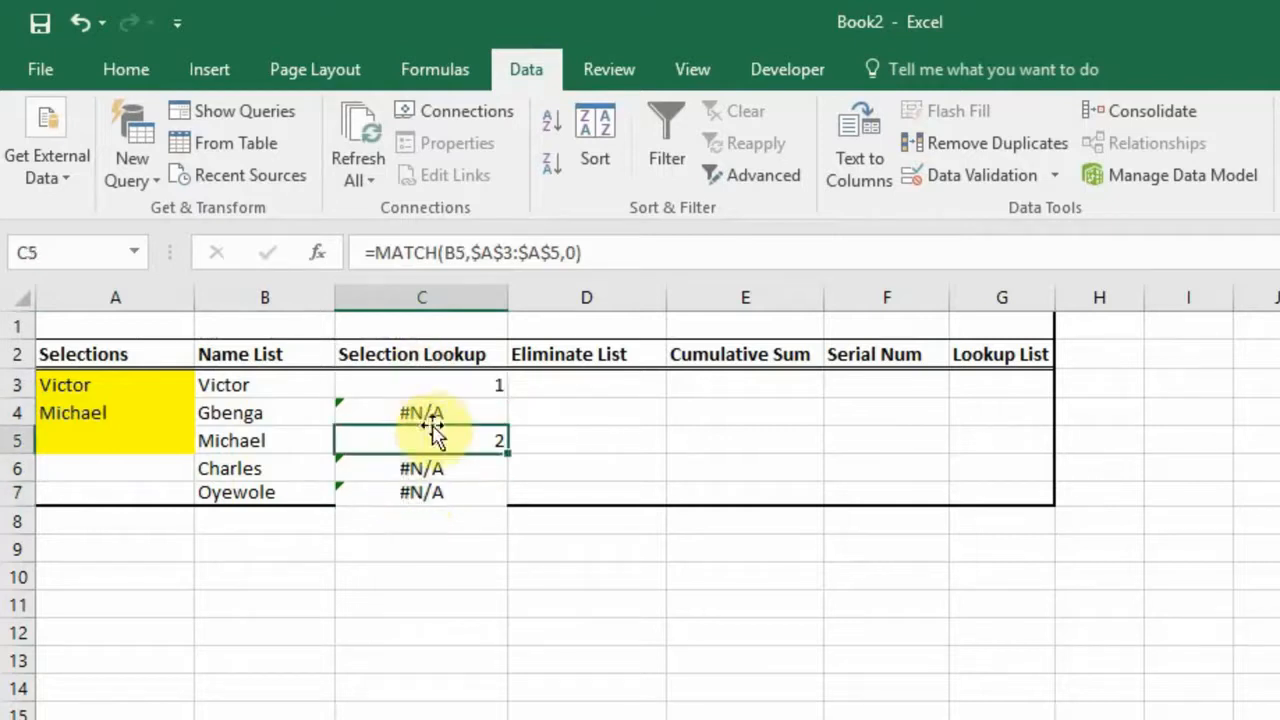
click(428, 416)
Step: Wrap the MATCH formula in C3 in an error-handling function that returns 0 when no match is found
click(462, 384)
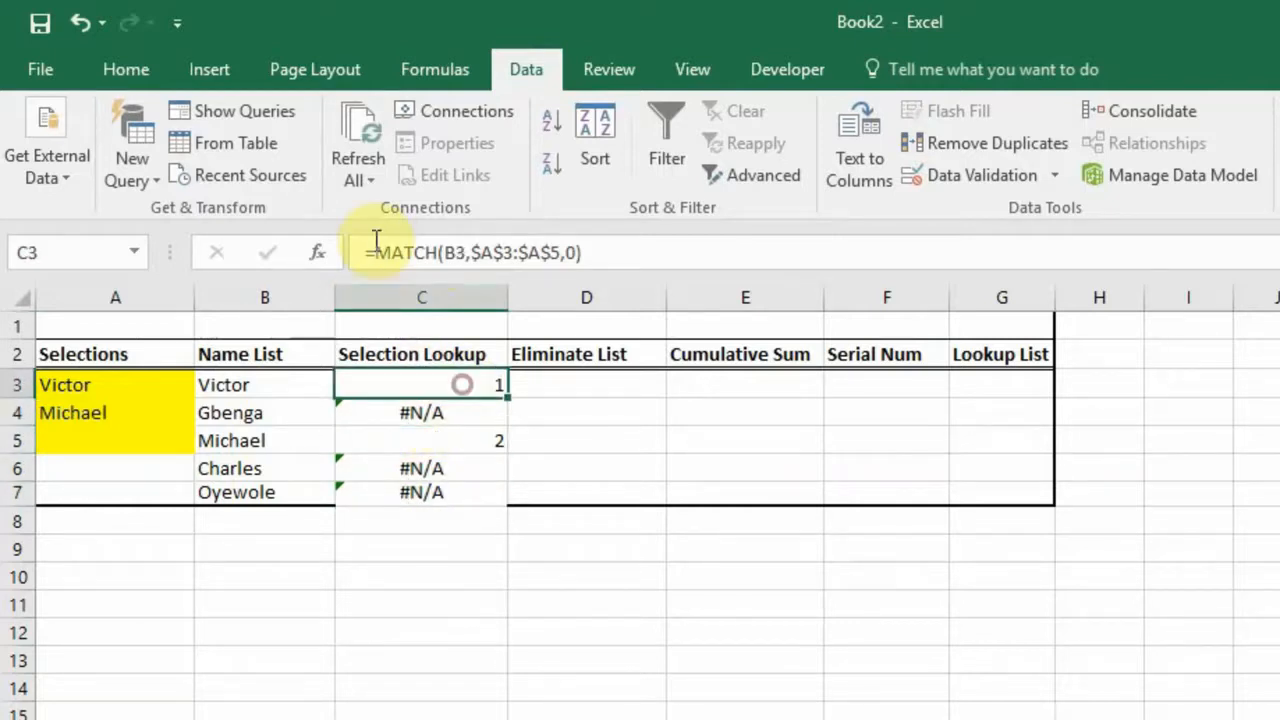
click(368, 252)
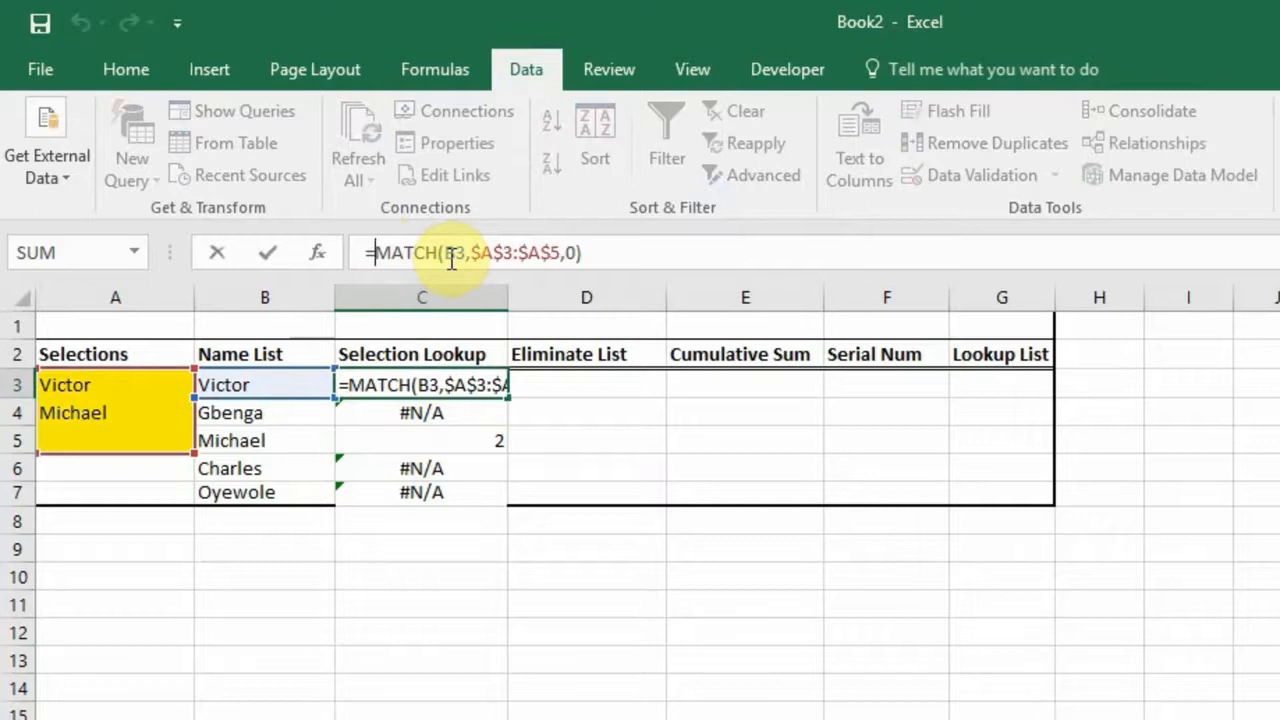
text(ife)
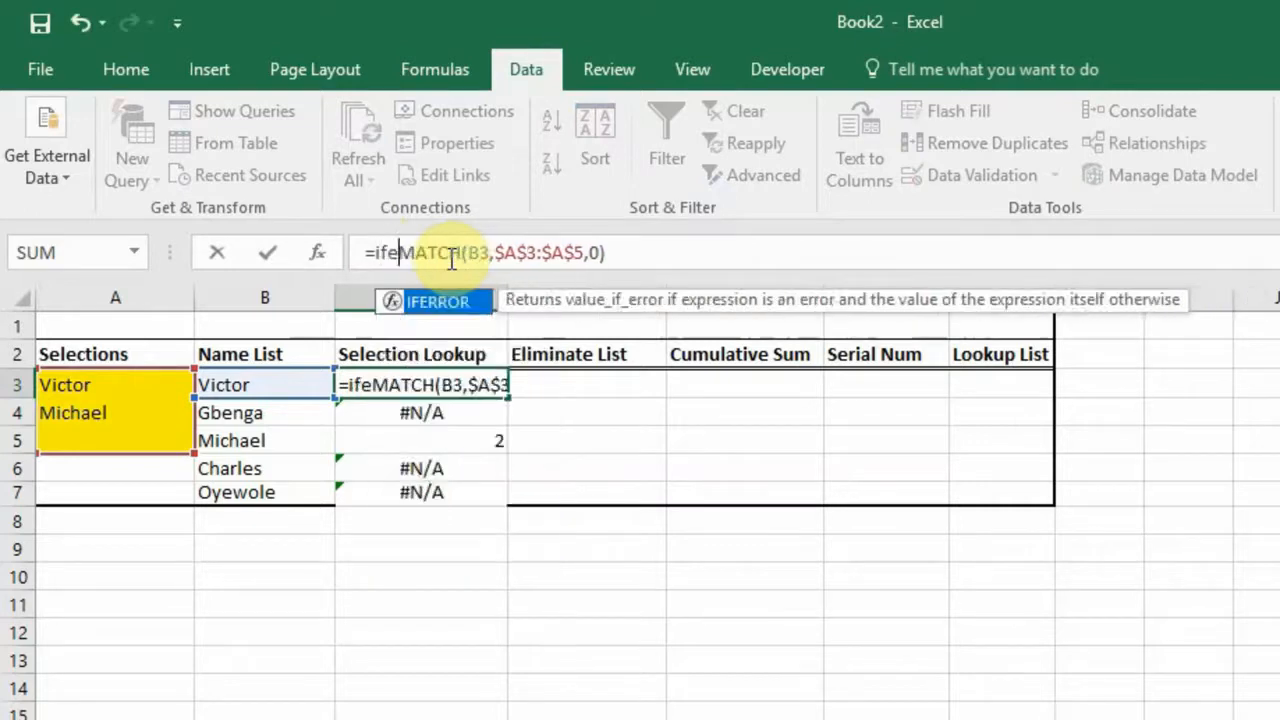
text(ror)
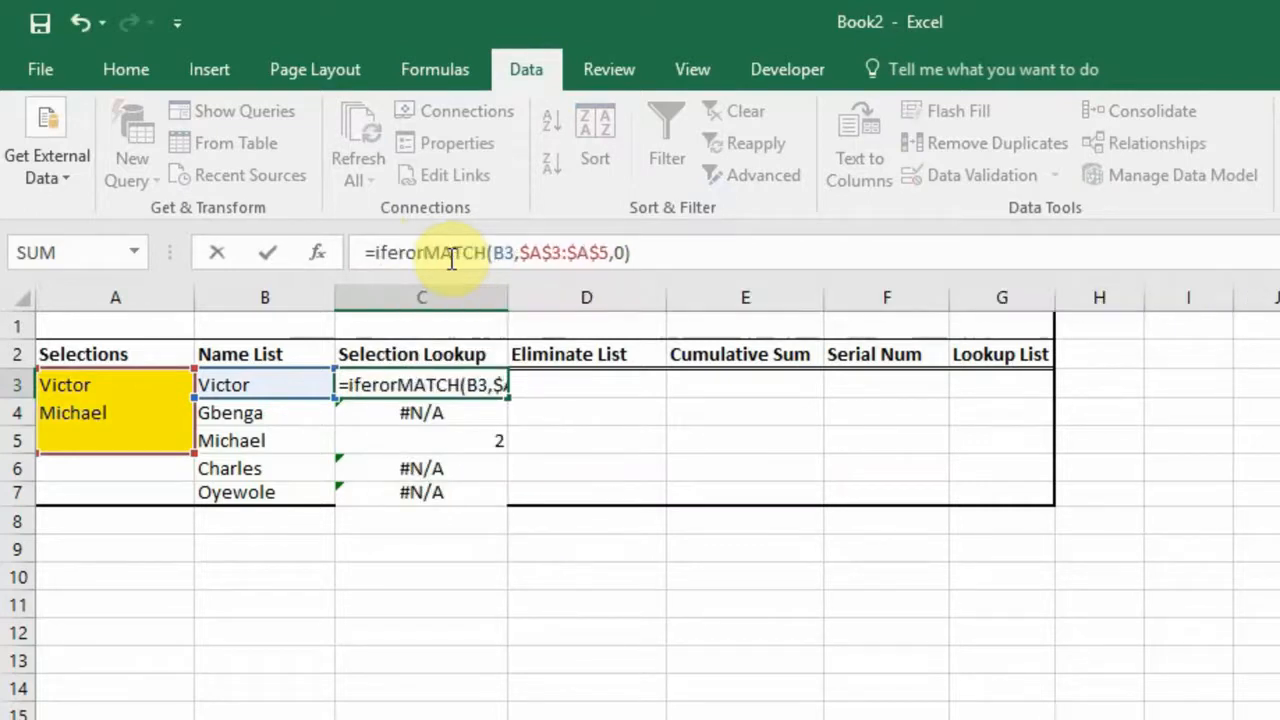
text(()
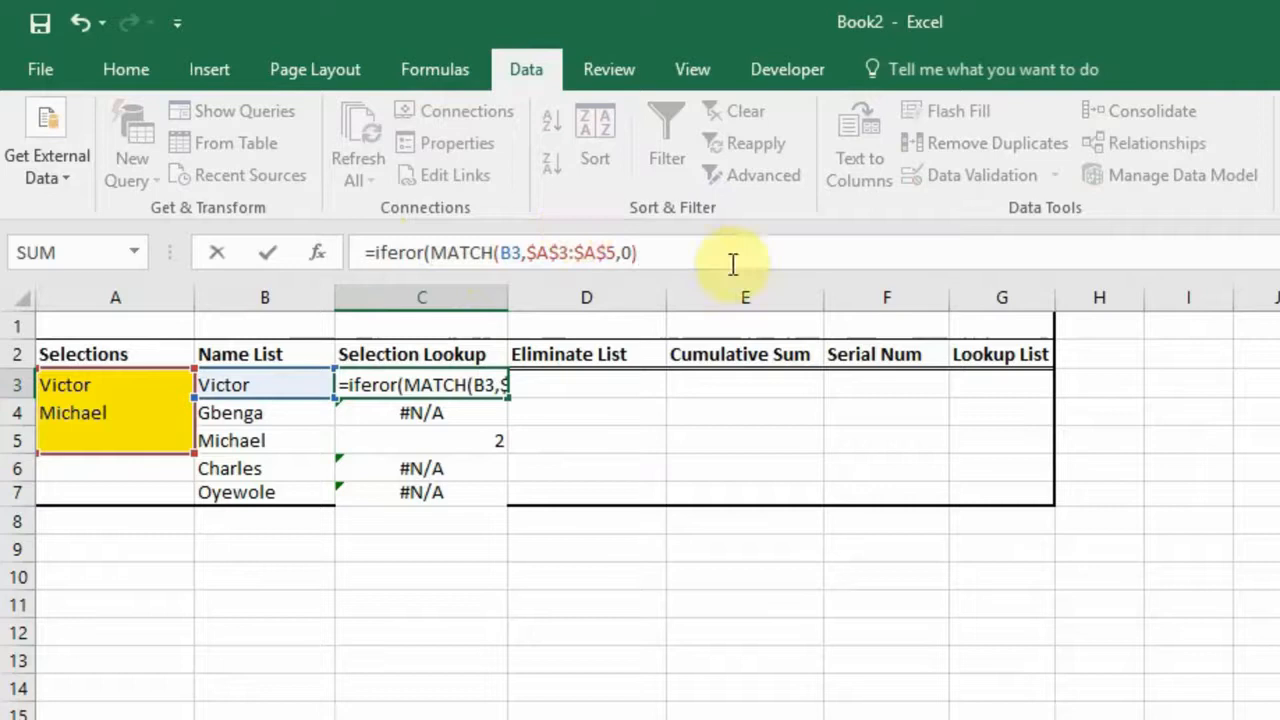
click(694, 252)
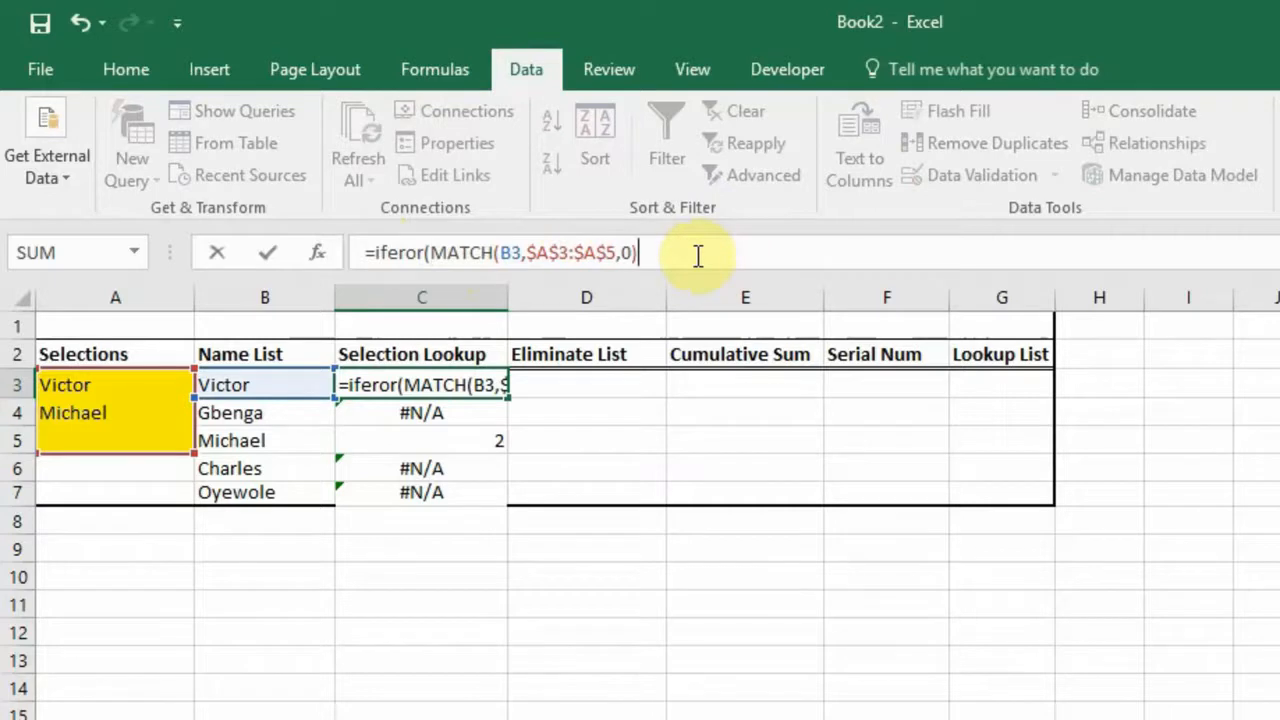
text(,)
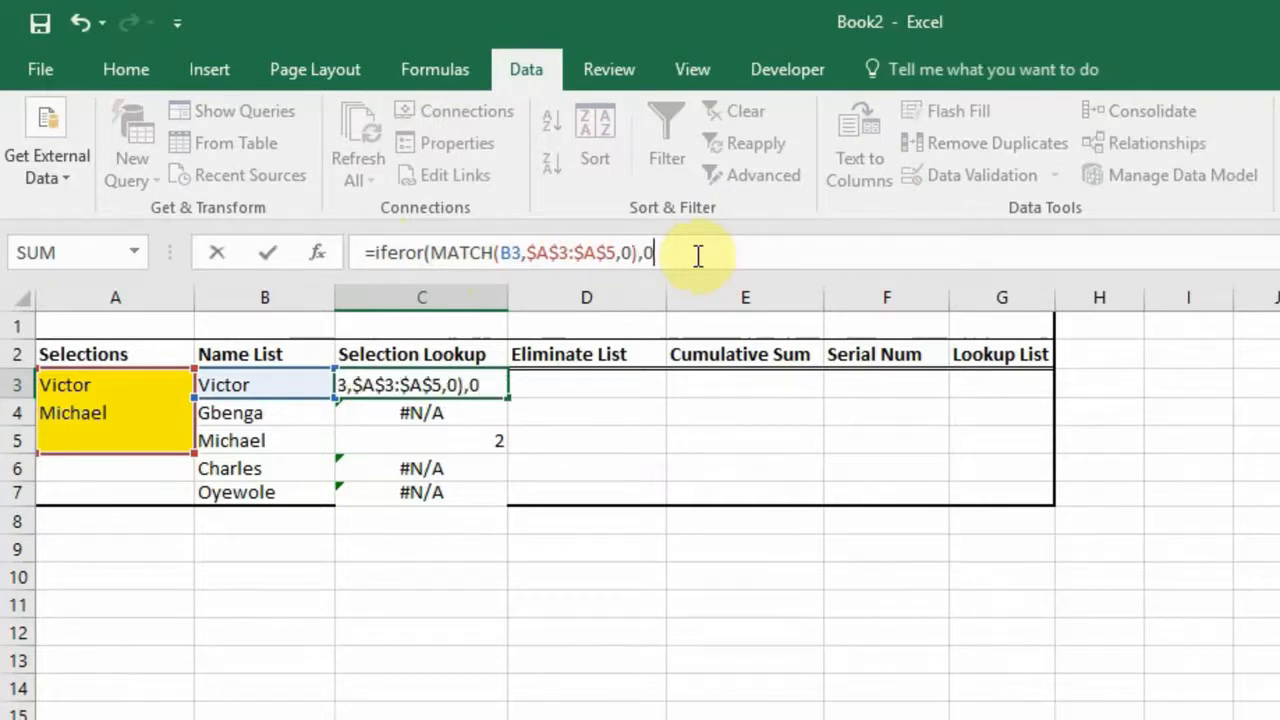
text(0))
key(Return)
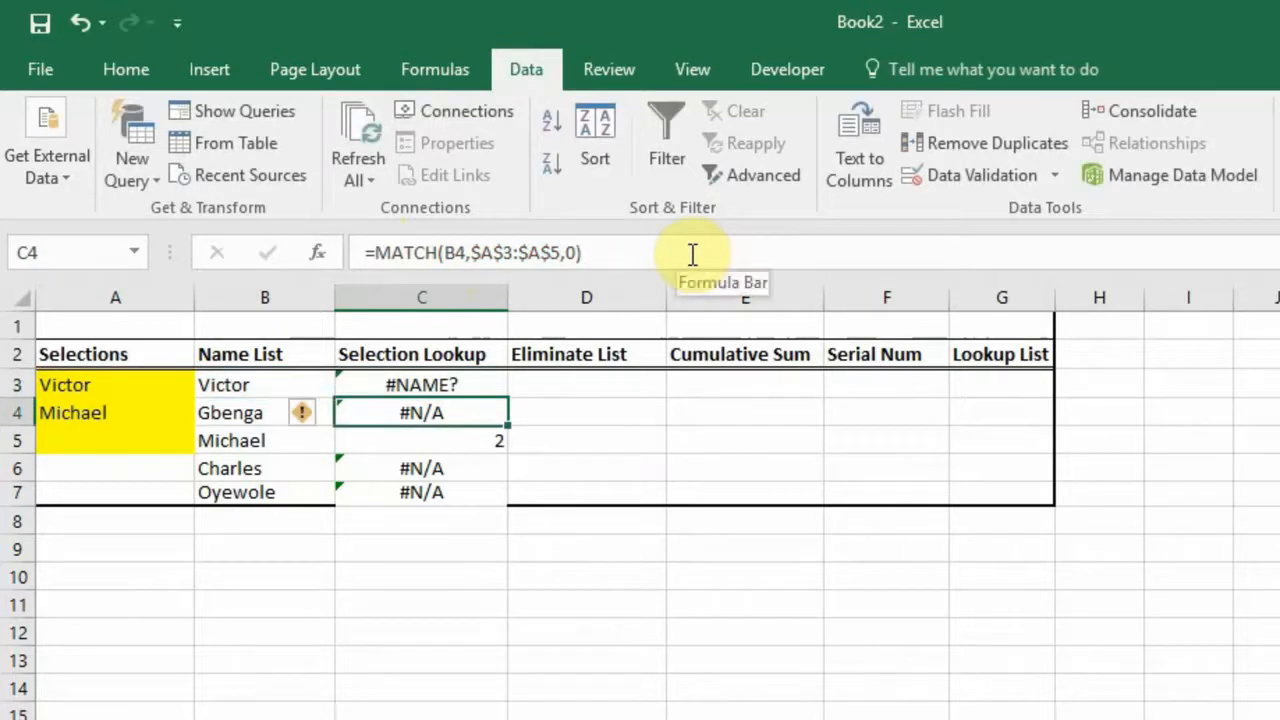
Step: Correct the misspelled function name in C3 so the formula reads =IFERROR(MATCH(B3,$A$3:$A$5,0),0)
key(Up)
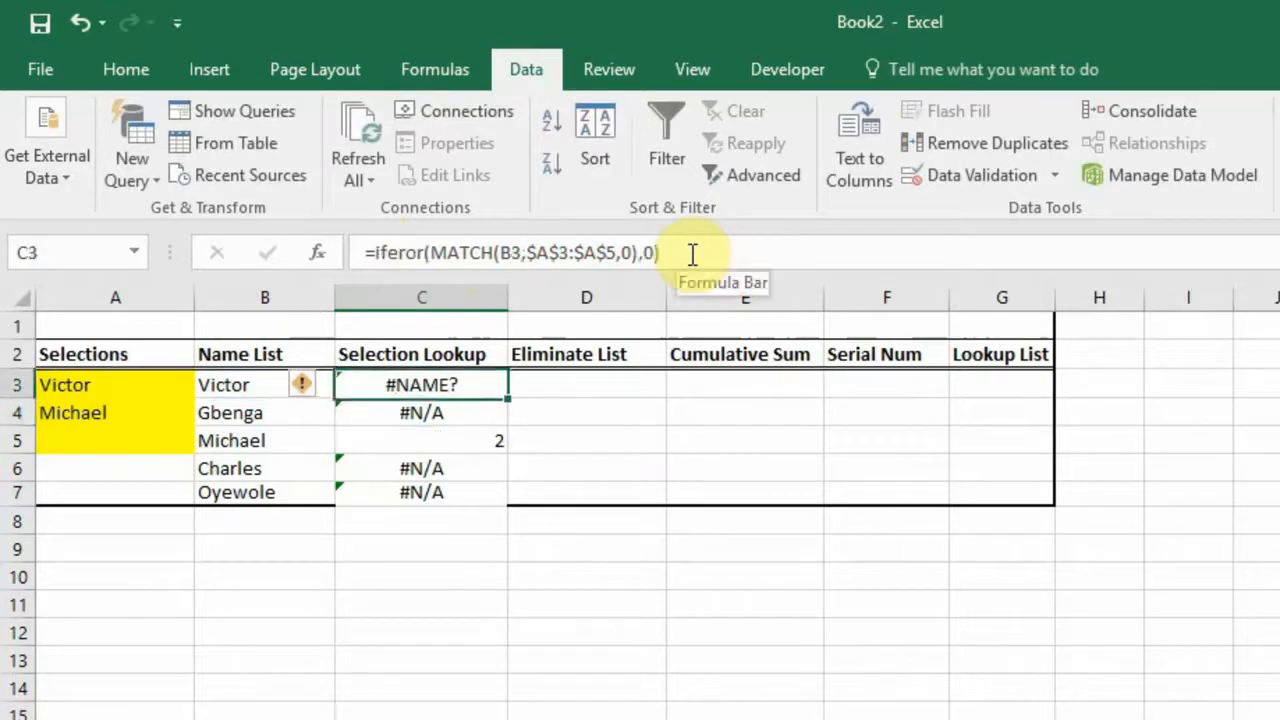
click(412, 255)
text(r)
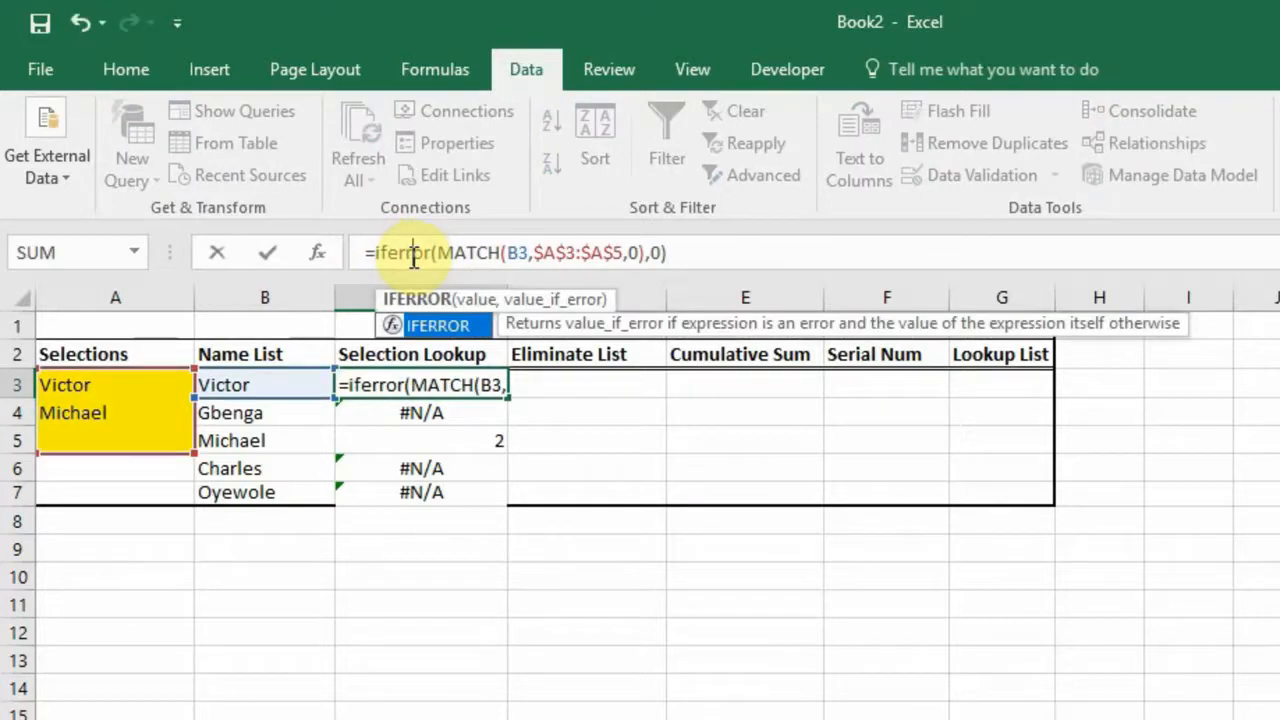
key(Return)
Step: Fill the IFERROR formula from C3 down through C7 and check cells C7, C3 and C5
key(Up)
key(shift+Down)
key(shift+Down)
key(shift+Down)
key(shift+Down)
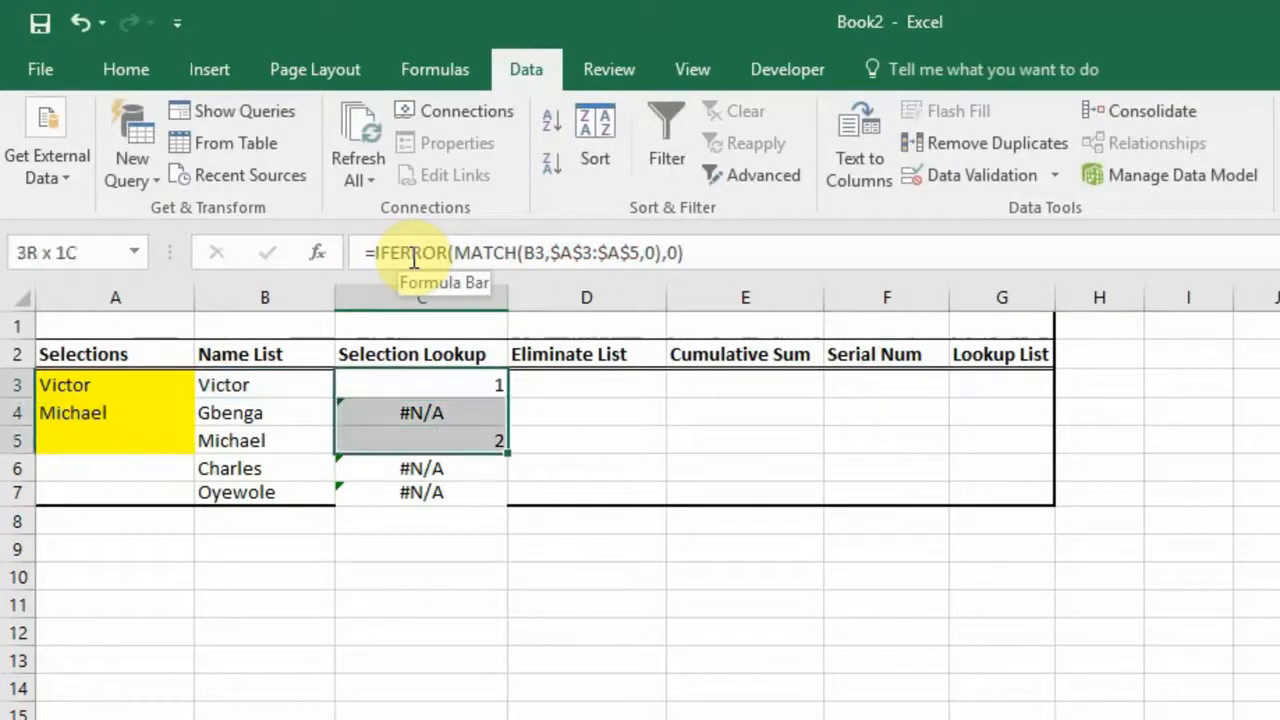
key(ctrl+d)
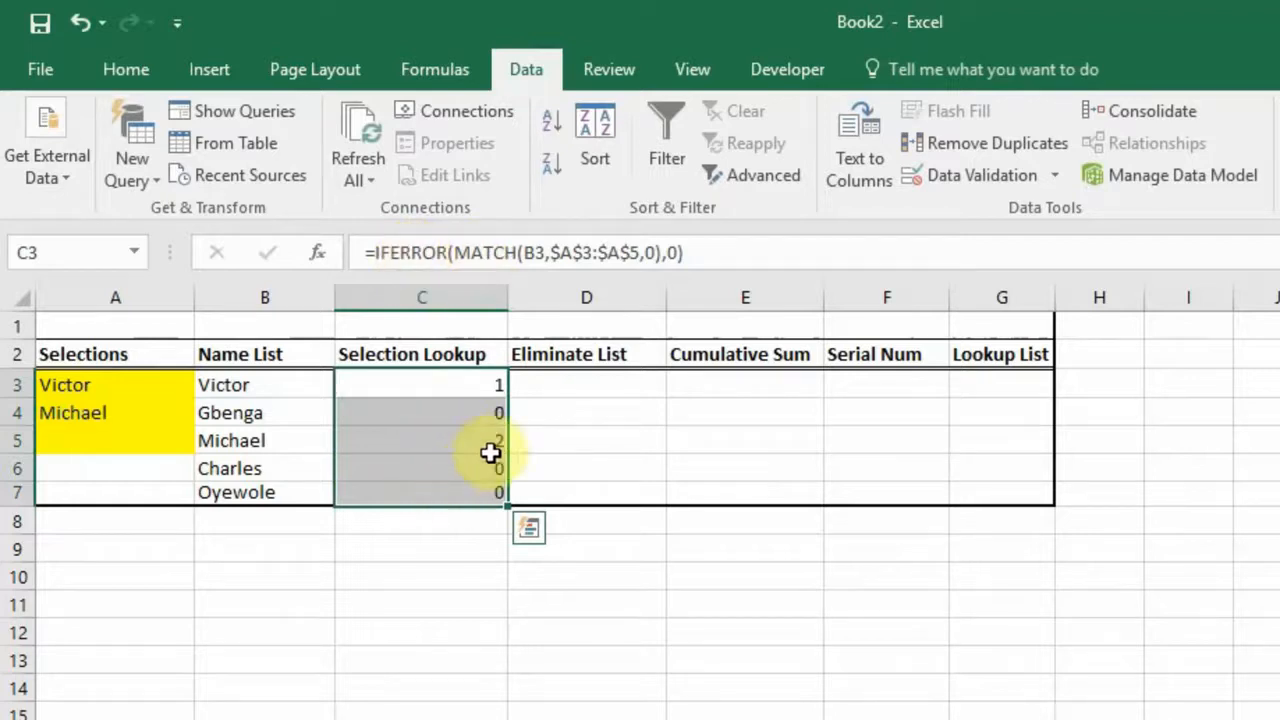
click(434, 495)
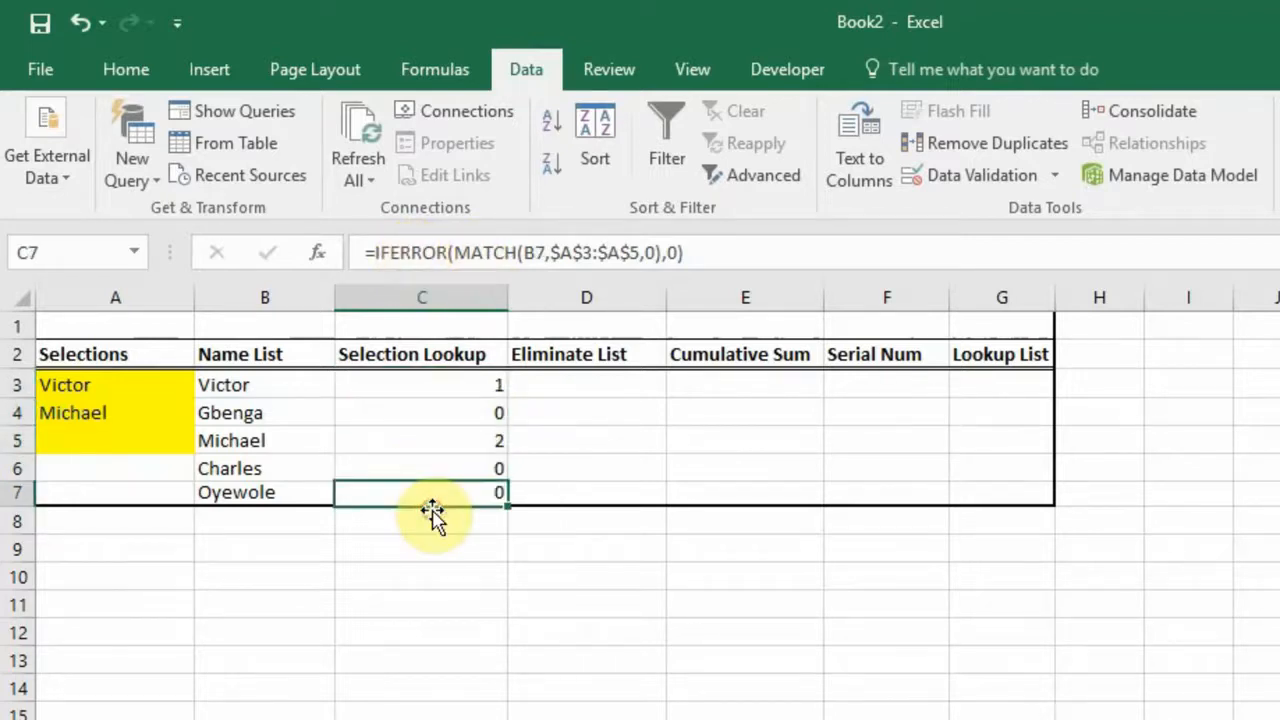
click(446, 376)
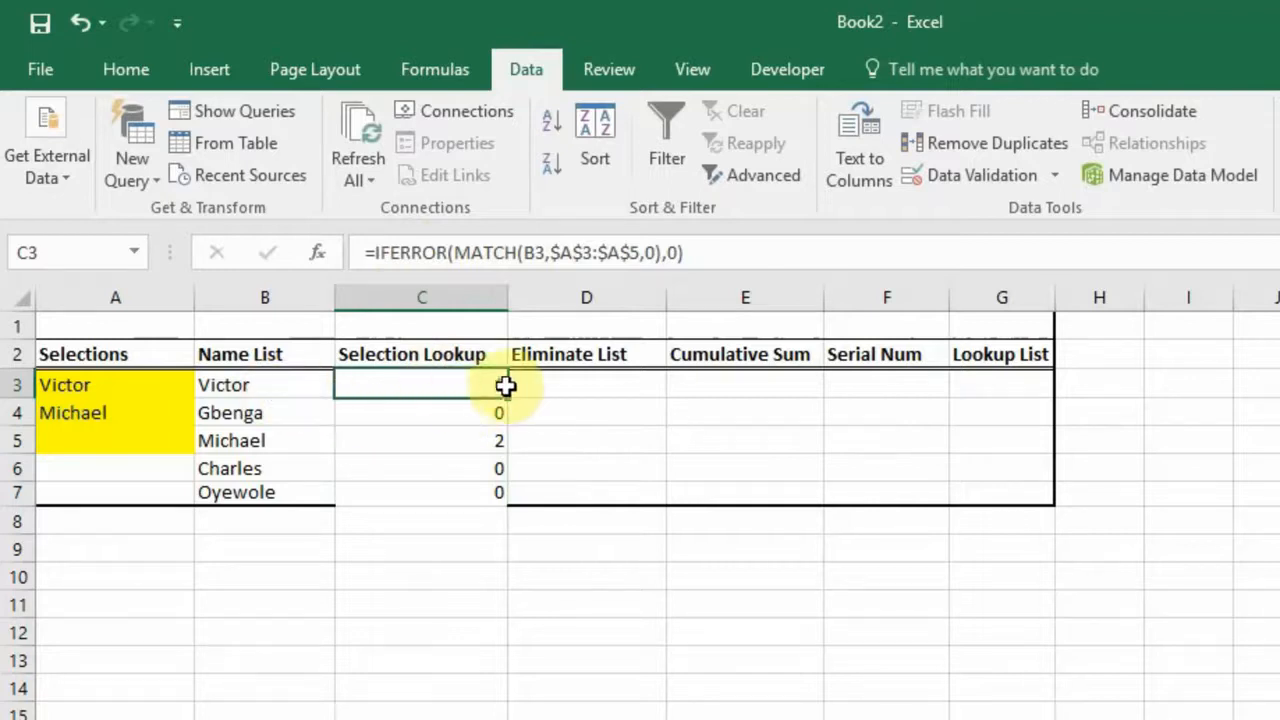
click(494, 446)
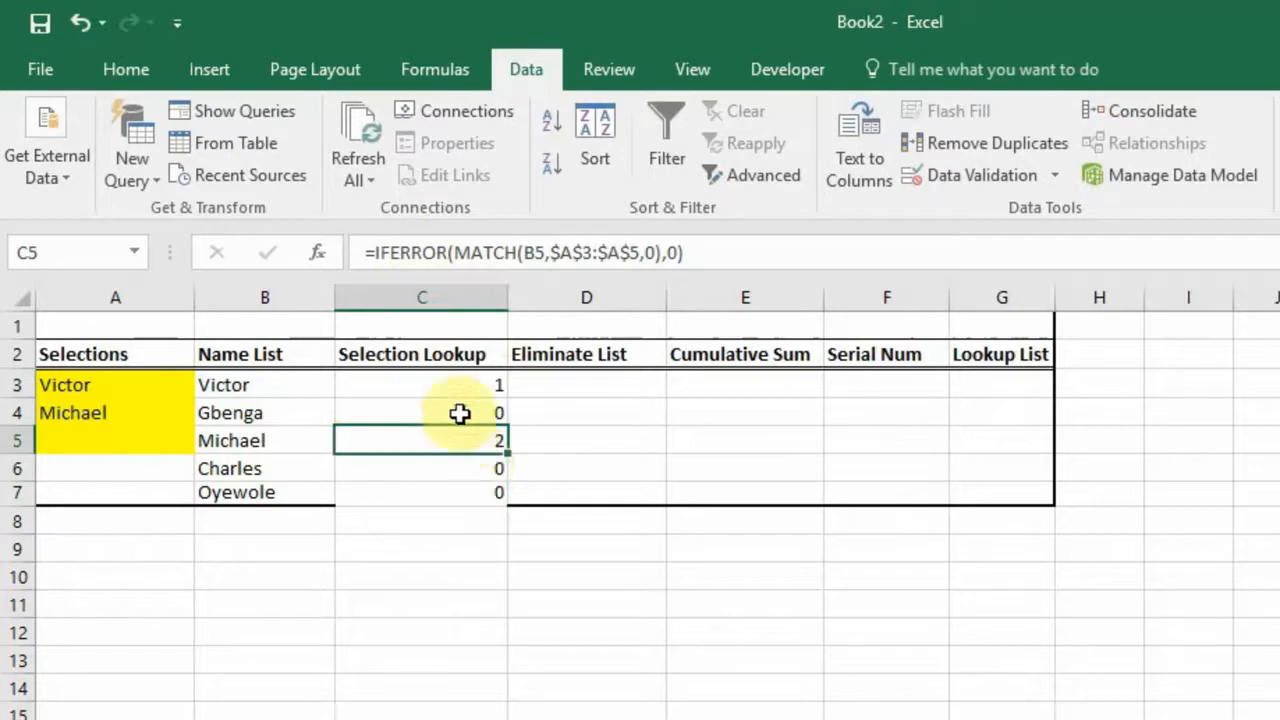
Step: Enter the formula =IF(C3>0,0,1) in cell D3 under Eliminate List
click(590, 385)
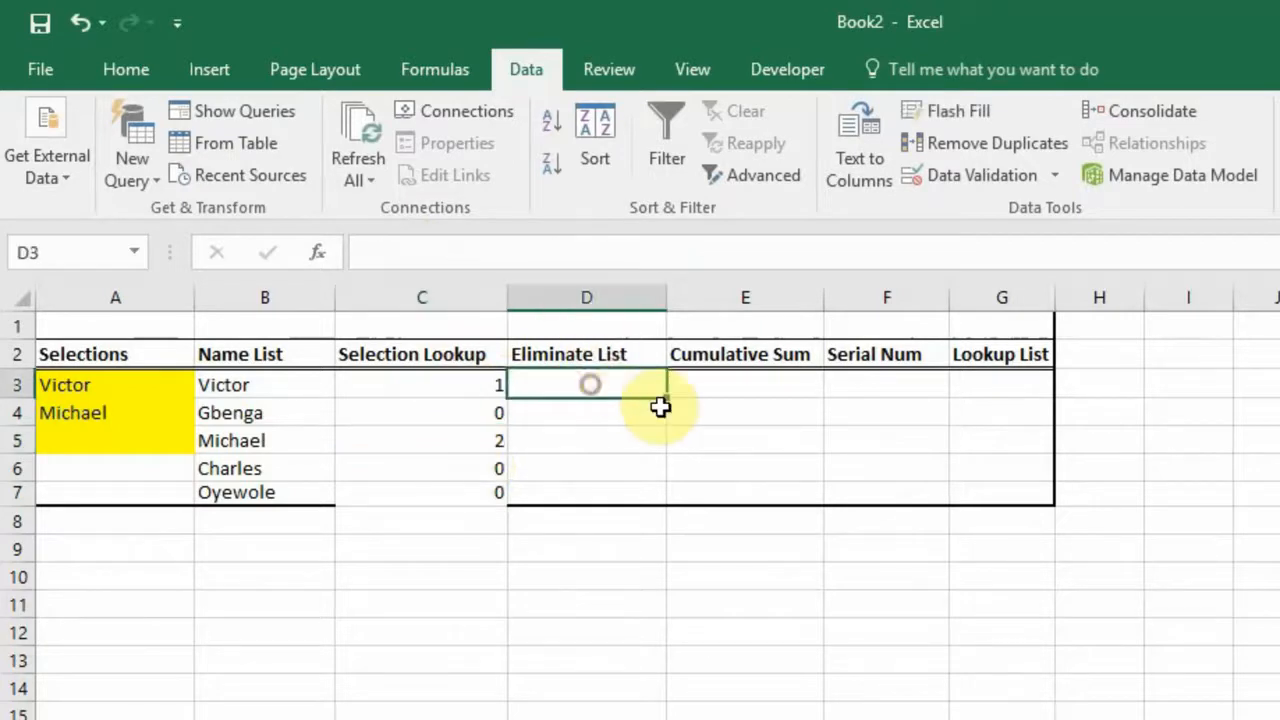
text(=)
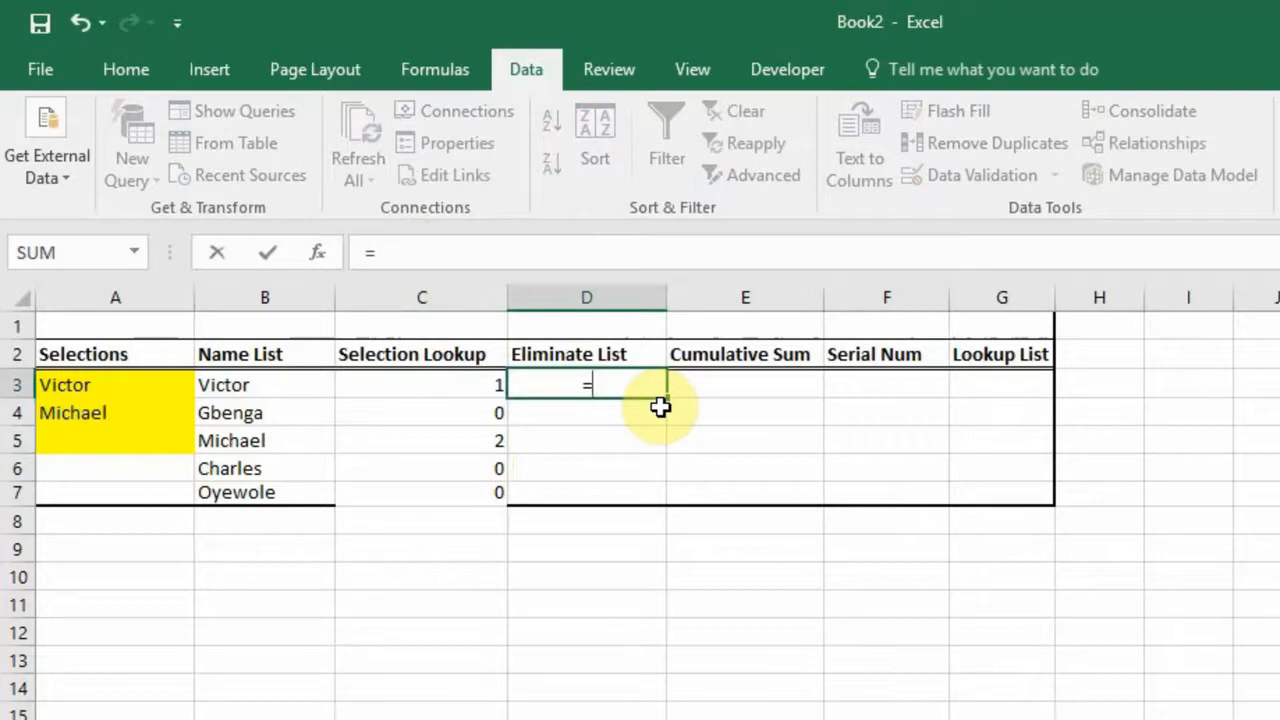
text(if()
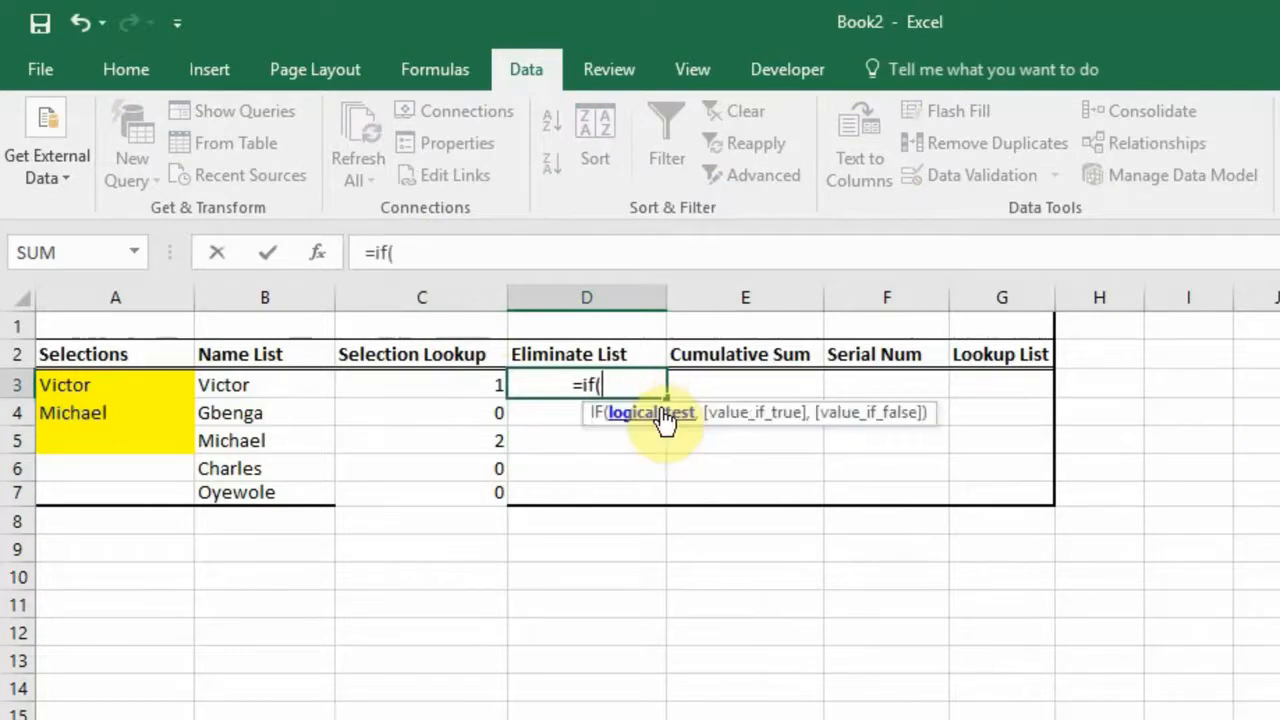
key(Left)
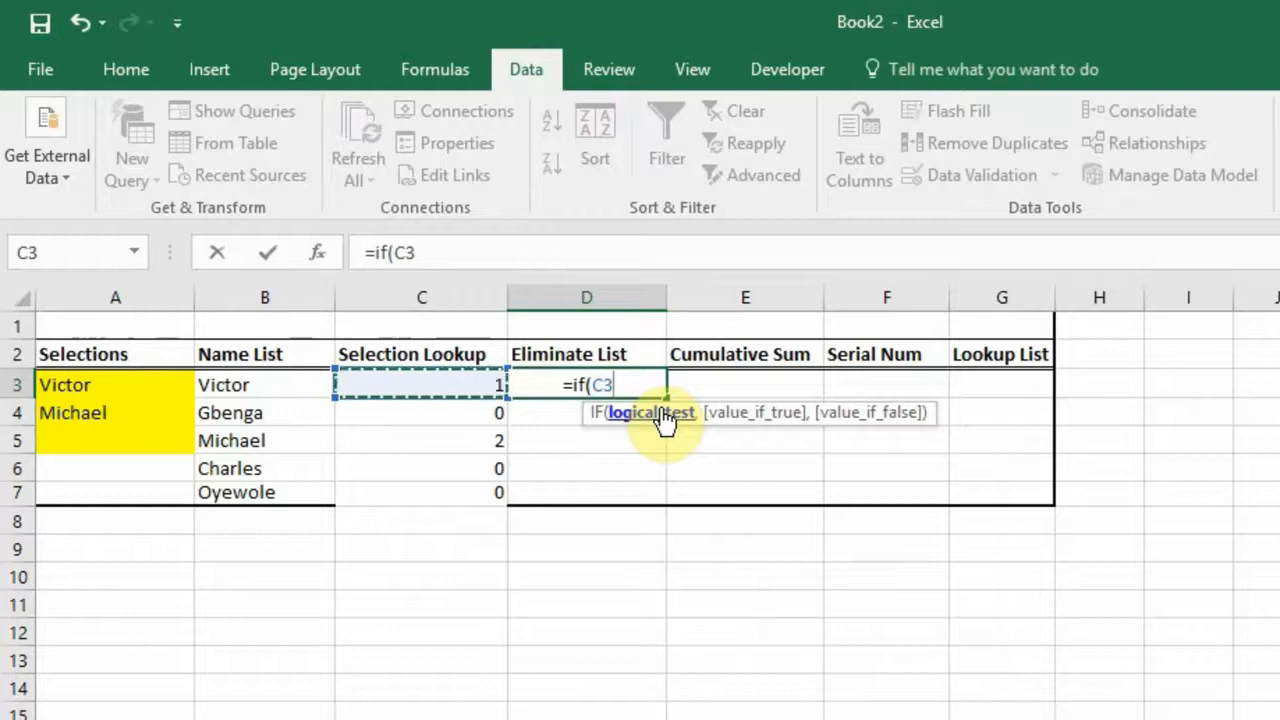
text(>0)
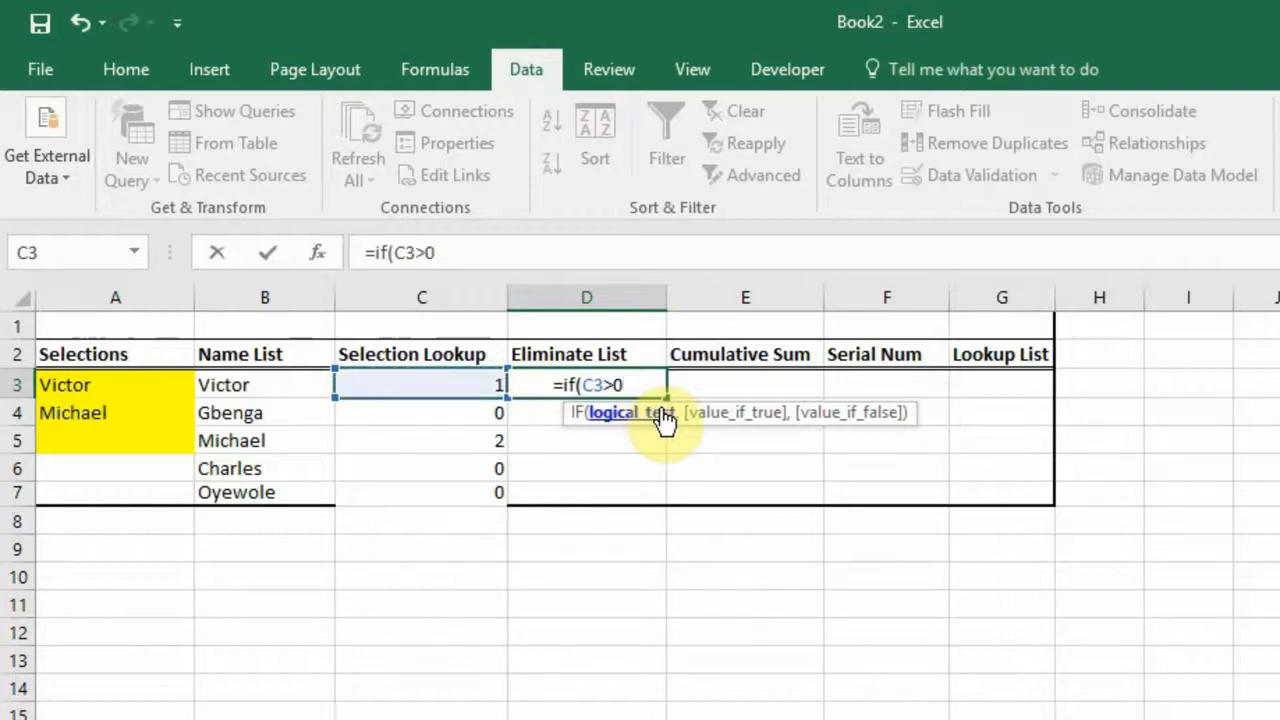
text(,0)
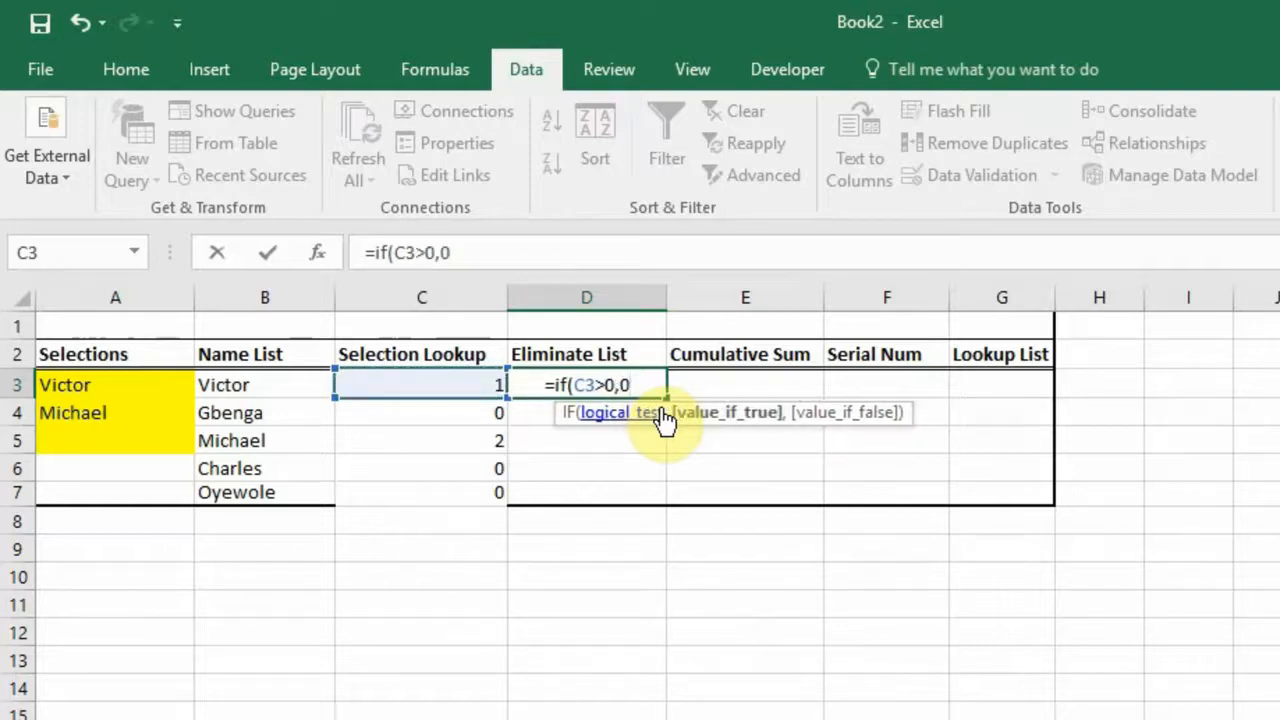
text(,)
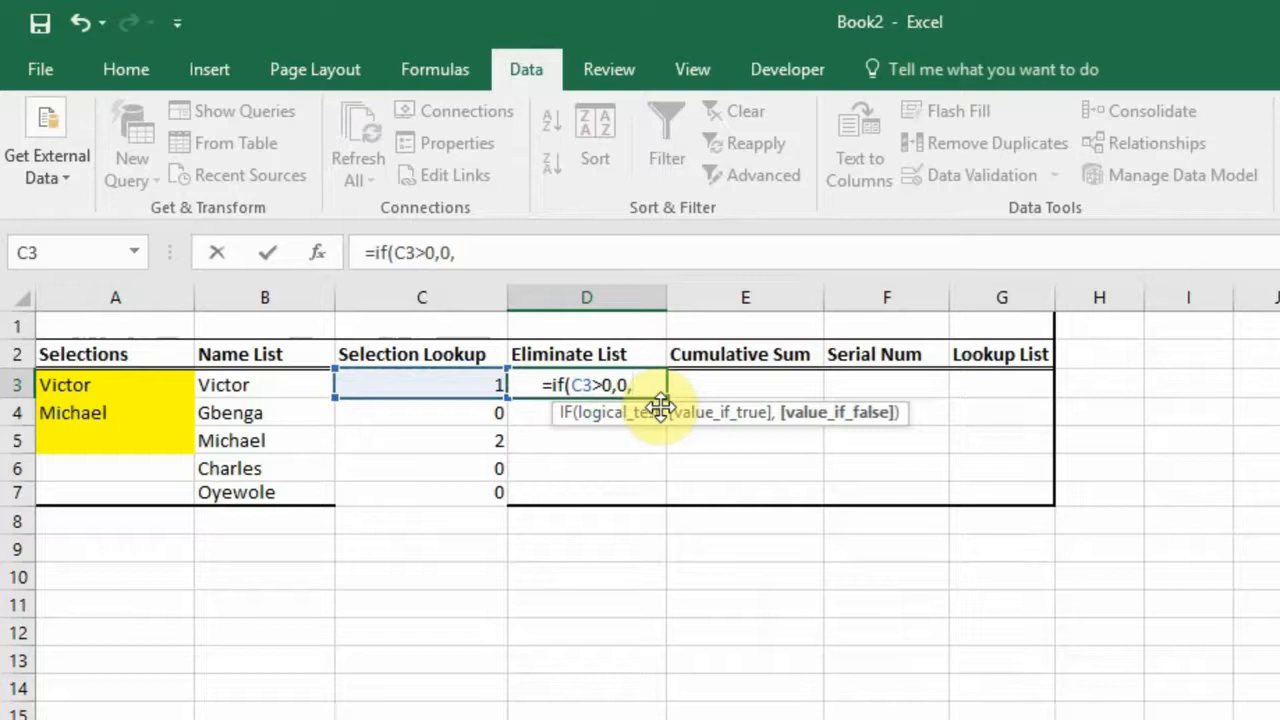
text(1)
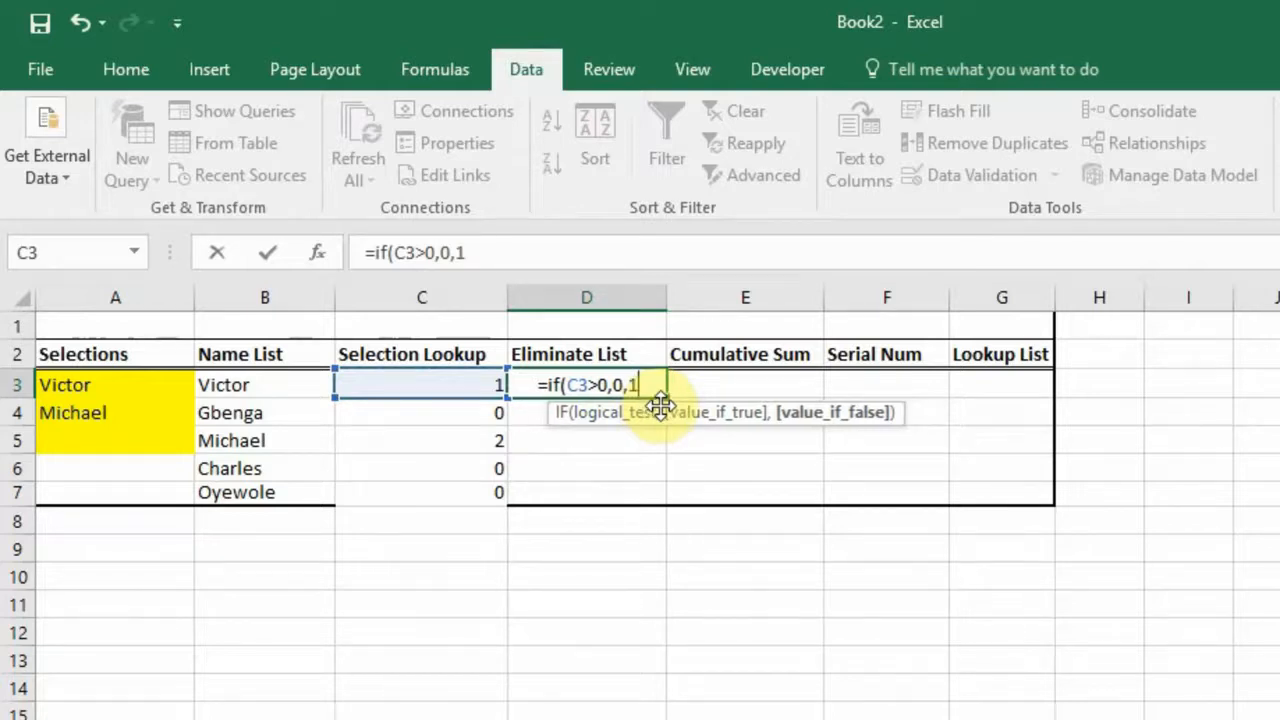
text())
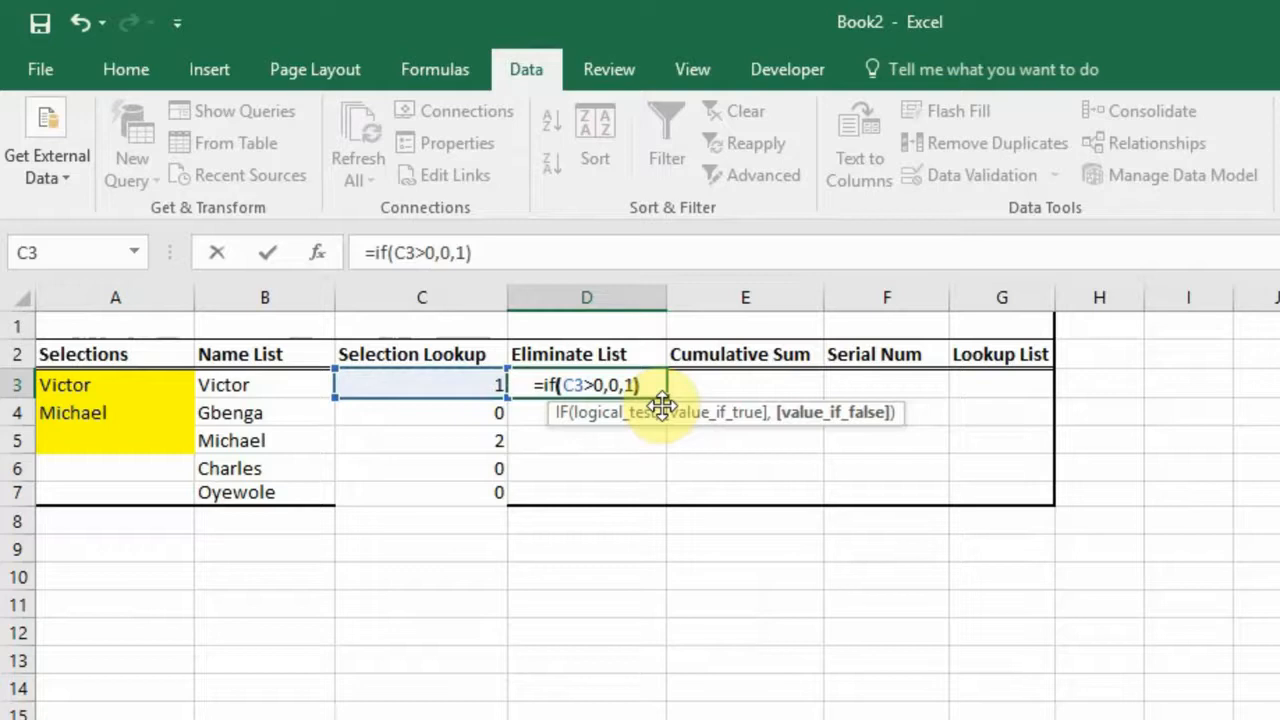
key(Return)
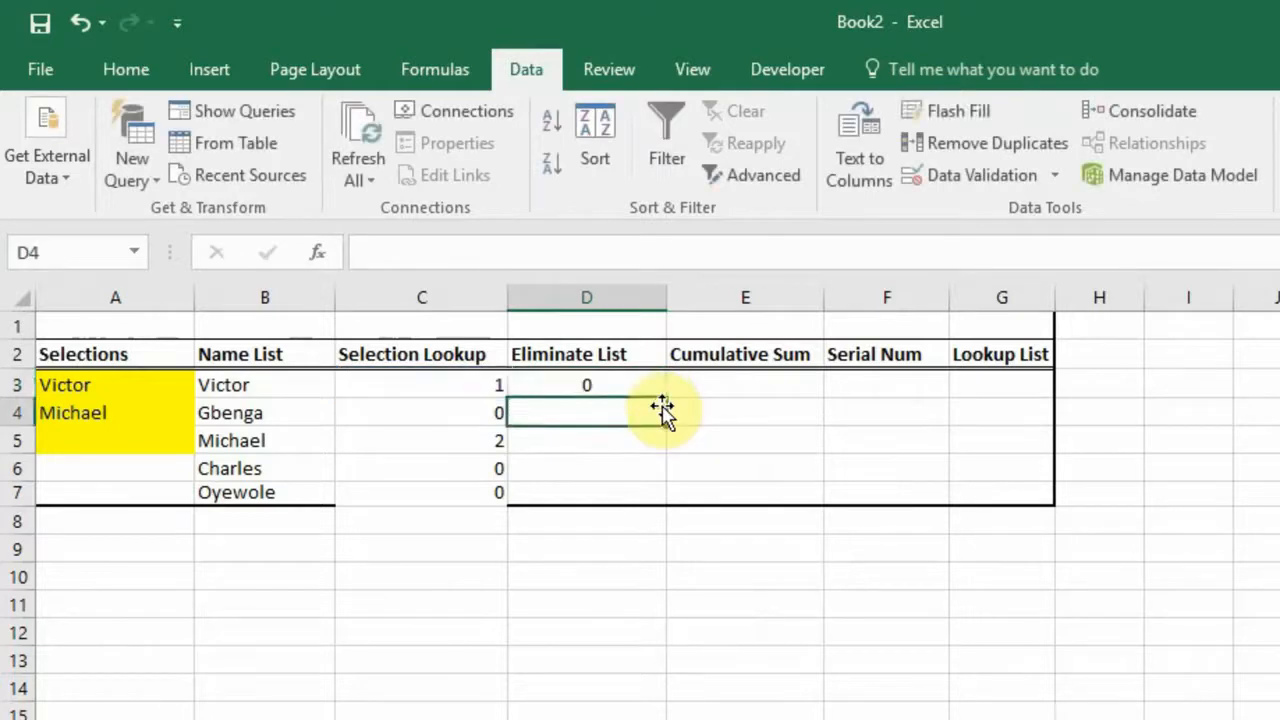
Step: Fill the IF formula from D3 down through D7 in the Eliminate List column
key(Up)
key(shift+Down)
key(shift+Down)
key(shift+Down)
key(shift+Down)
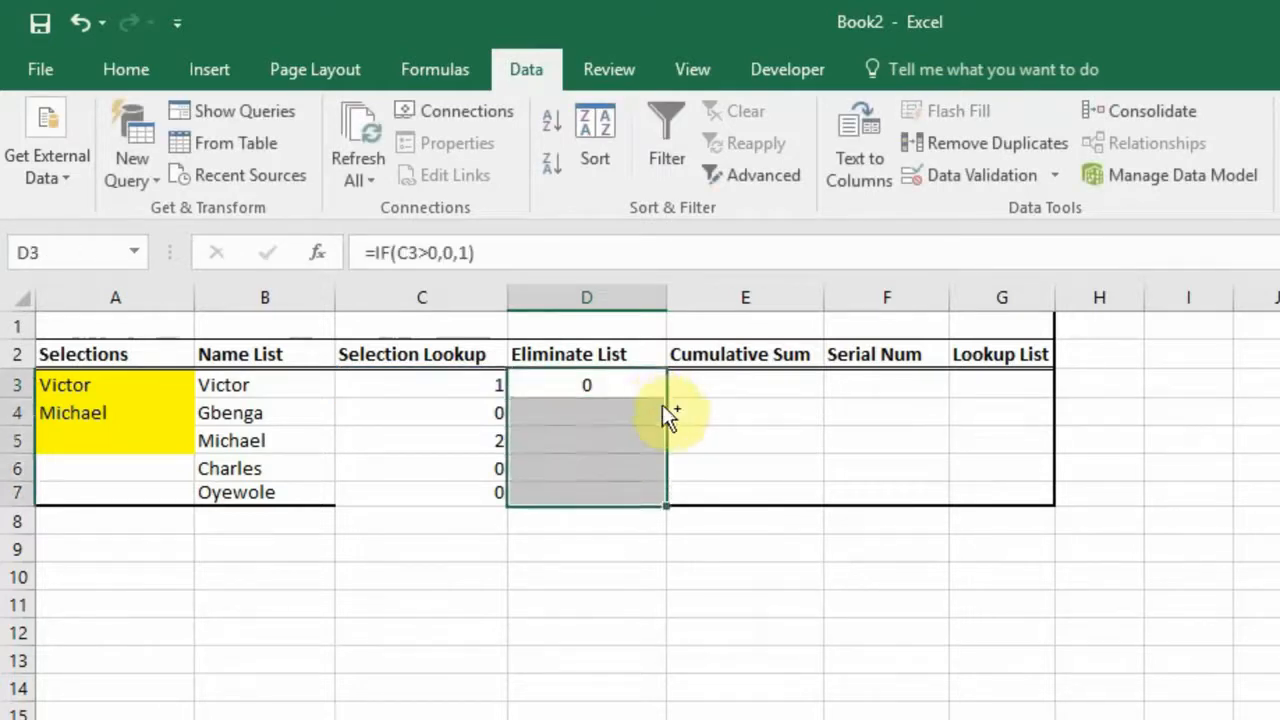
key(ctrl+d)
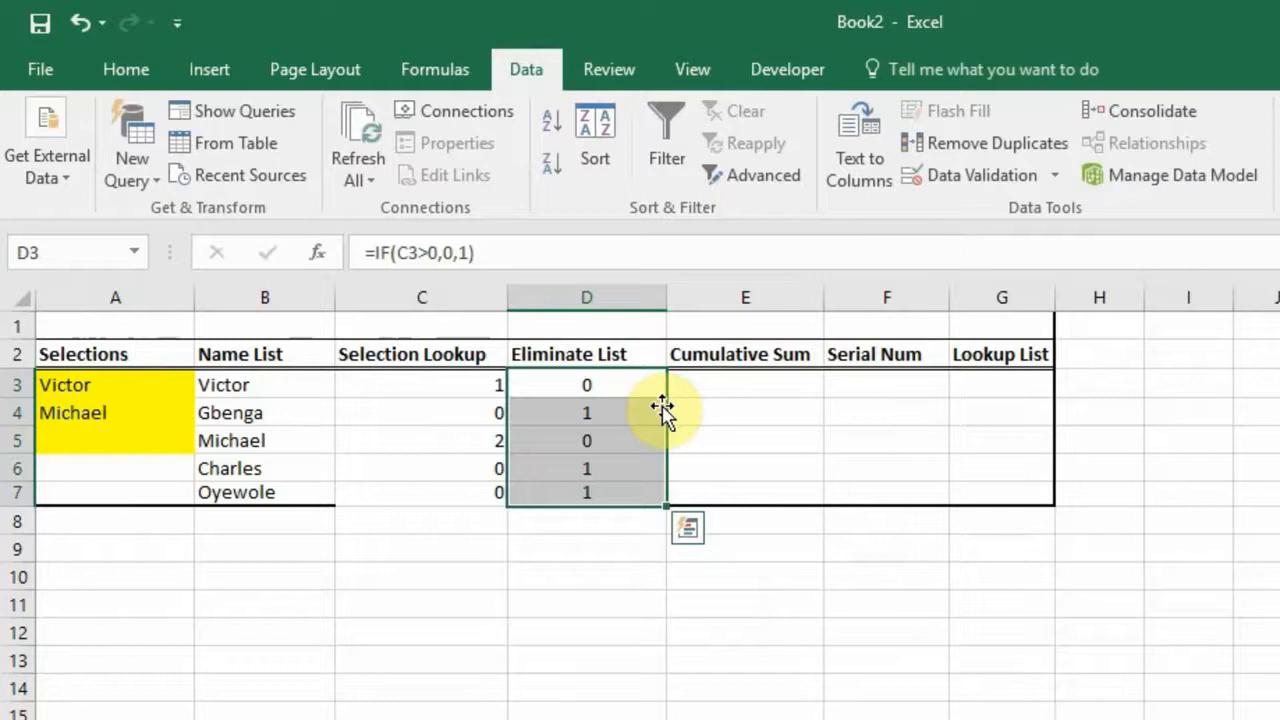
Step: Enter the formula =SUM(D$3:D3) in cell E3 under Cumulative Sum, with the starting row locked
key(Right)
key(Up)
key(Down)
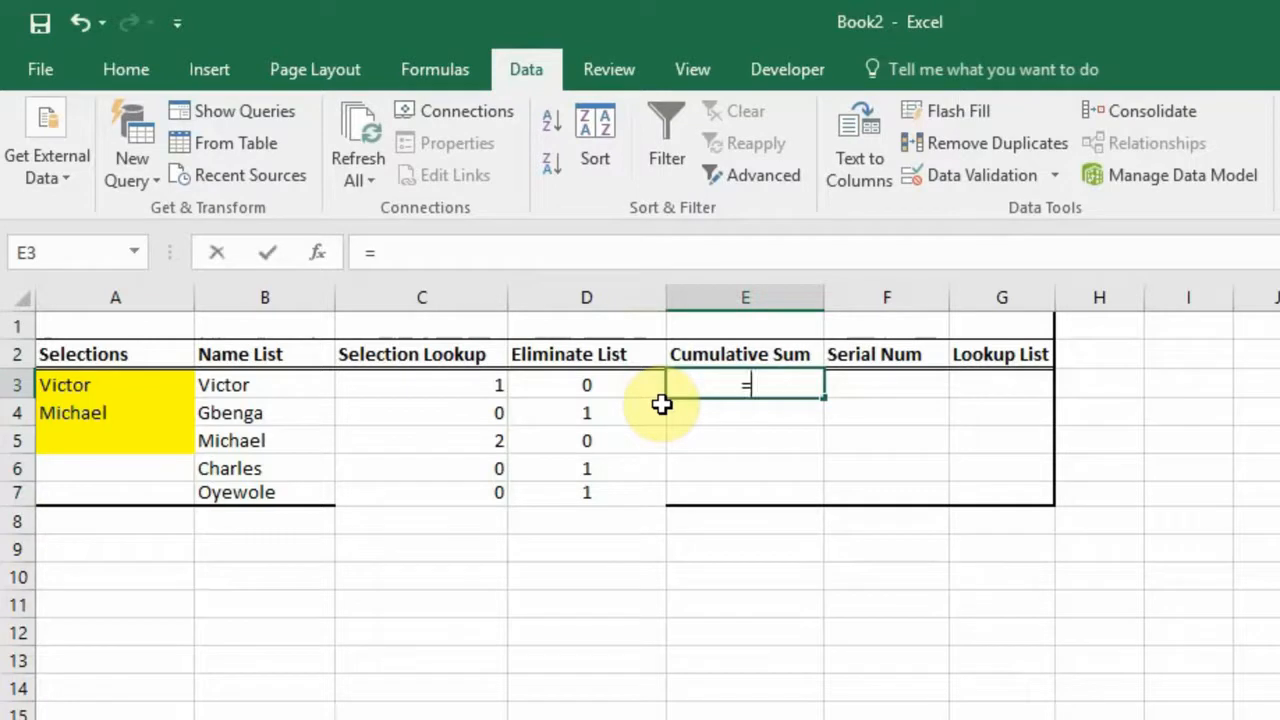
text(=)
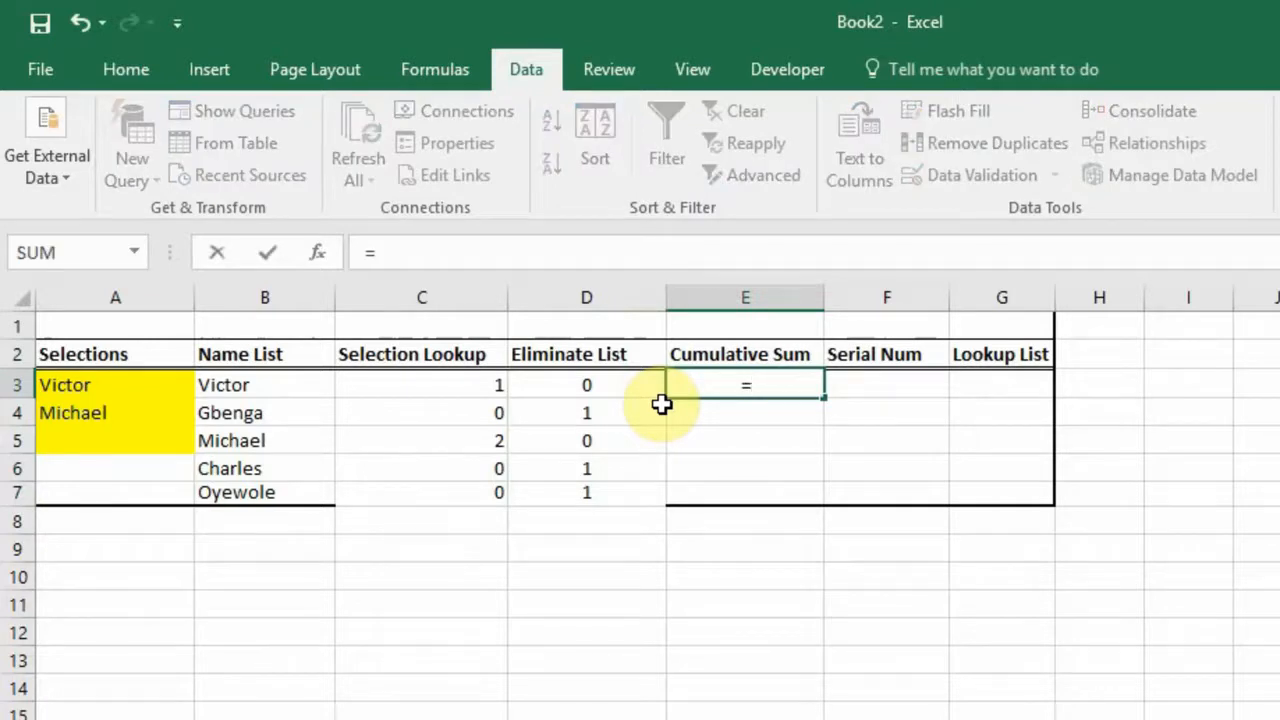
text(sum)
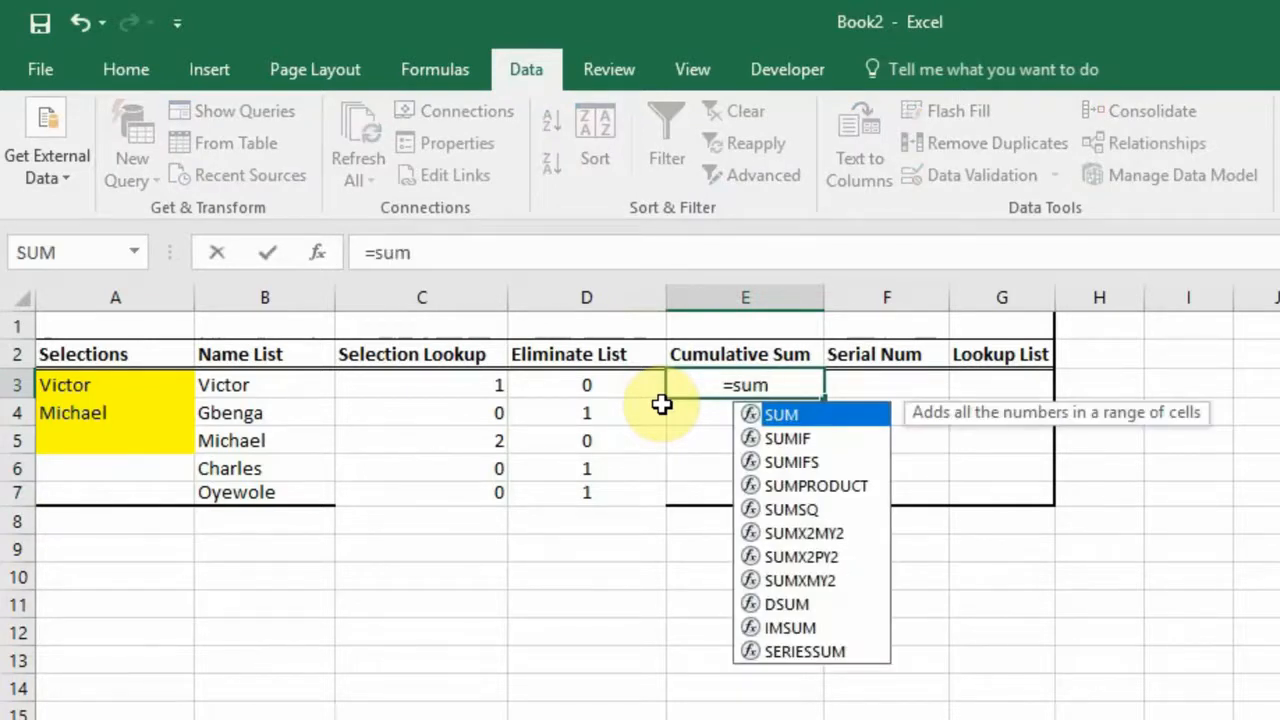
text(()
key(Left)
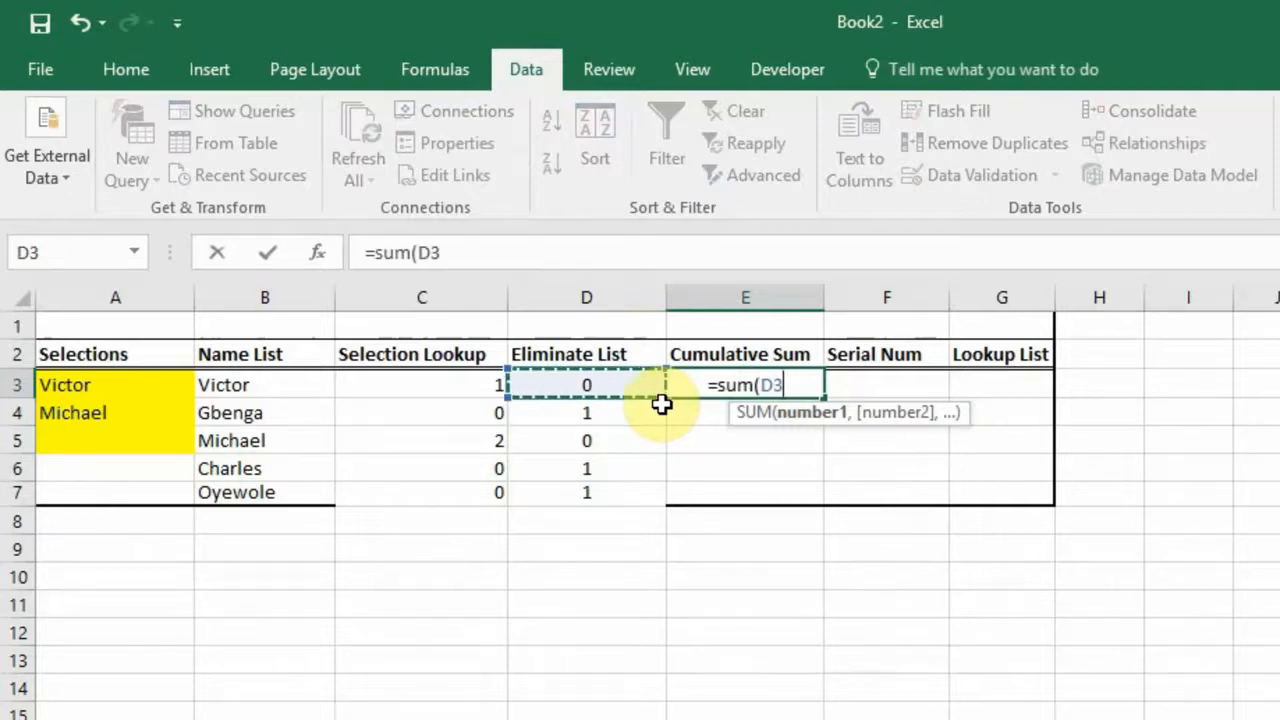
text(:D3)
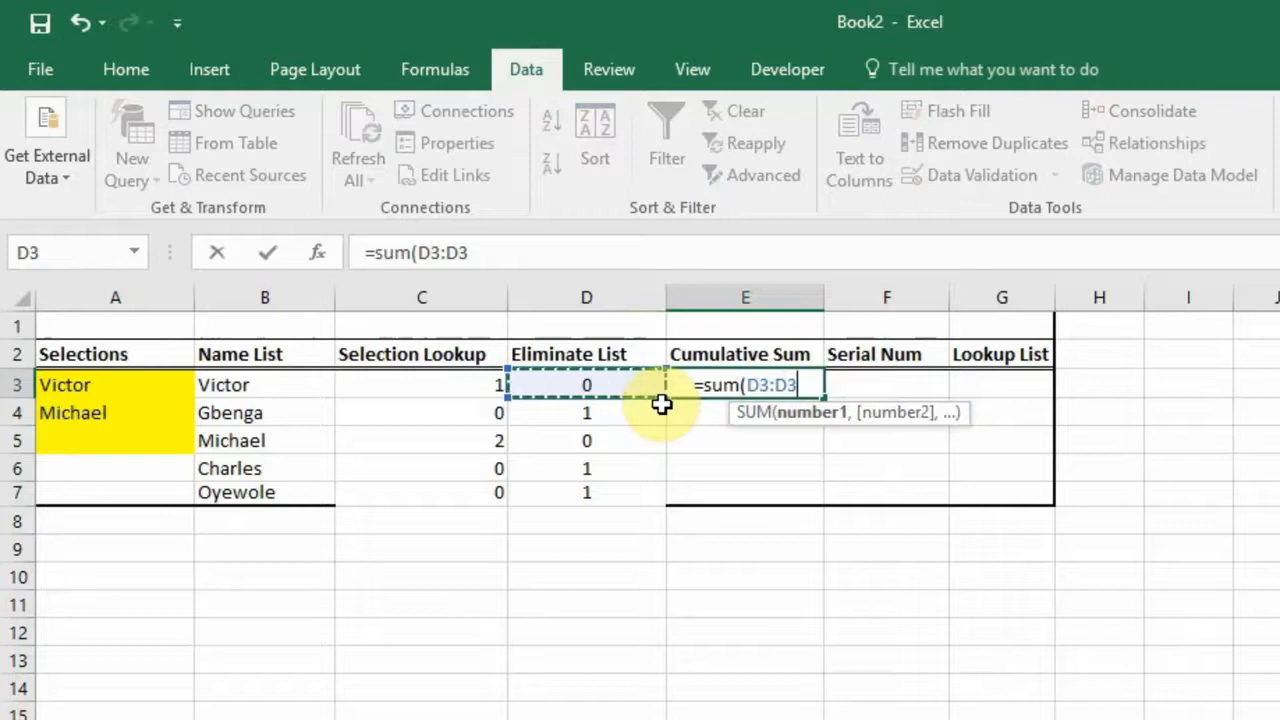
text())
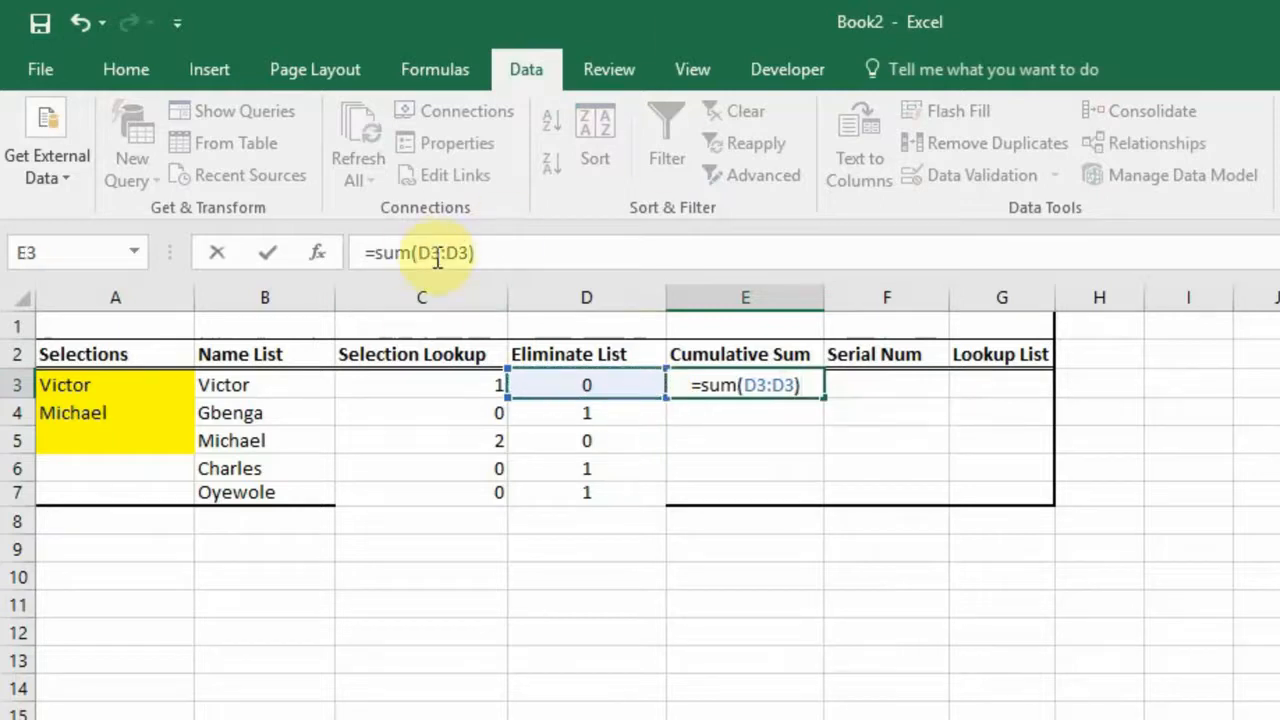
click(430, 256)
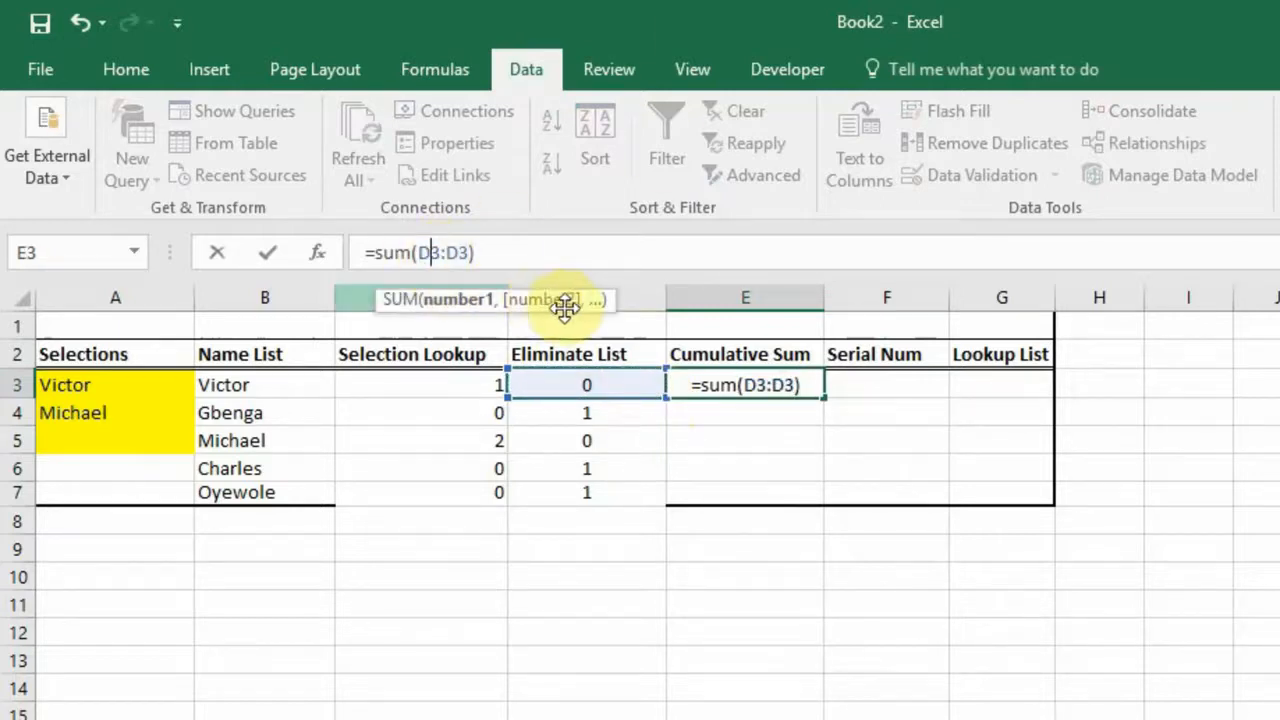
text($)
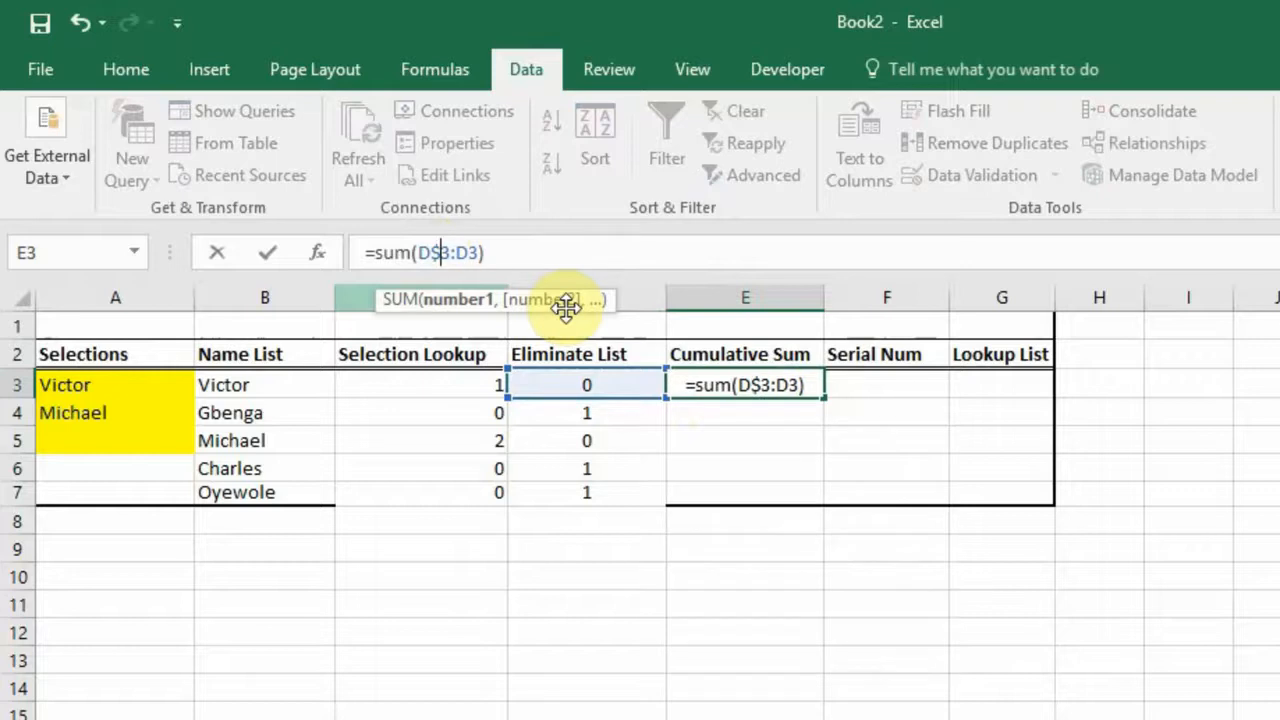
key(Return)
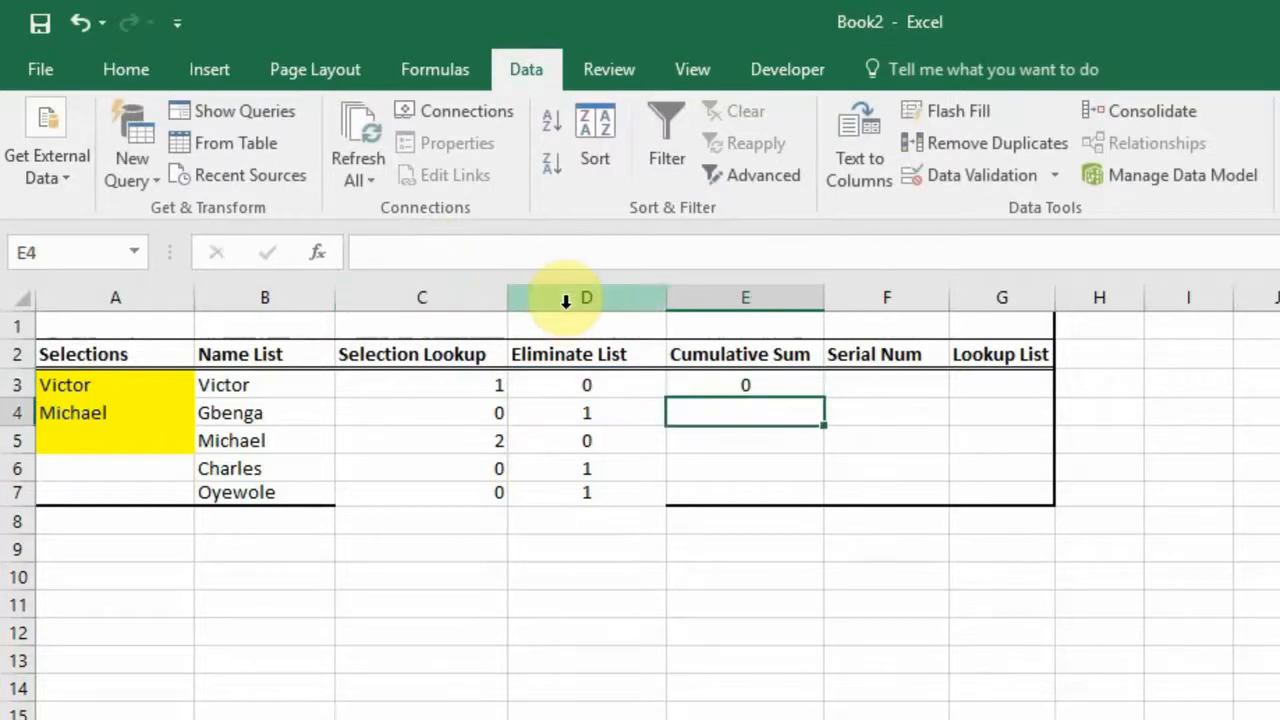
Step: Fill the SUM formula from E3 down through E7 in the Cumulative Sum column
key(Up)
key(shift+Down)
key(shift+Down)
key(shift+Down)
key(shift+Down)
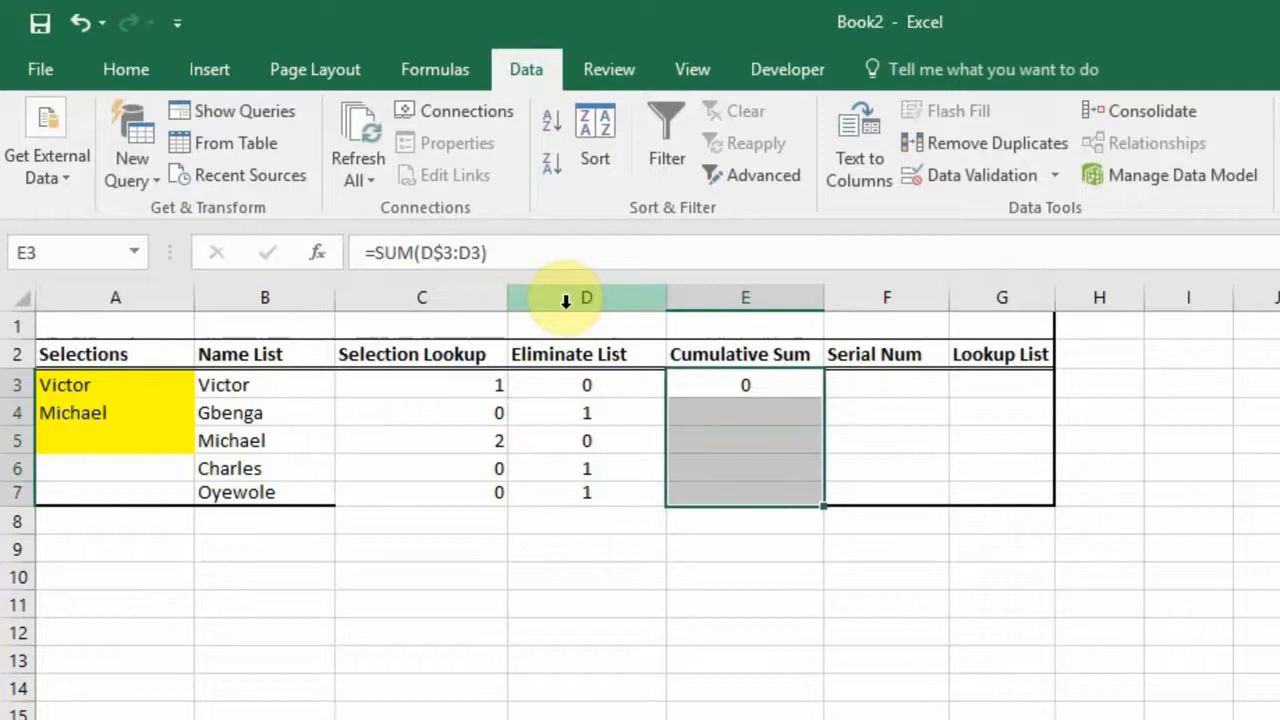
key(ctrl+d)
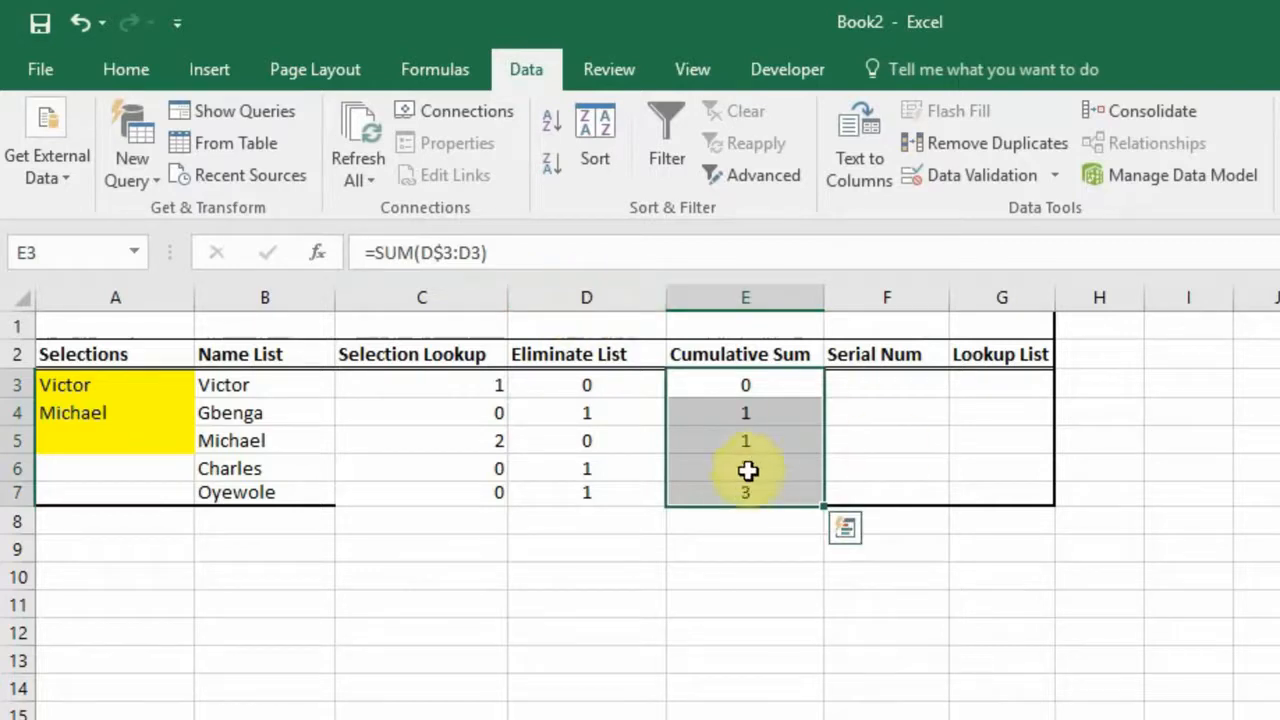
Step: Examine the Cumulative Sum cells E4 through E7 against the corresponding entries in the Name List column
click(731, 523)
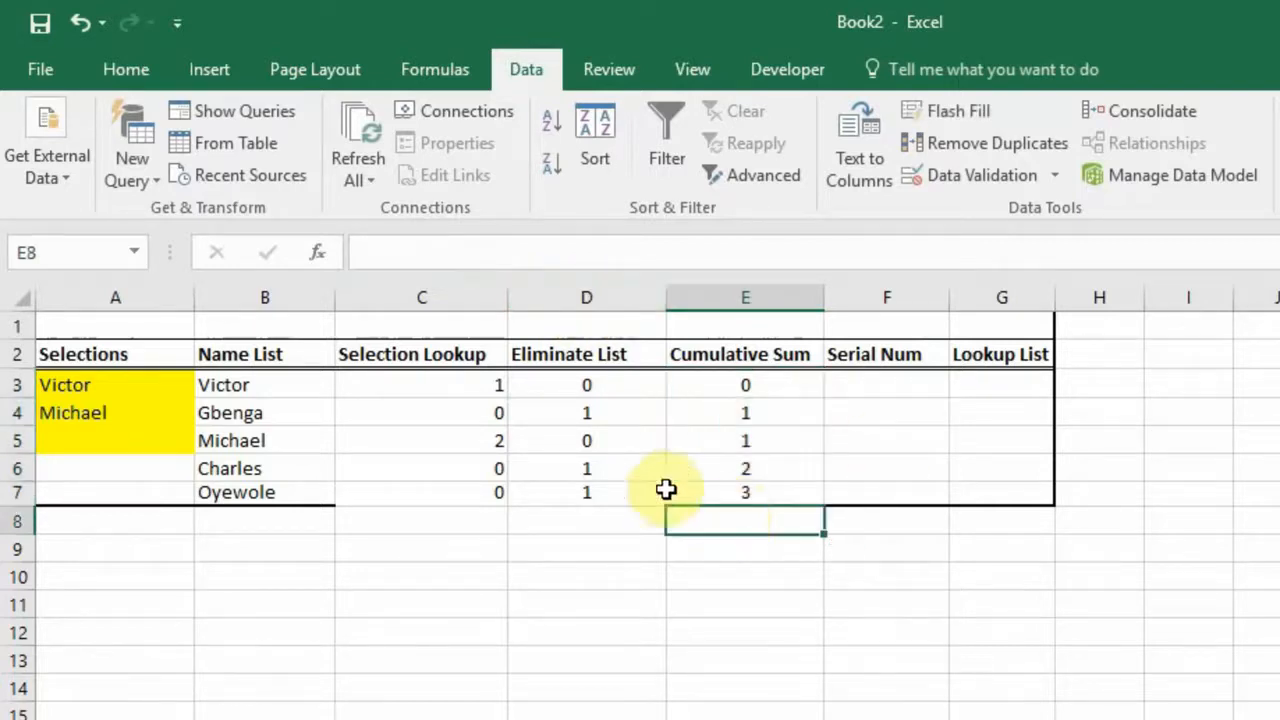
click(741, 410)
click(255, 414)
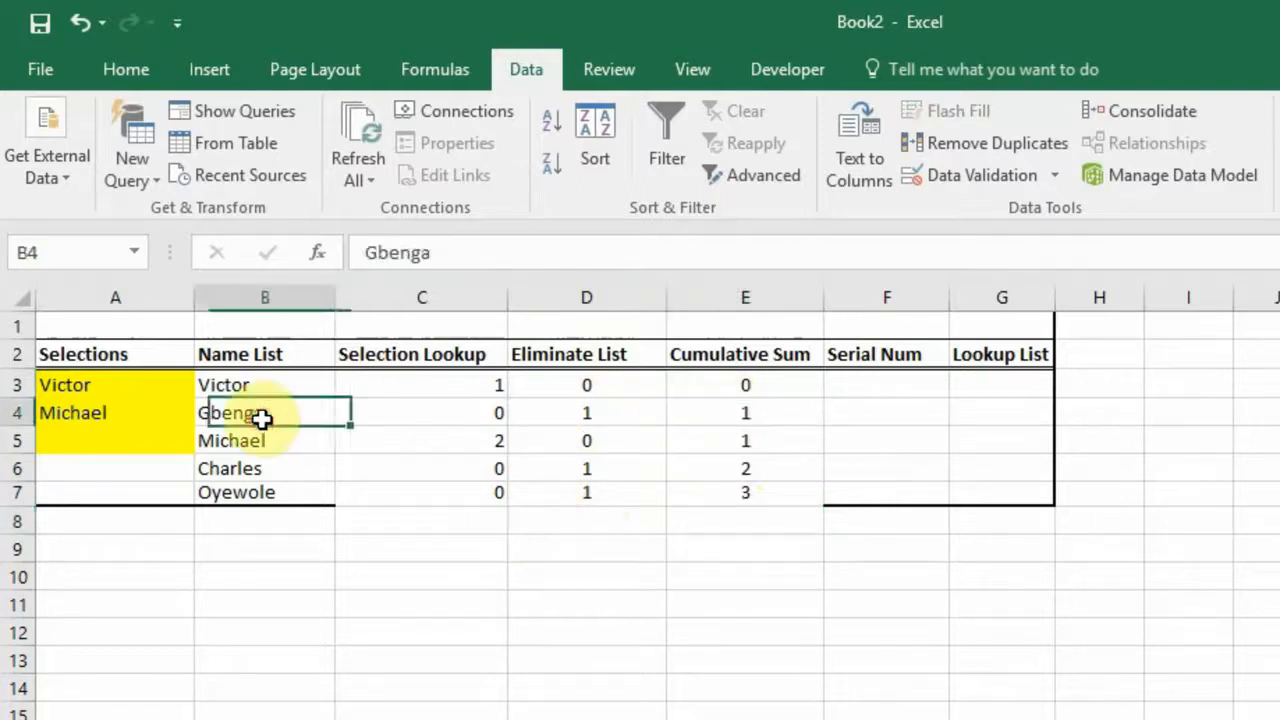
click(757, 413)
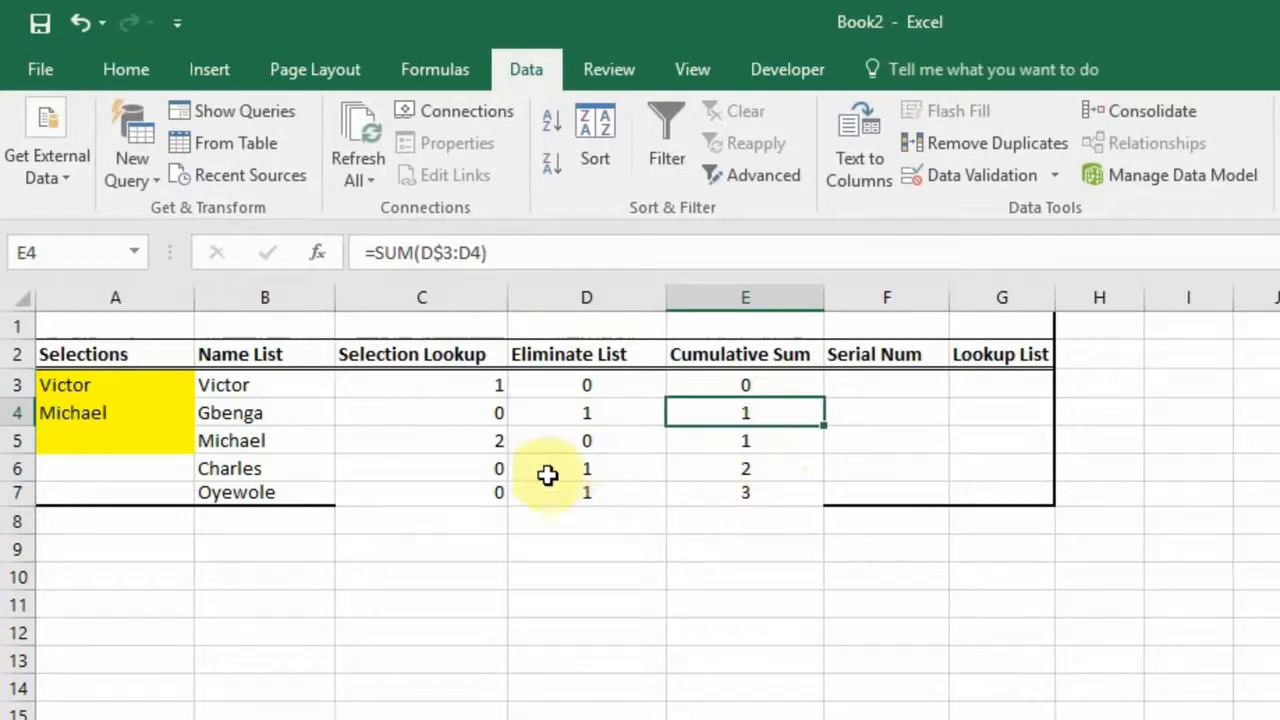
click(743, 442)
click(257, 441)
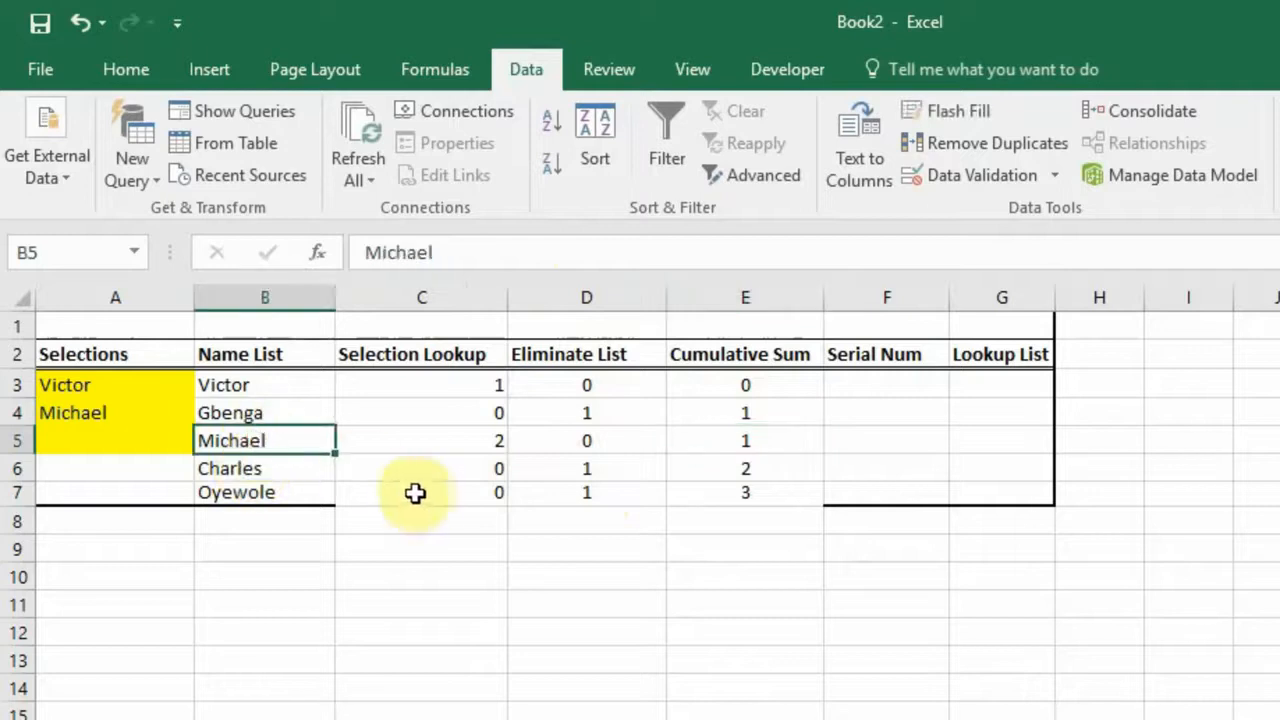
click(720, 471)
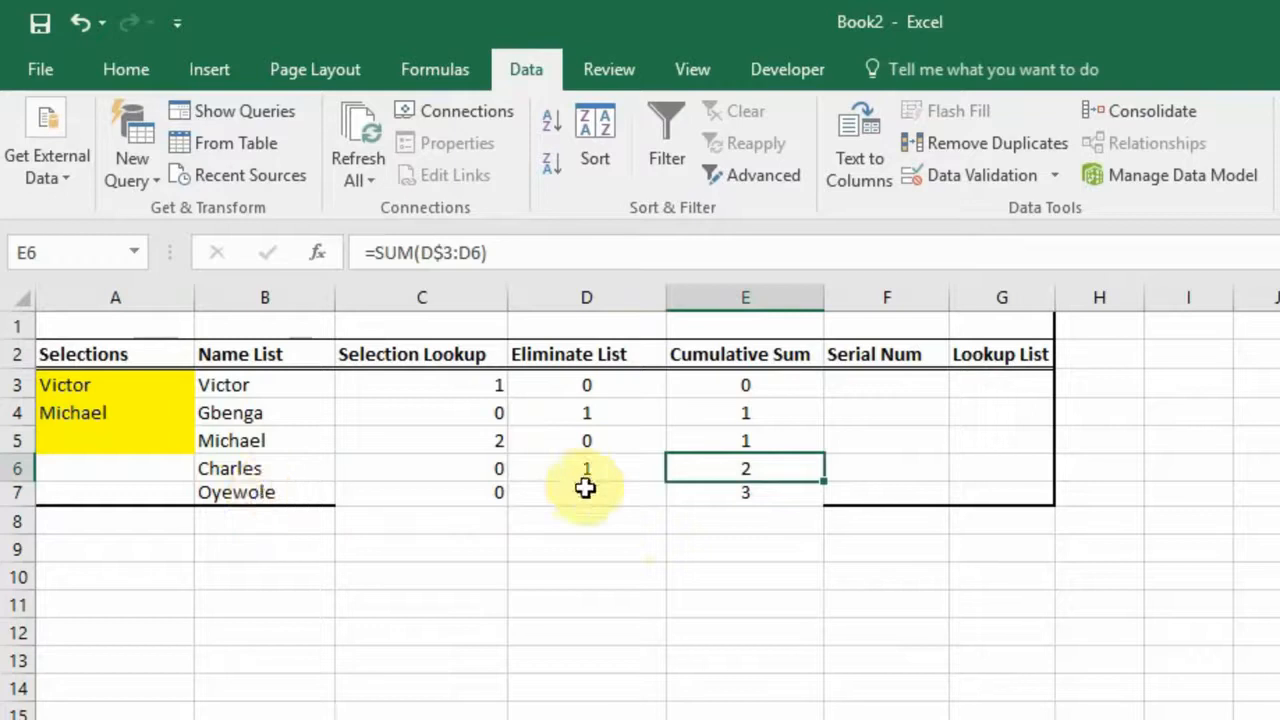
click(759, 496)
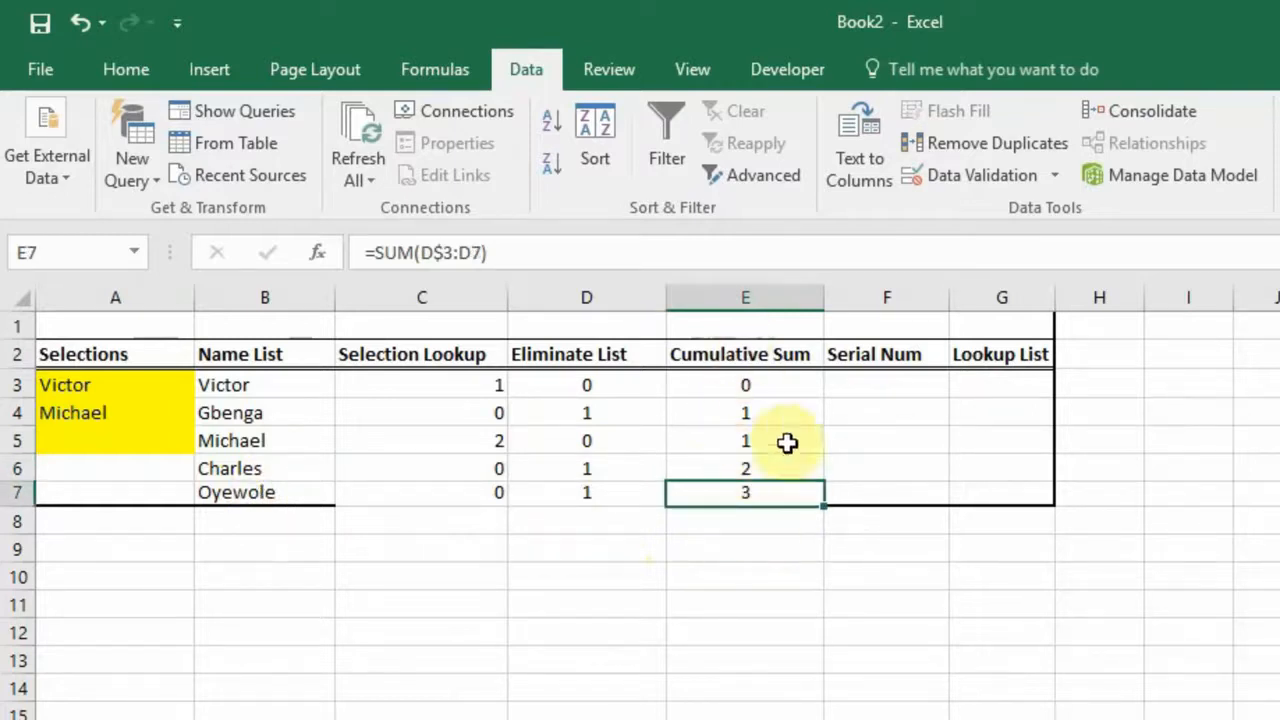
Step: Enter the serial numbers 1, 2, 3, 4 and 5 in cells F3 through F7 under Serial Num
click(862, 380)
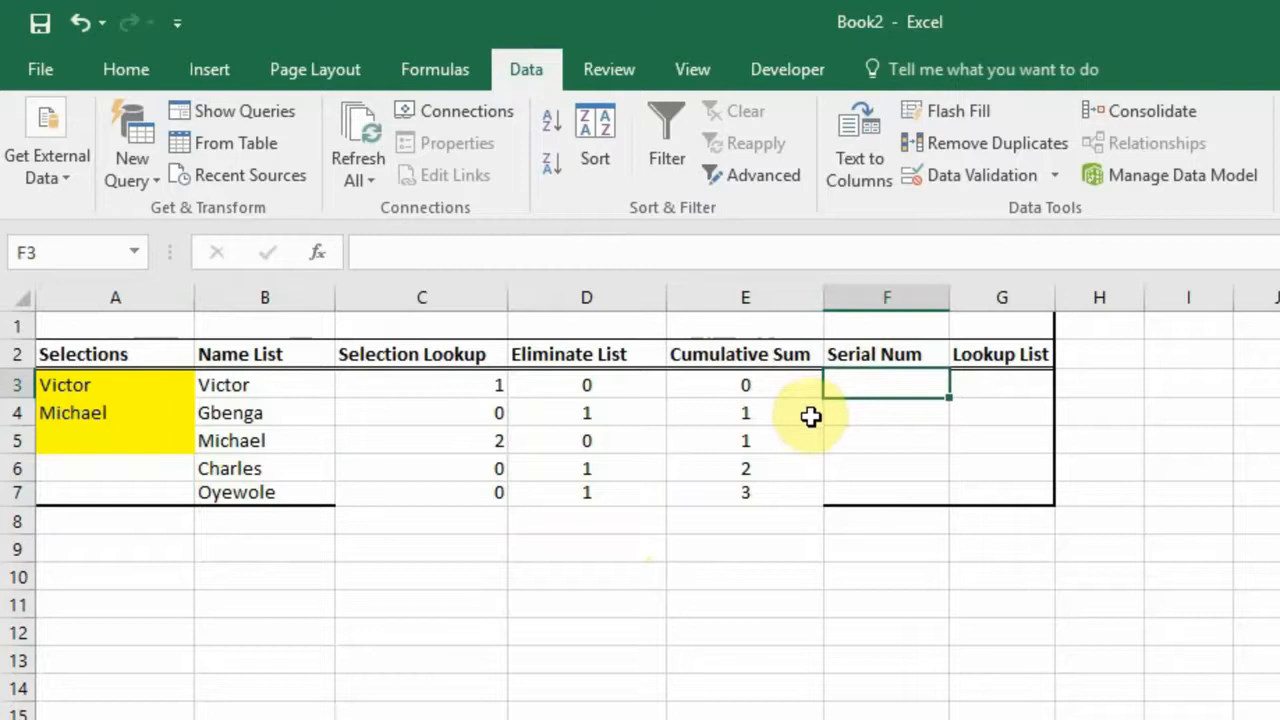
text(`1)
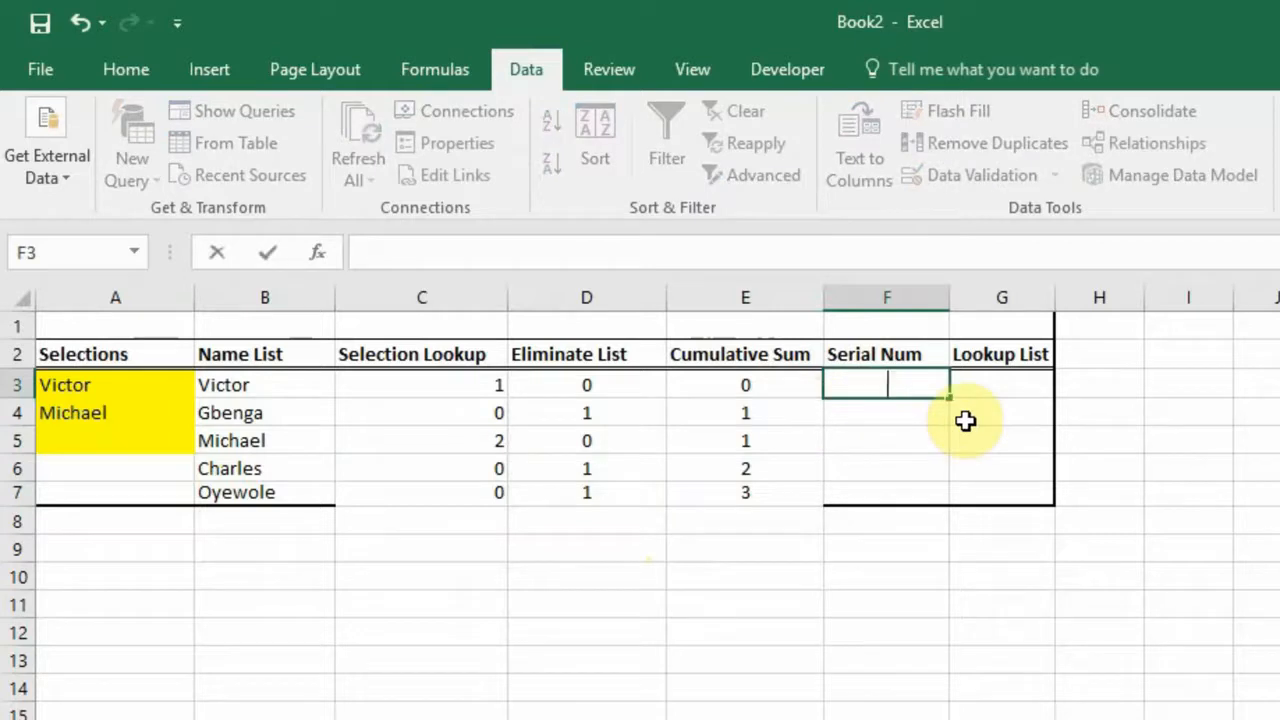
click(922, 466)
click(912, 395)
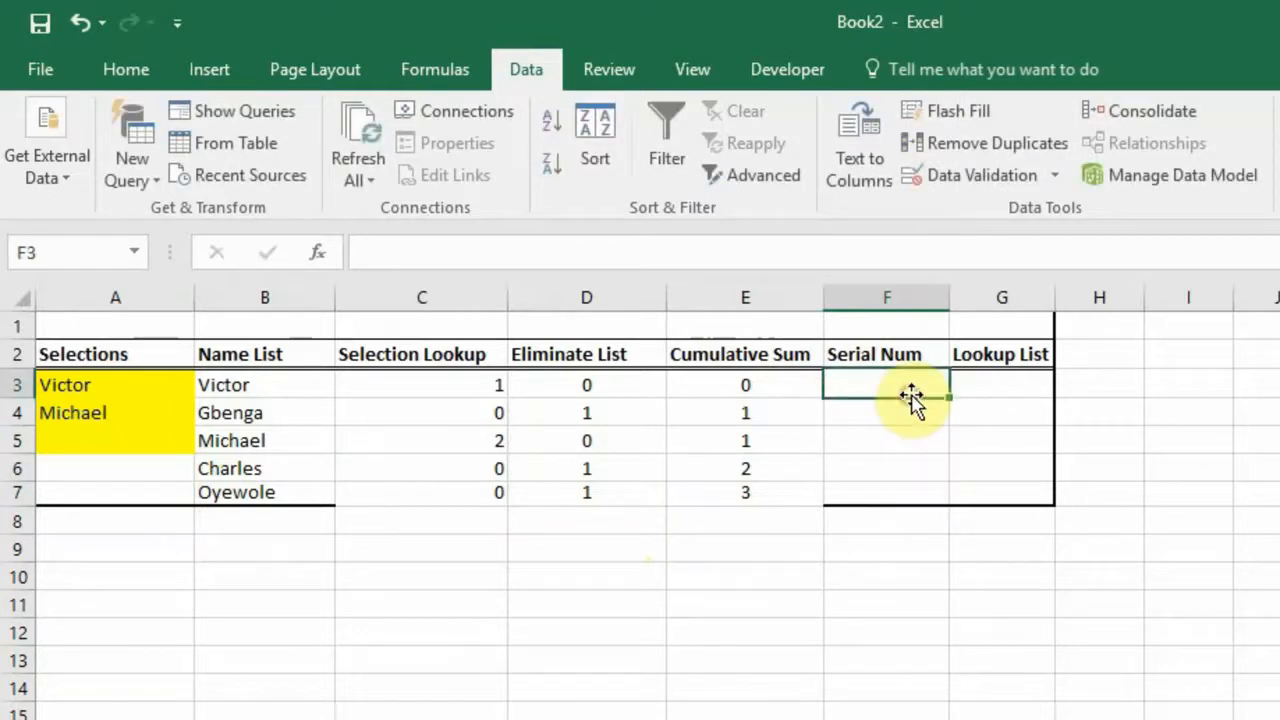
text(1)
click(840, 468)
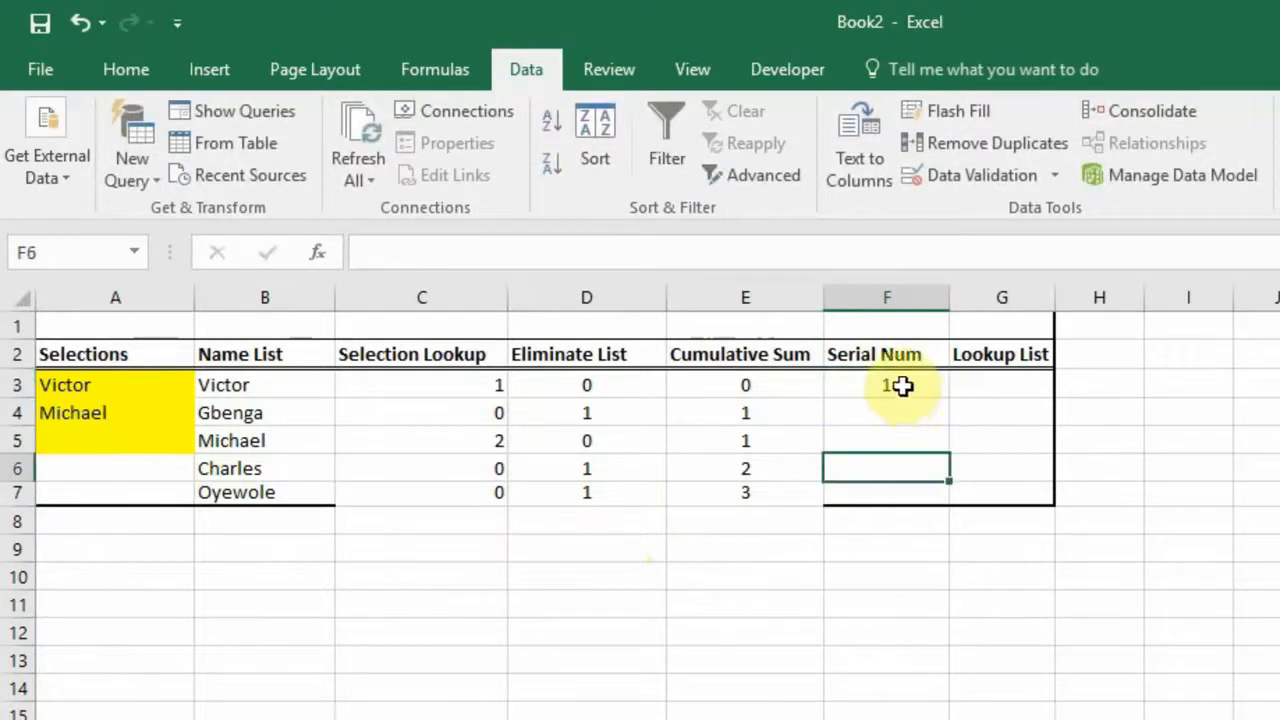
click(897, 408)
text(2)
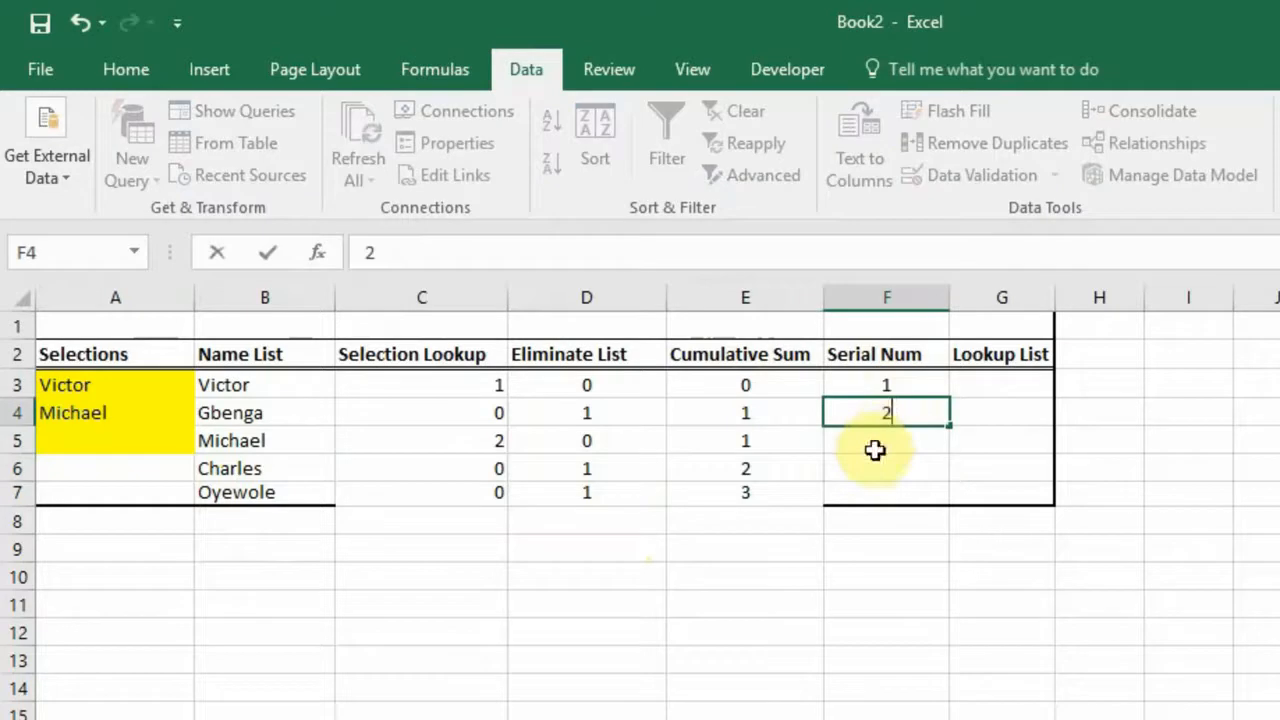
click(875, 450)
text(3)
click(871, 480)
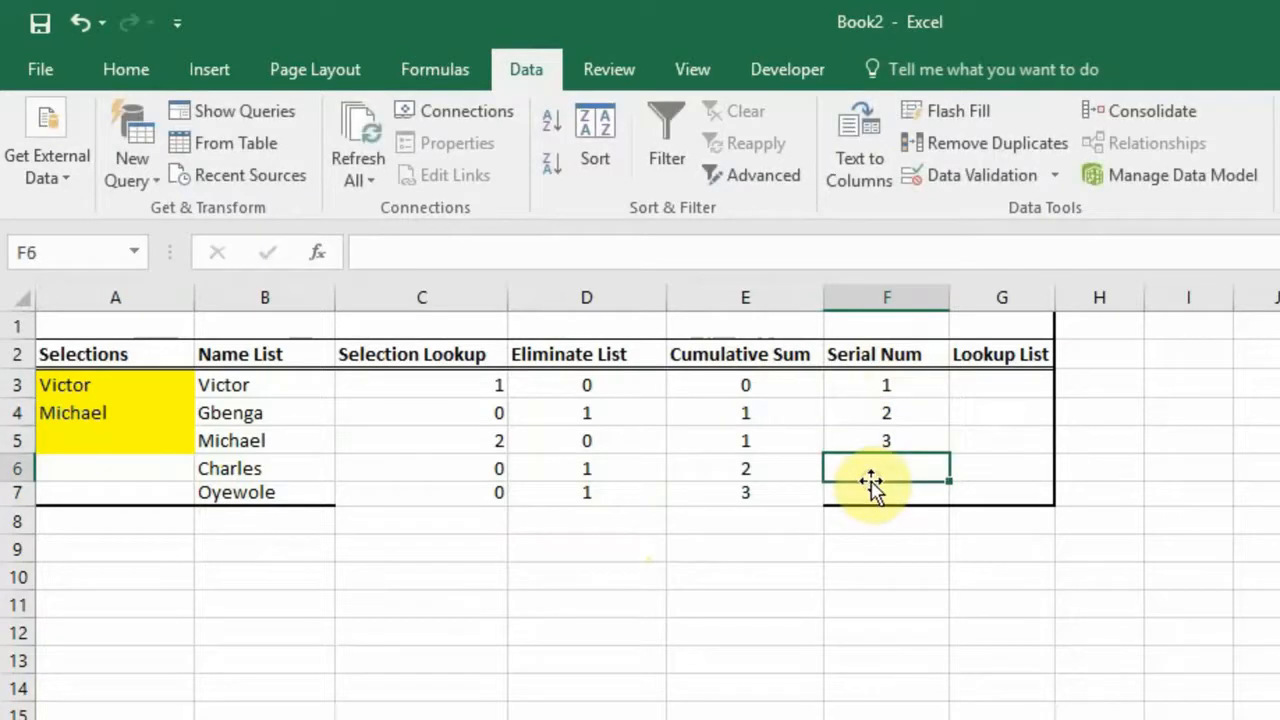
text(4)
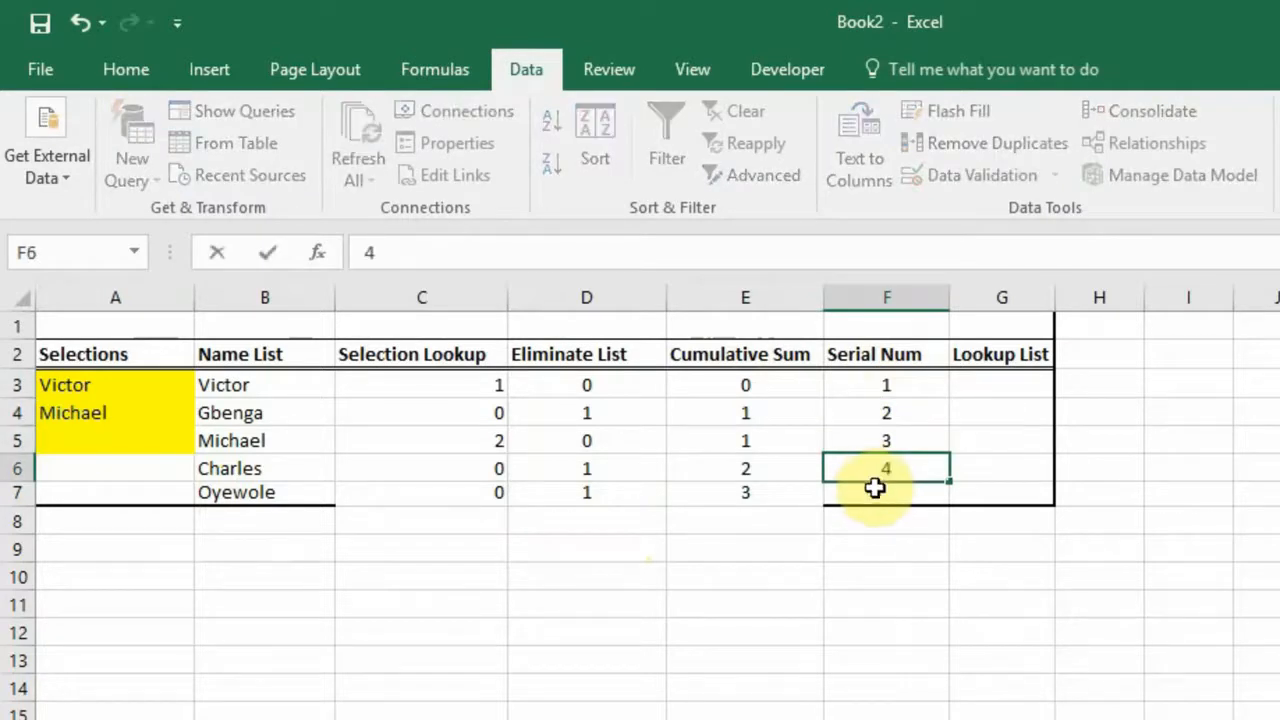
click(880, 497)
text(5)
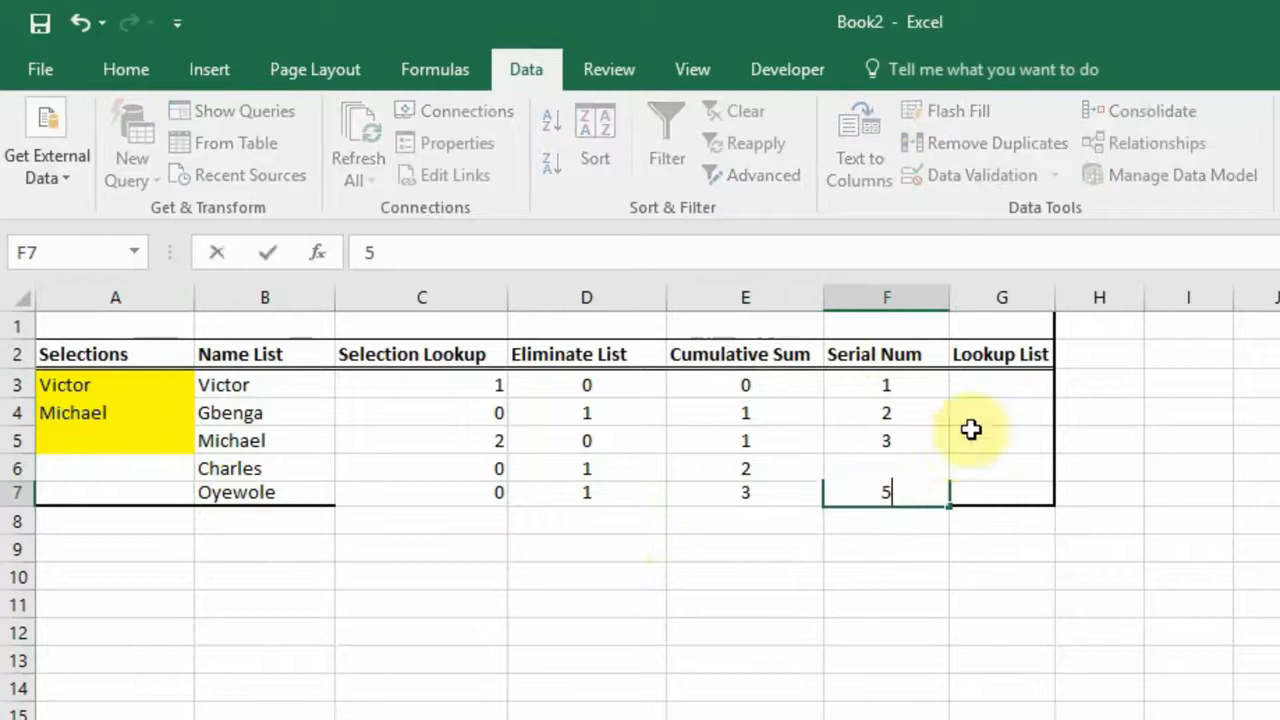
click(971, 429)
Step: Begin an INDEX formula in cell G3 under Lookup List, using the locked Name List range $B$3:$B$7 as its array
click(980, 380)
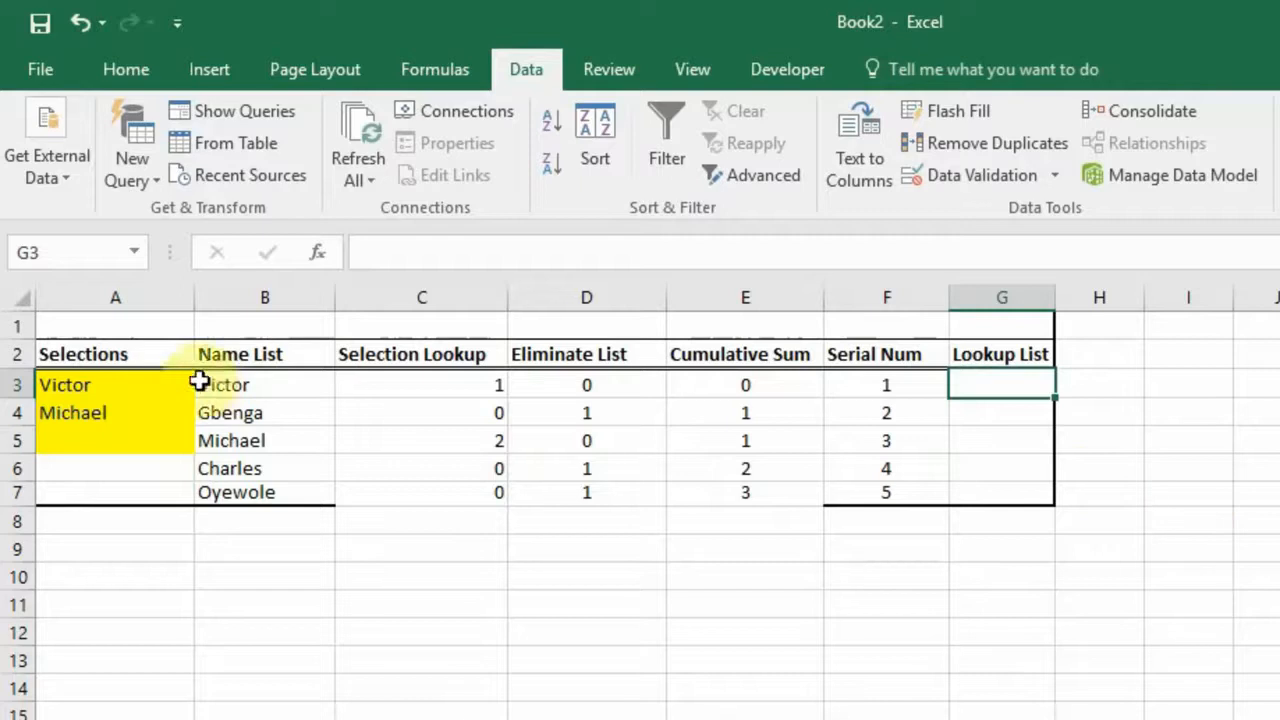
drag(112, 380, 113, 430)
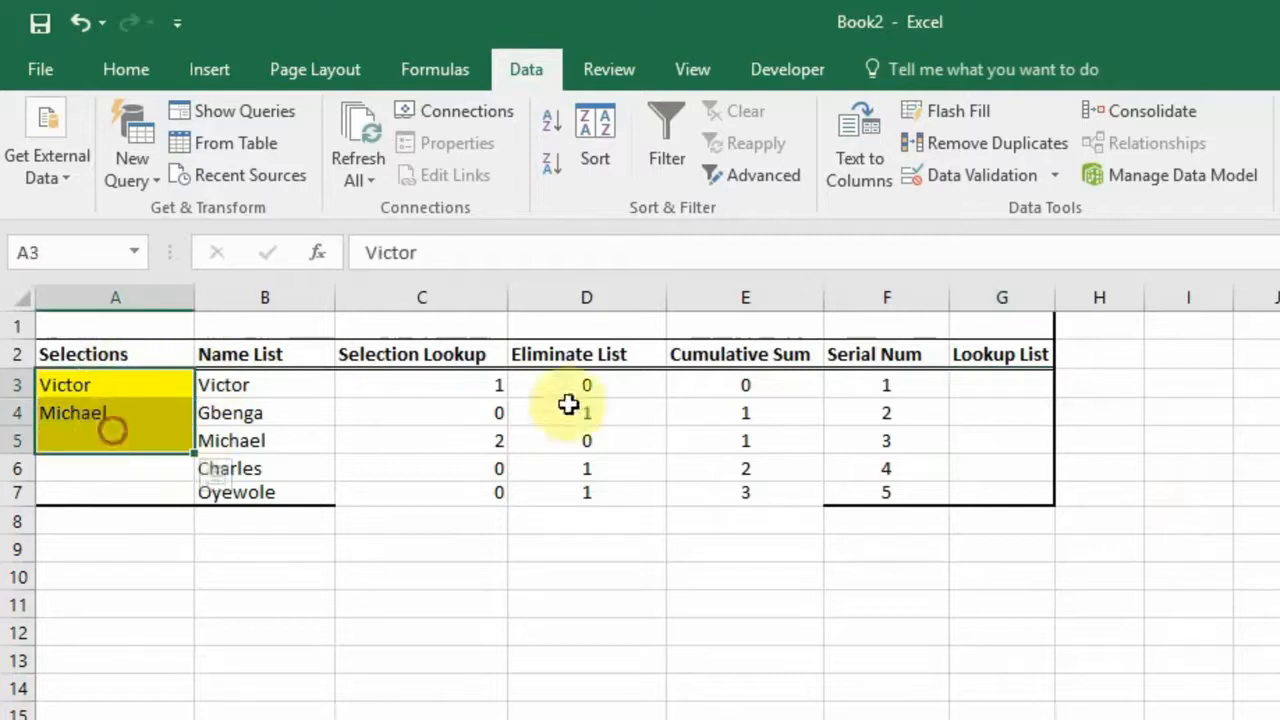
click(1000, 386)
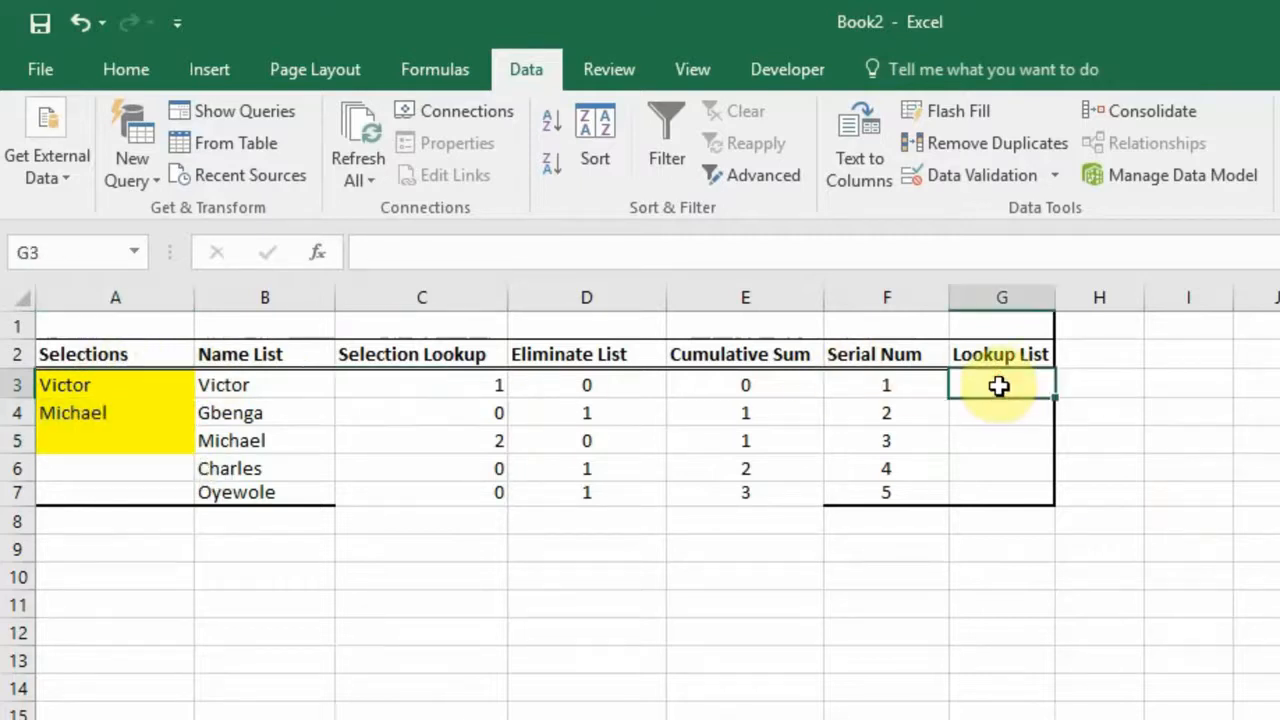
text(=in)
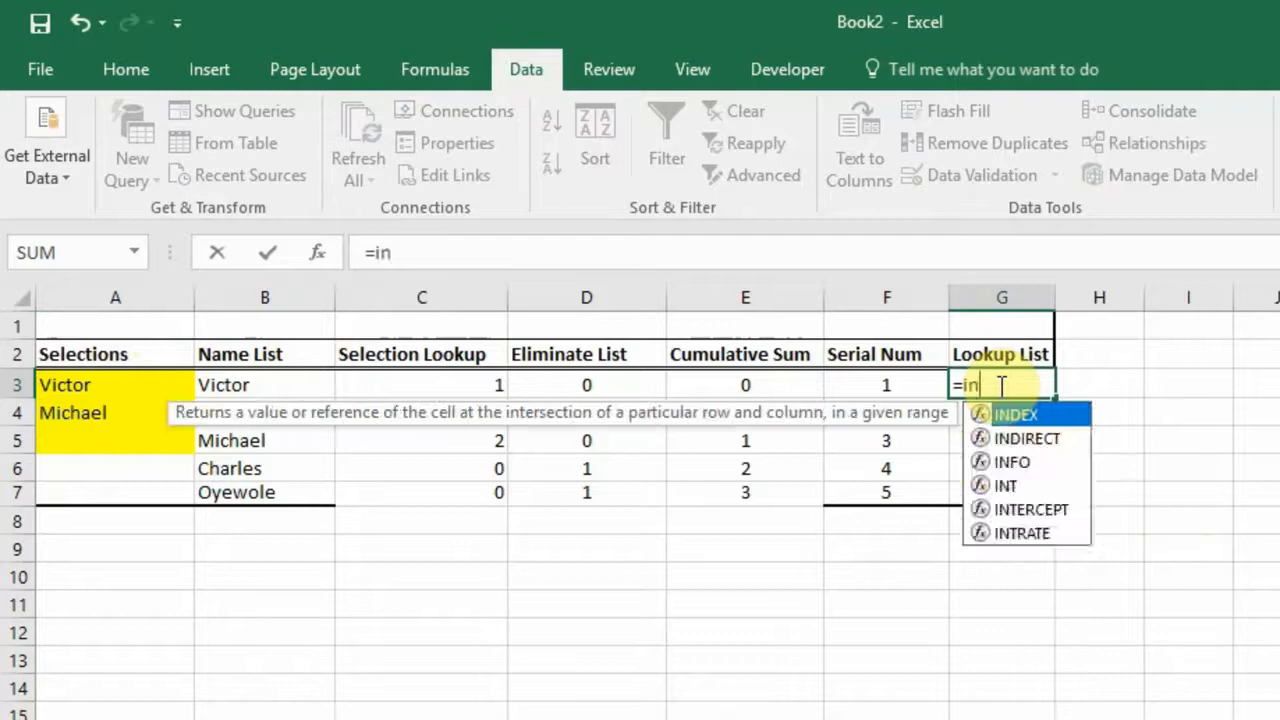
text(dex()
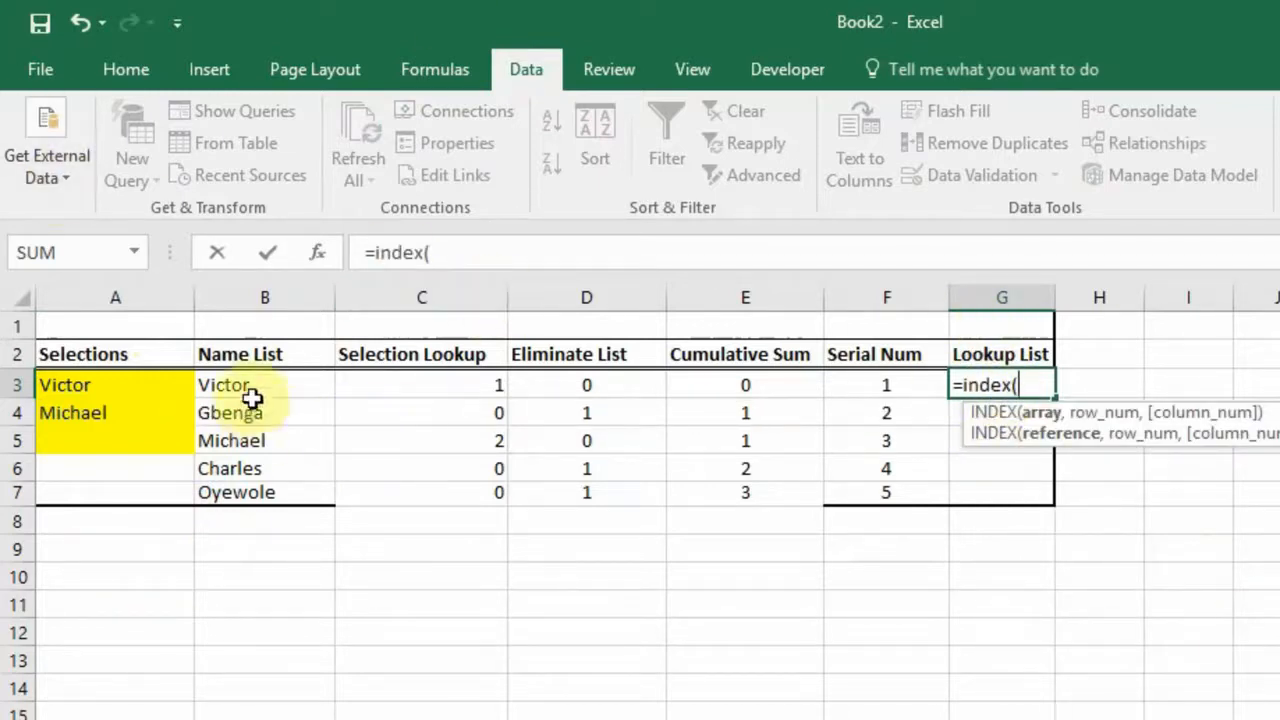
drag(265, 384, 267, 497)
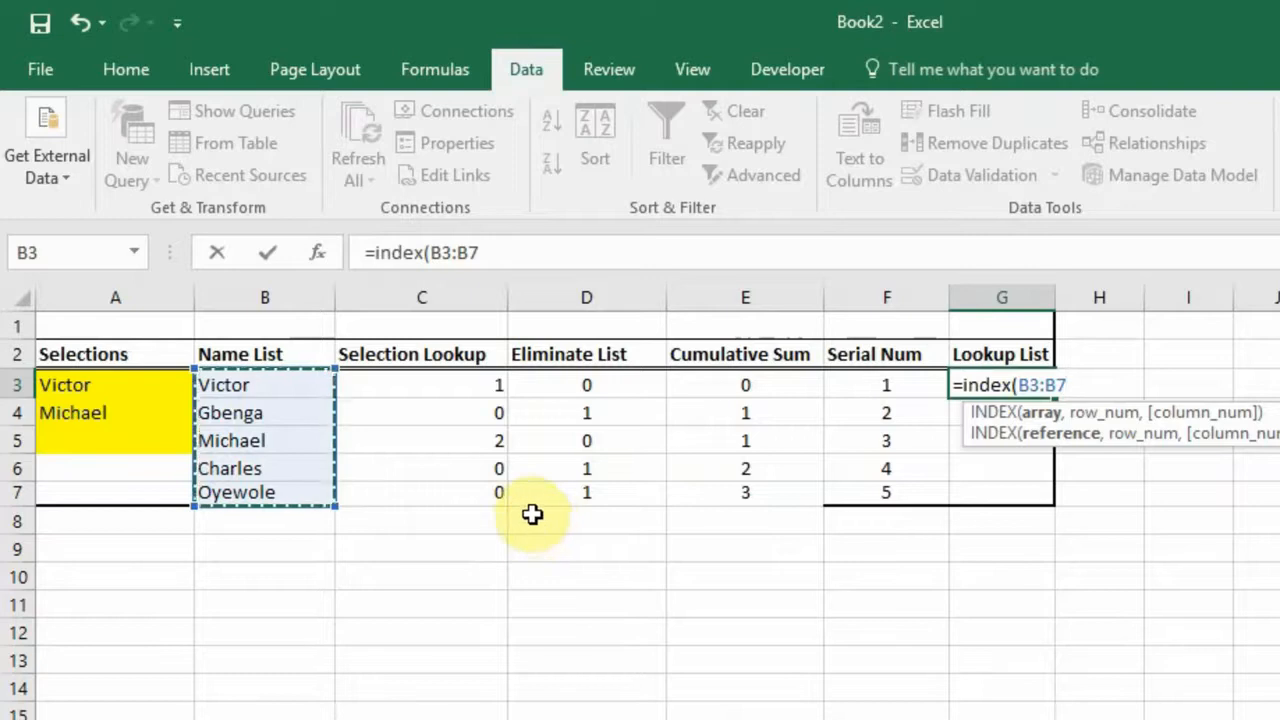
key(F4)
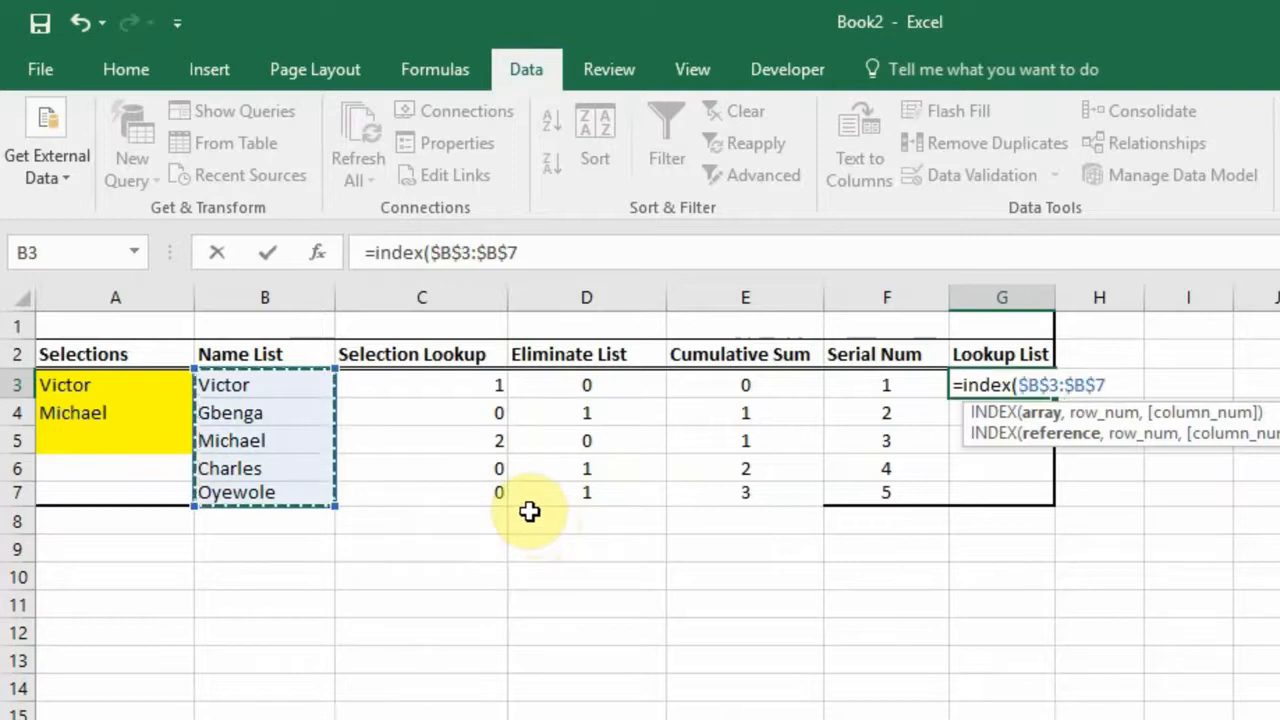
text(,)
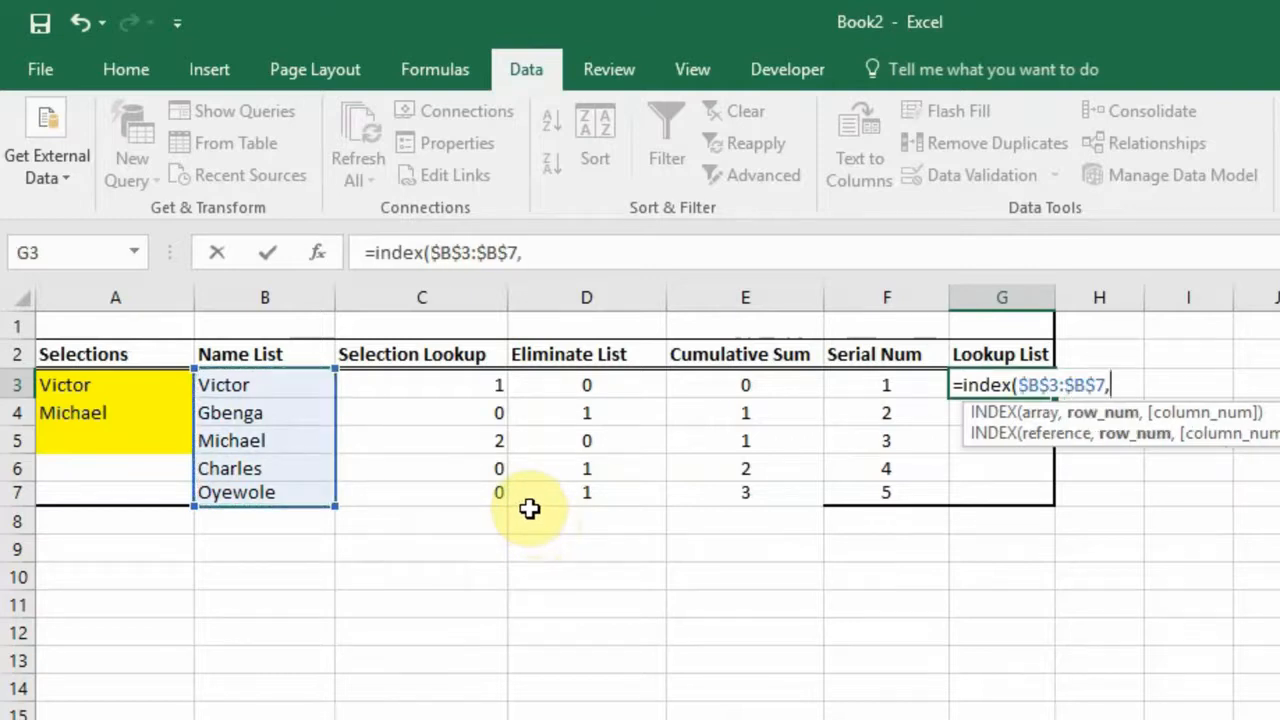
Step: Complete the G3 formula with MATCH(F3,$E$3:$E$7,0) as the row number, matching the serial number exactly against the Cumulative Sum column
text(match)
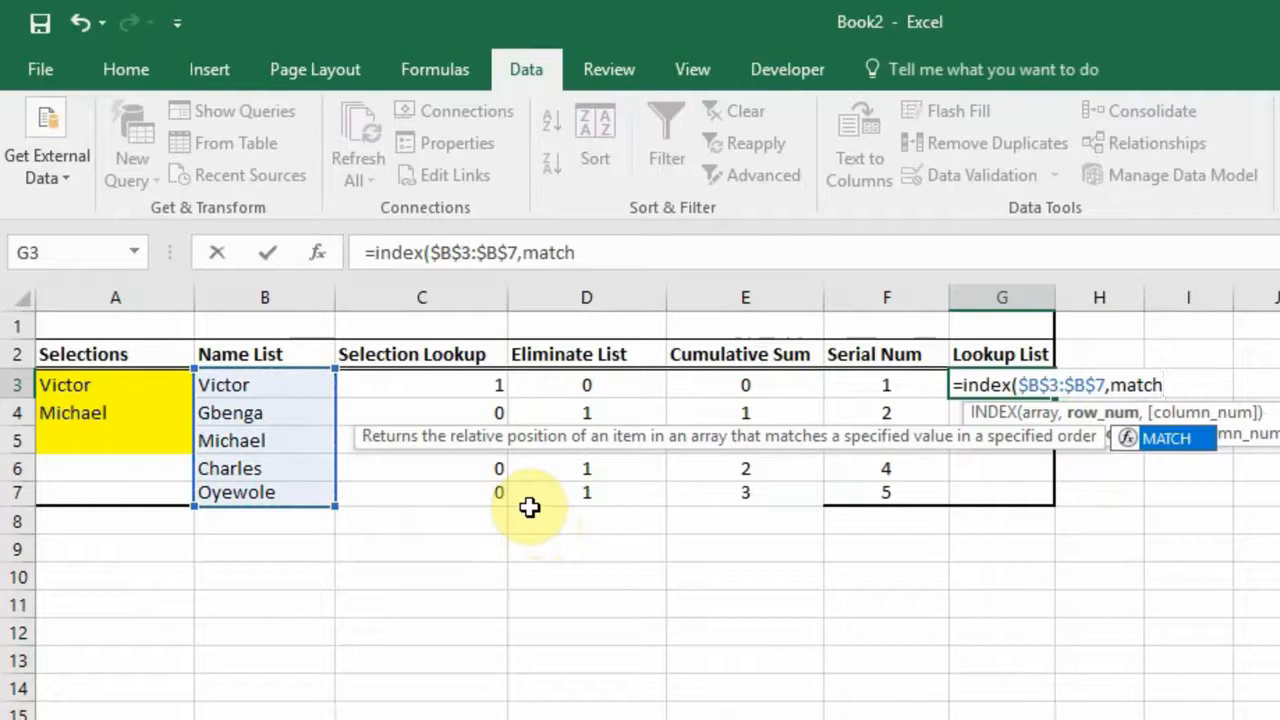
text(()
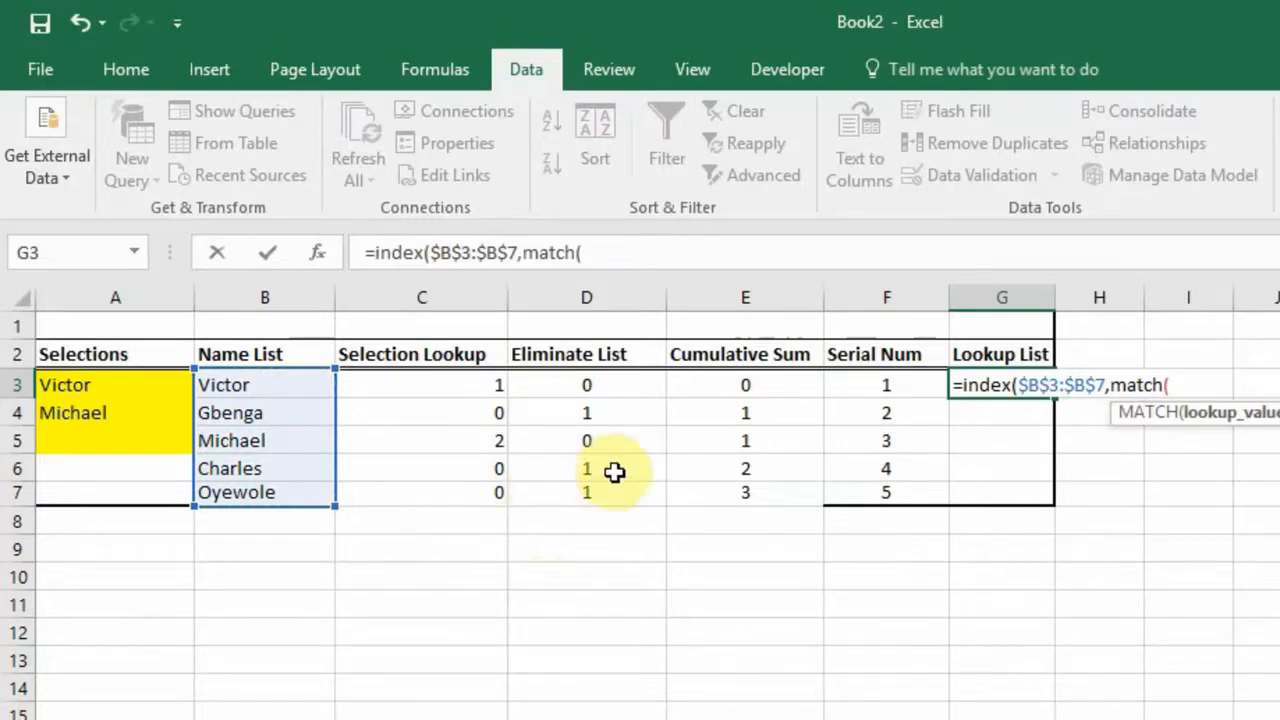
click(873, 387)
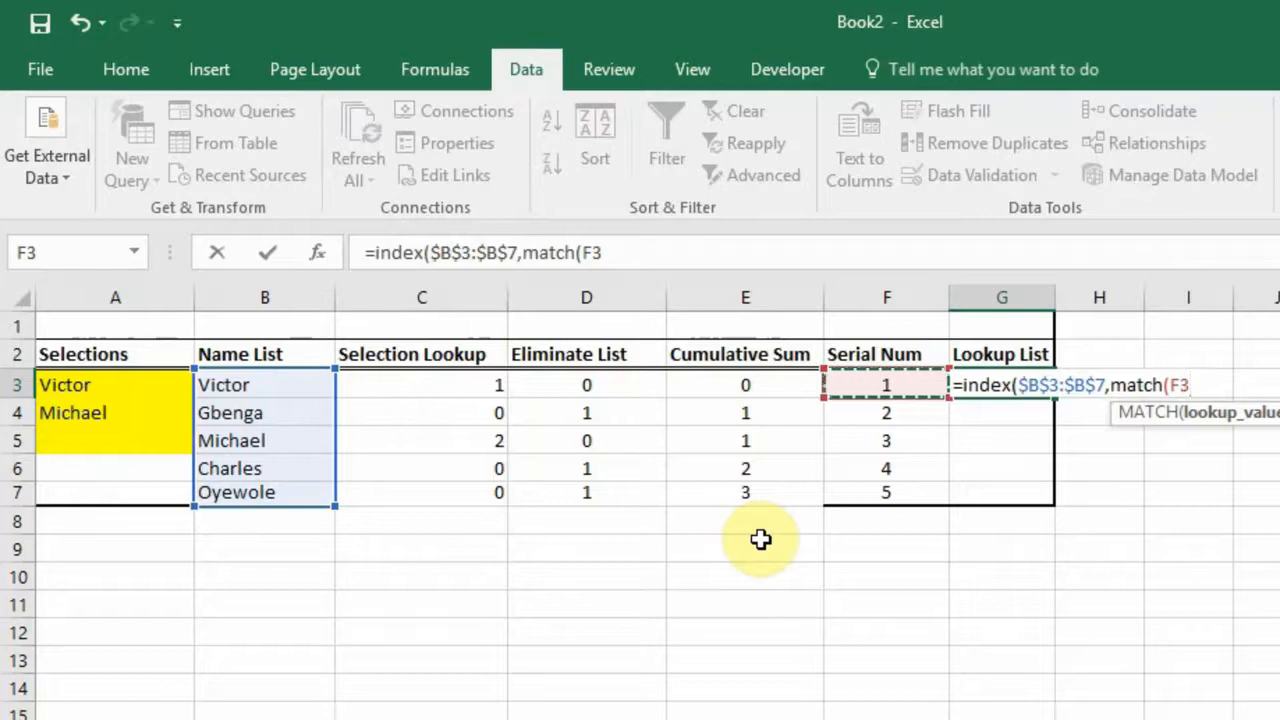
text(,)
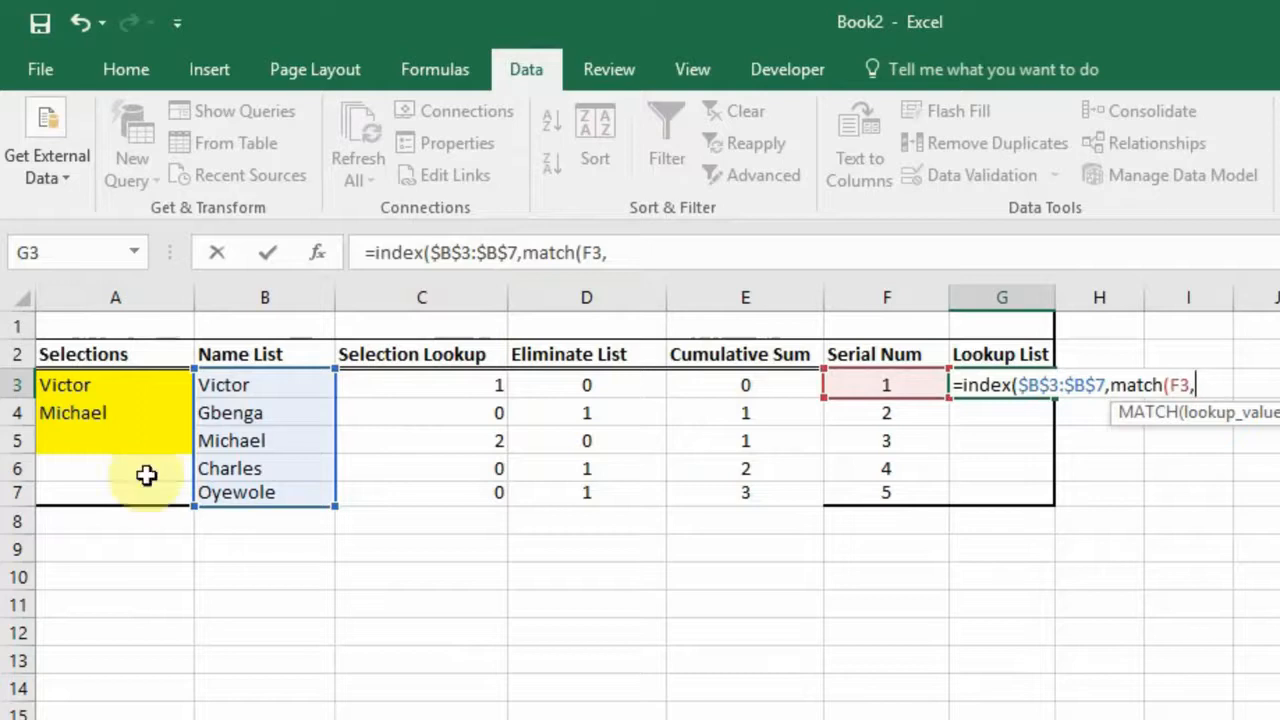
drag(754, 387, 751, 504)
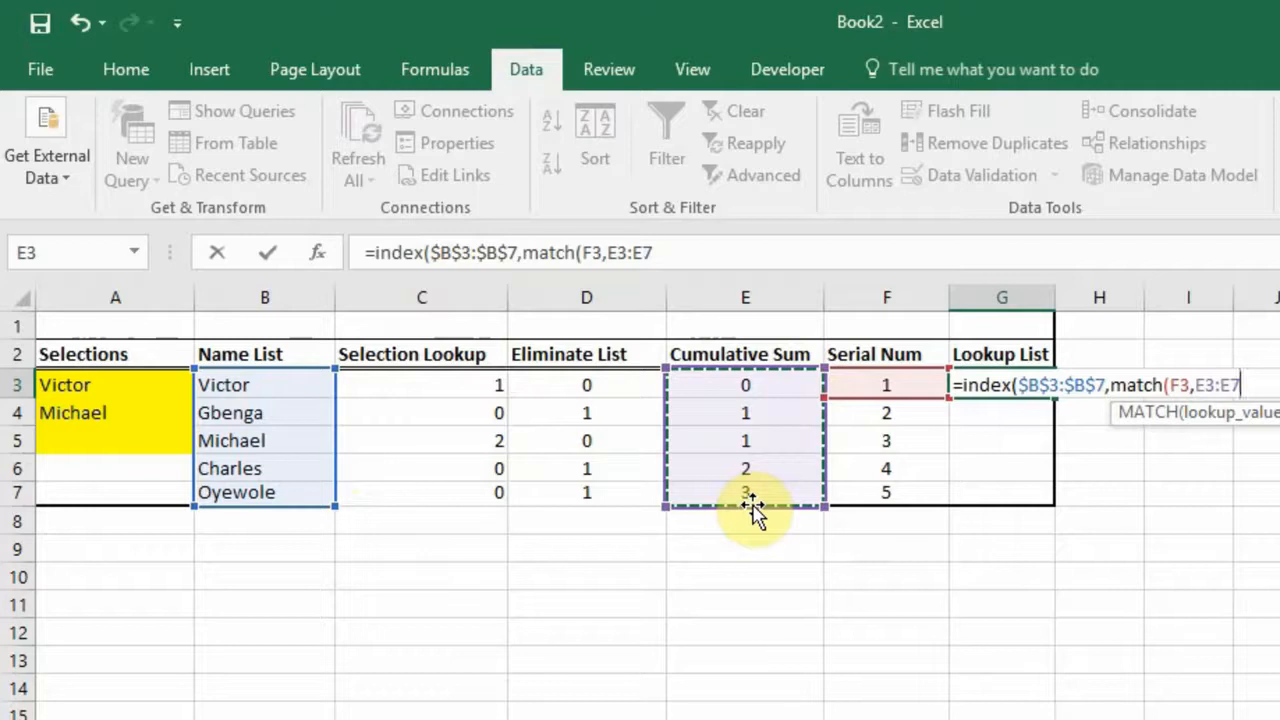
key(F4)
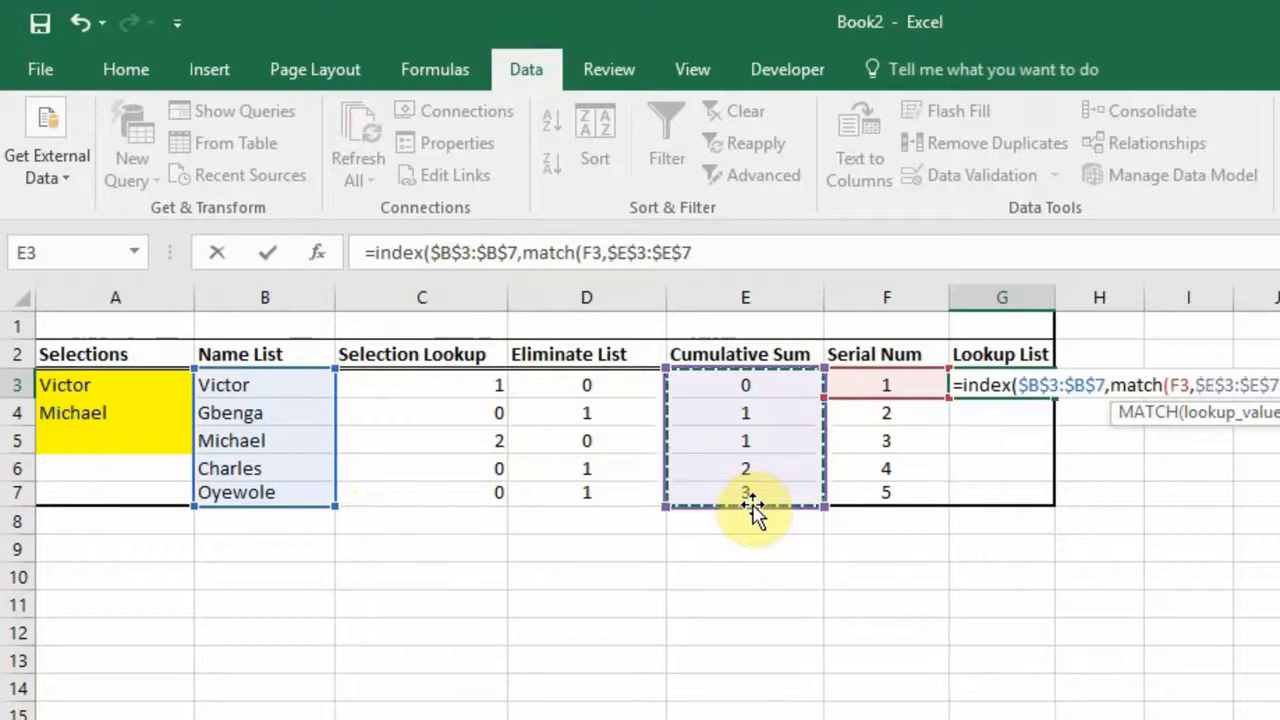
text(,)
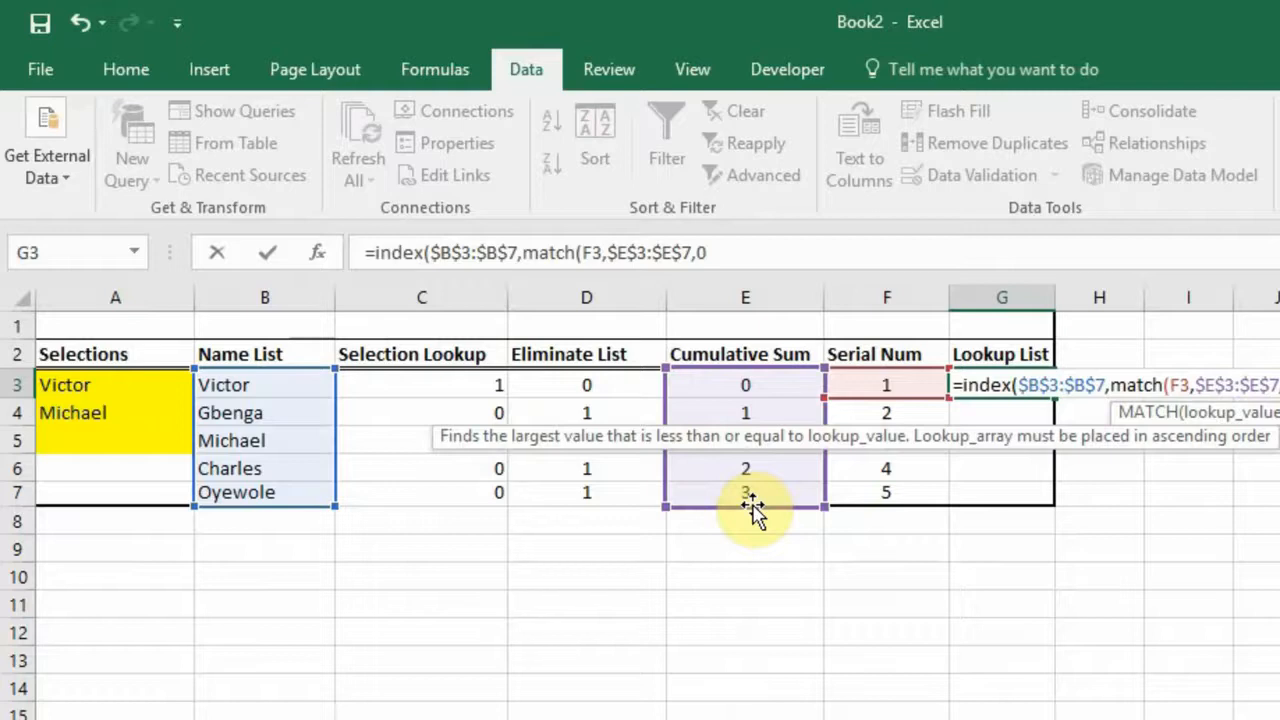
text(0))
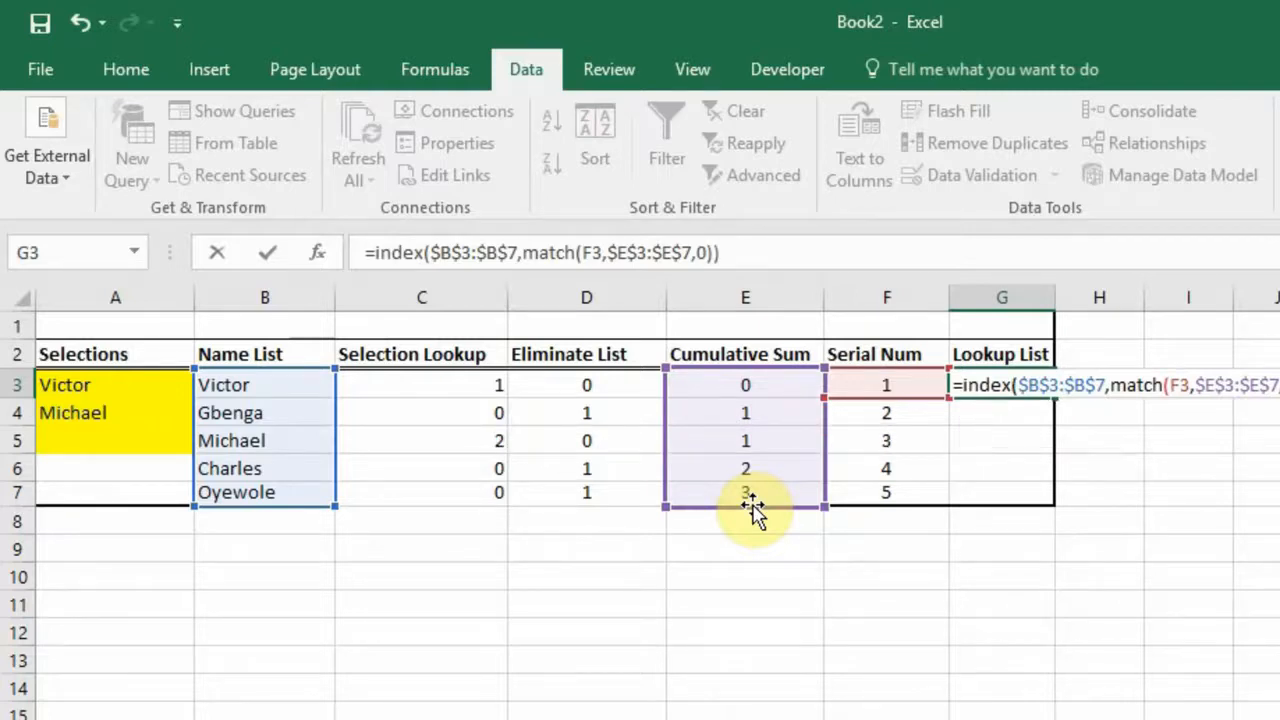
key(Return)
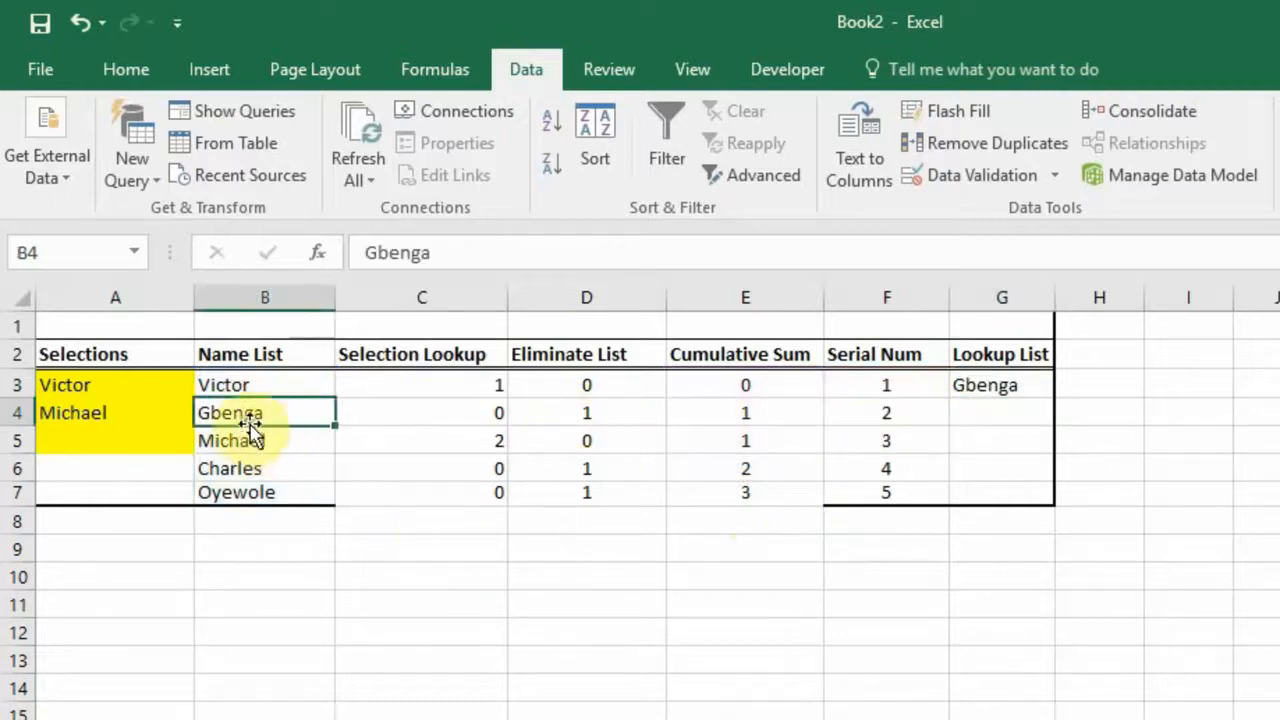
Step: Fill the INDEX and MATCH formula from G3 down through G7 and review the resulting Lookup List cells
click(1020, 392)
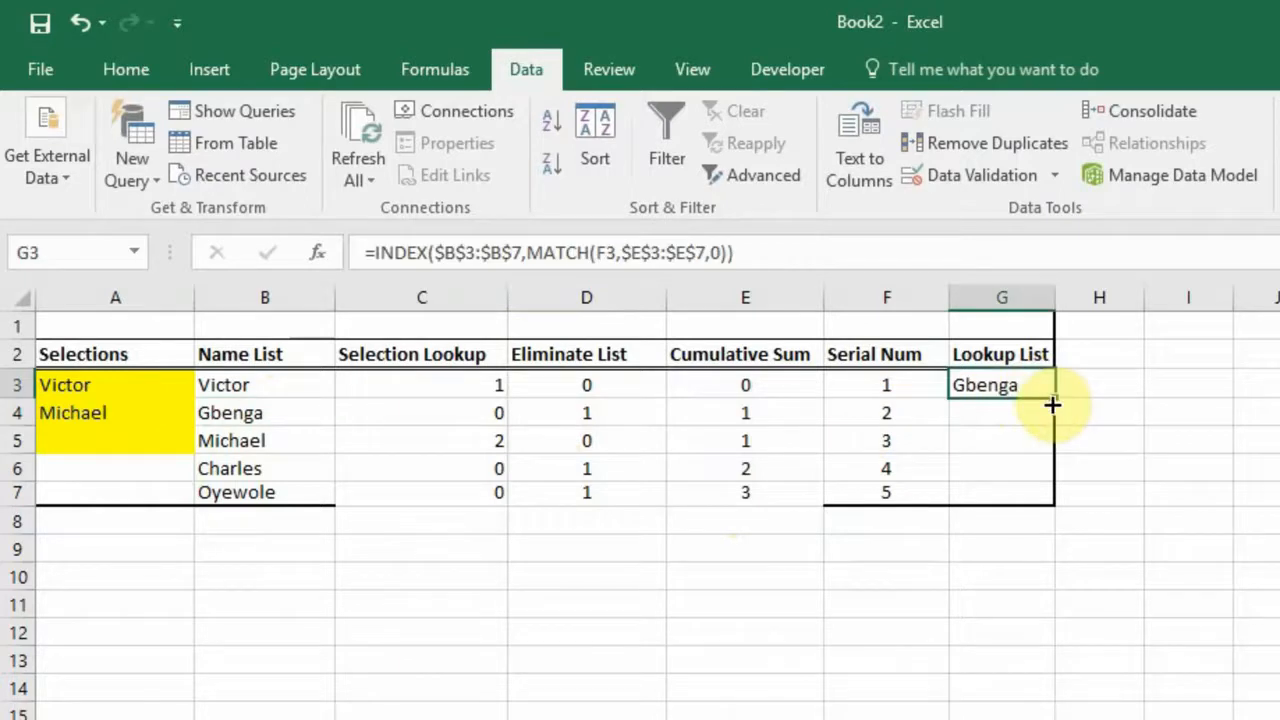
drag(1050, 400, 990, 505)
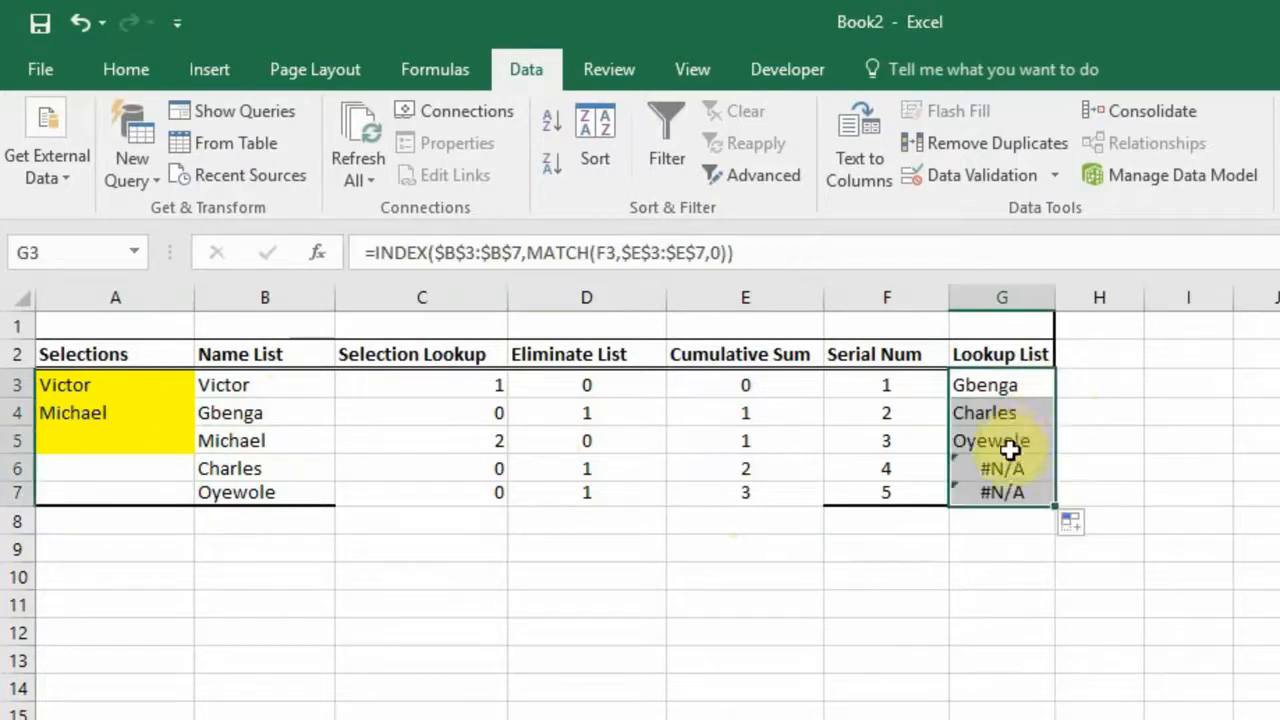
click(975, 468)
click(974, 578)
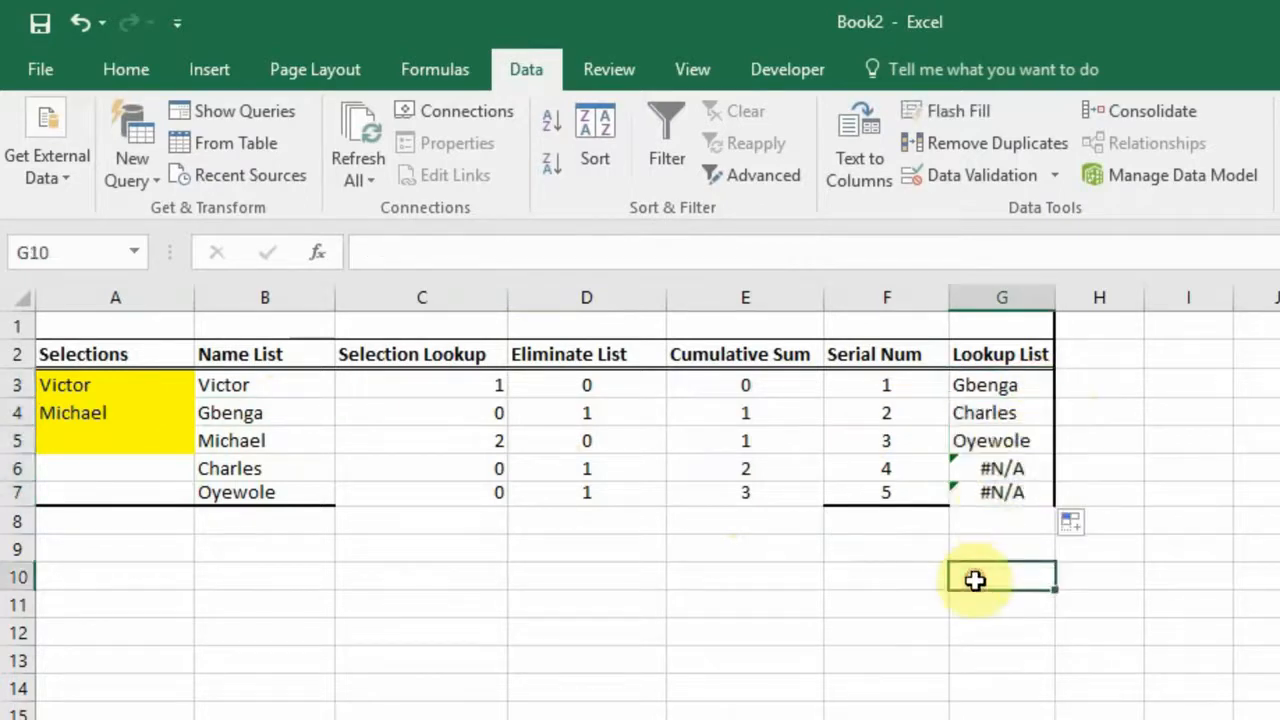
click(1003, 385)
drag(1003, 385, 1004, 462)
click(992, 472)
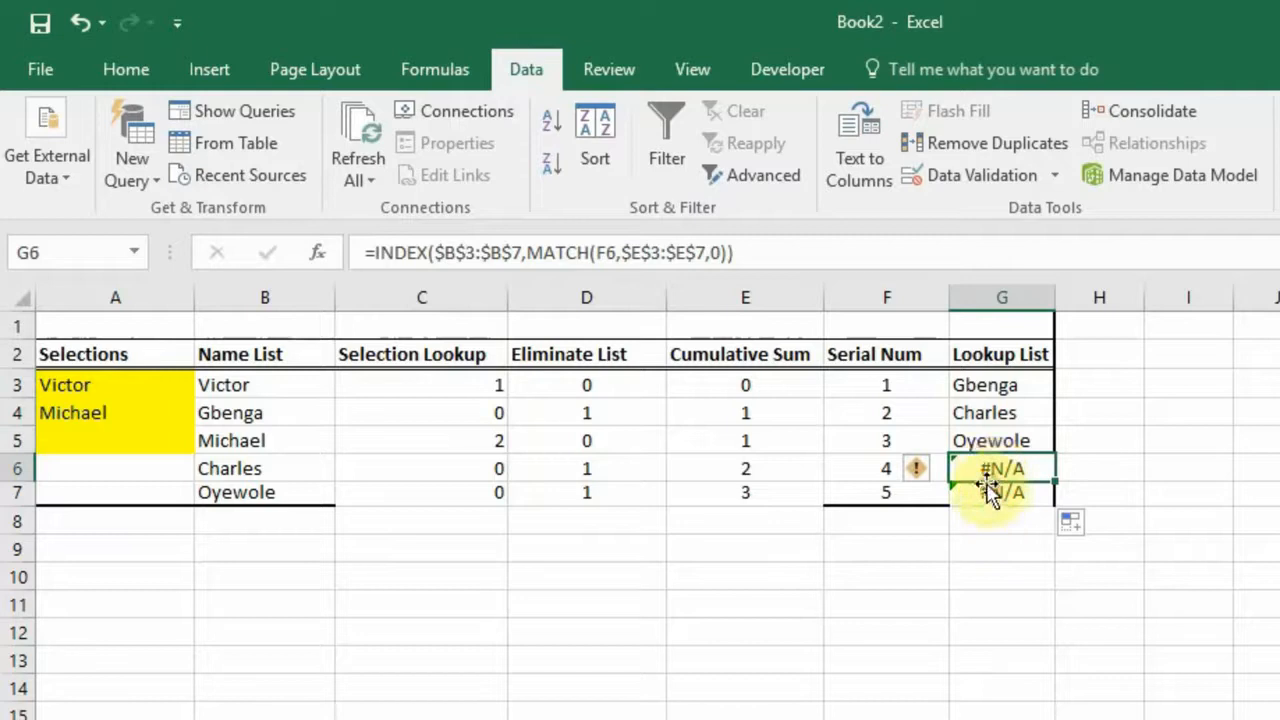
Step: Wrap the formula in G3 in IFERROR with an empty string "" as the value if error
click(989, 383)
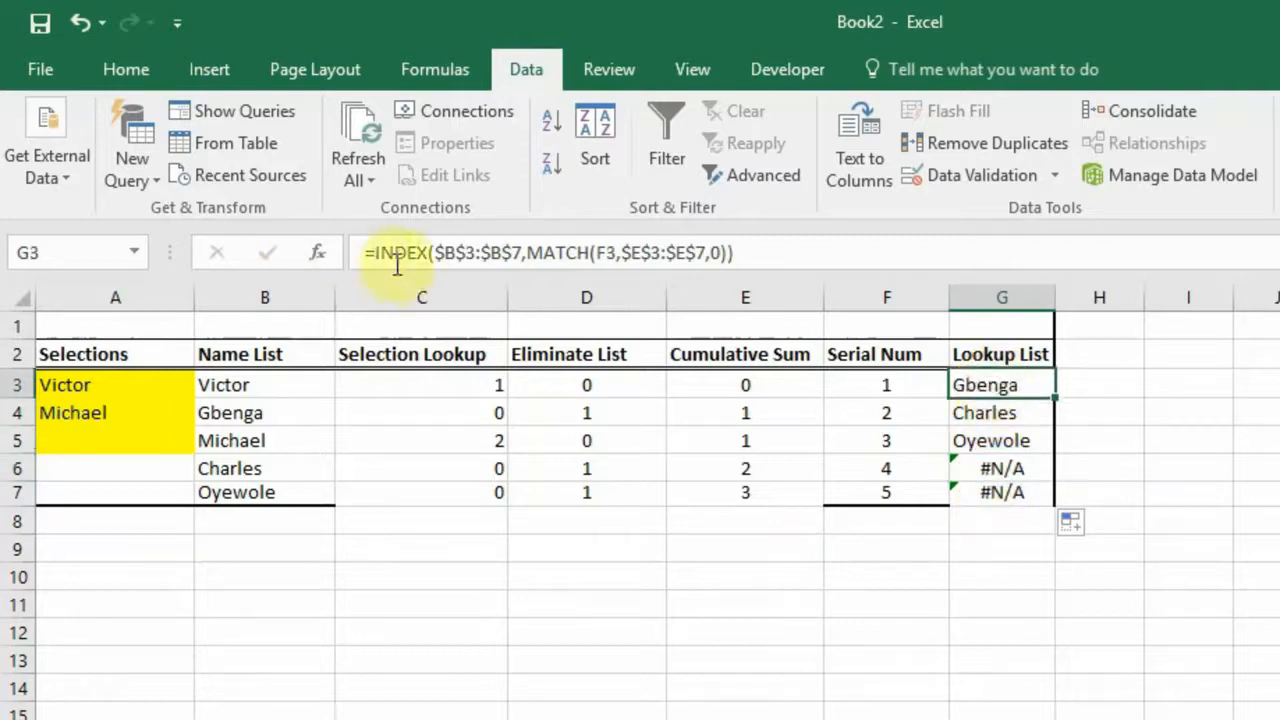
click(368, 252)
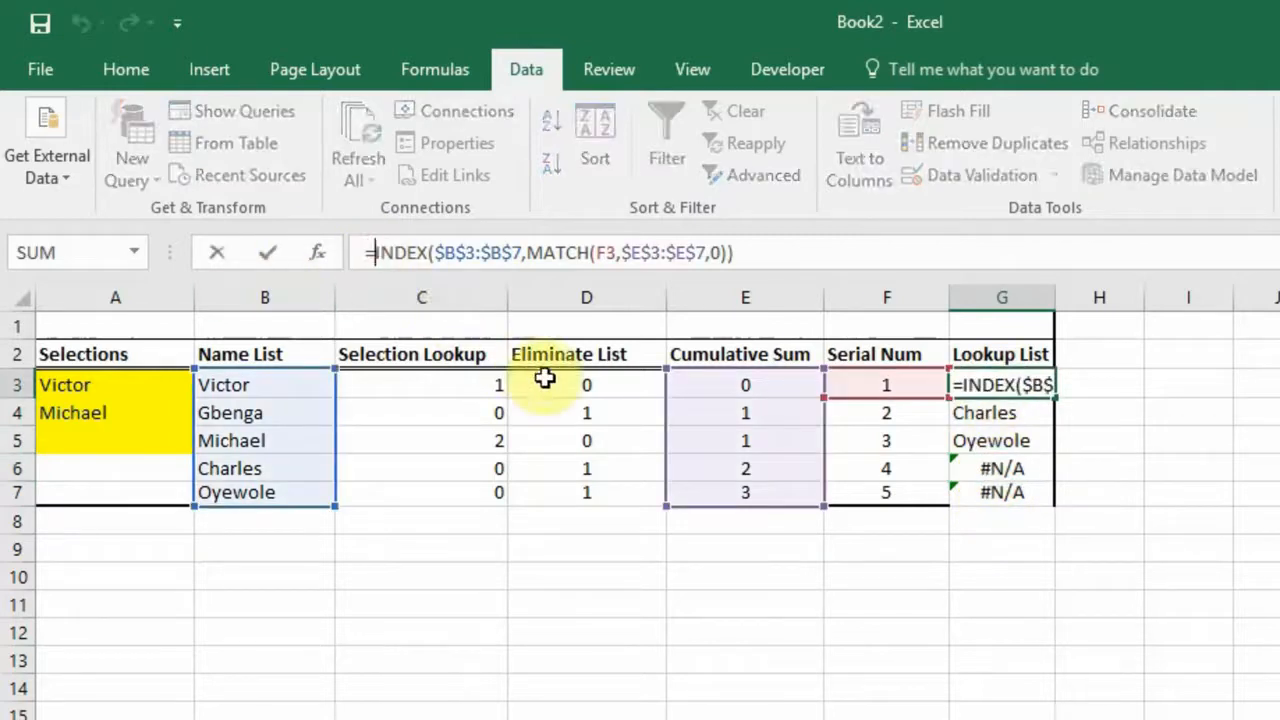
text(if)
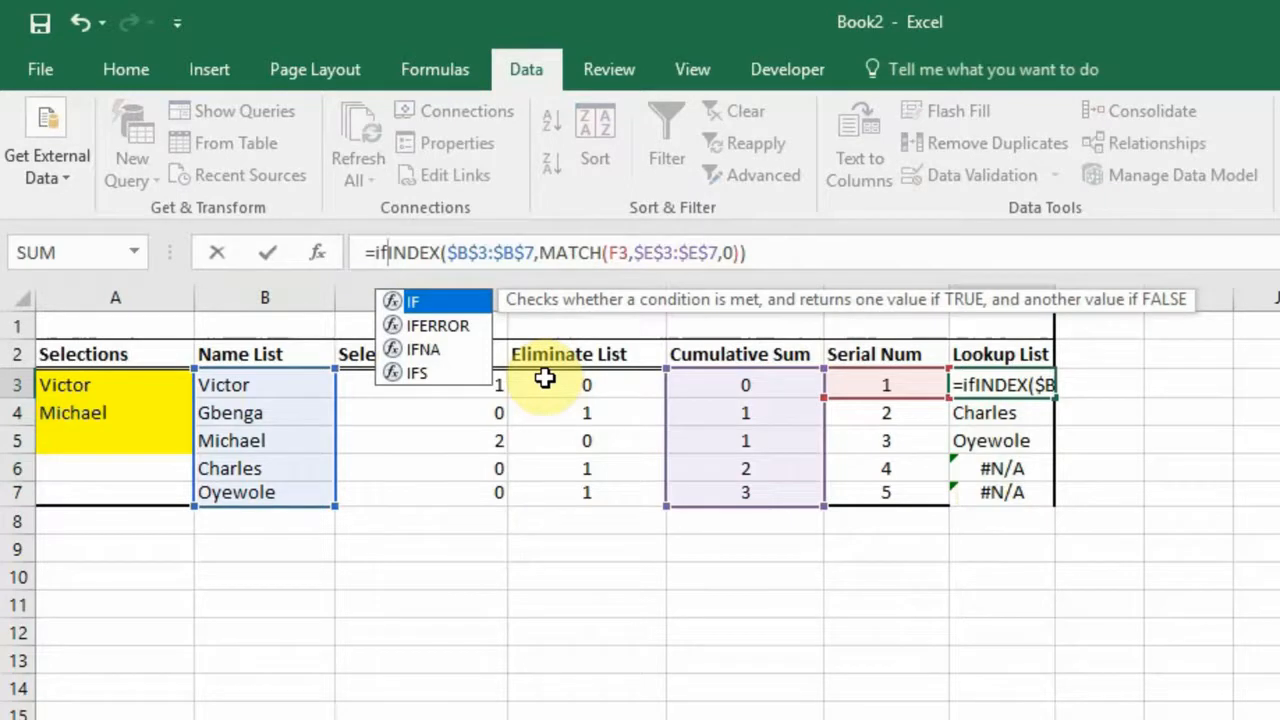
text(error)
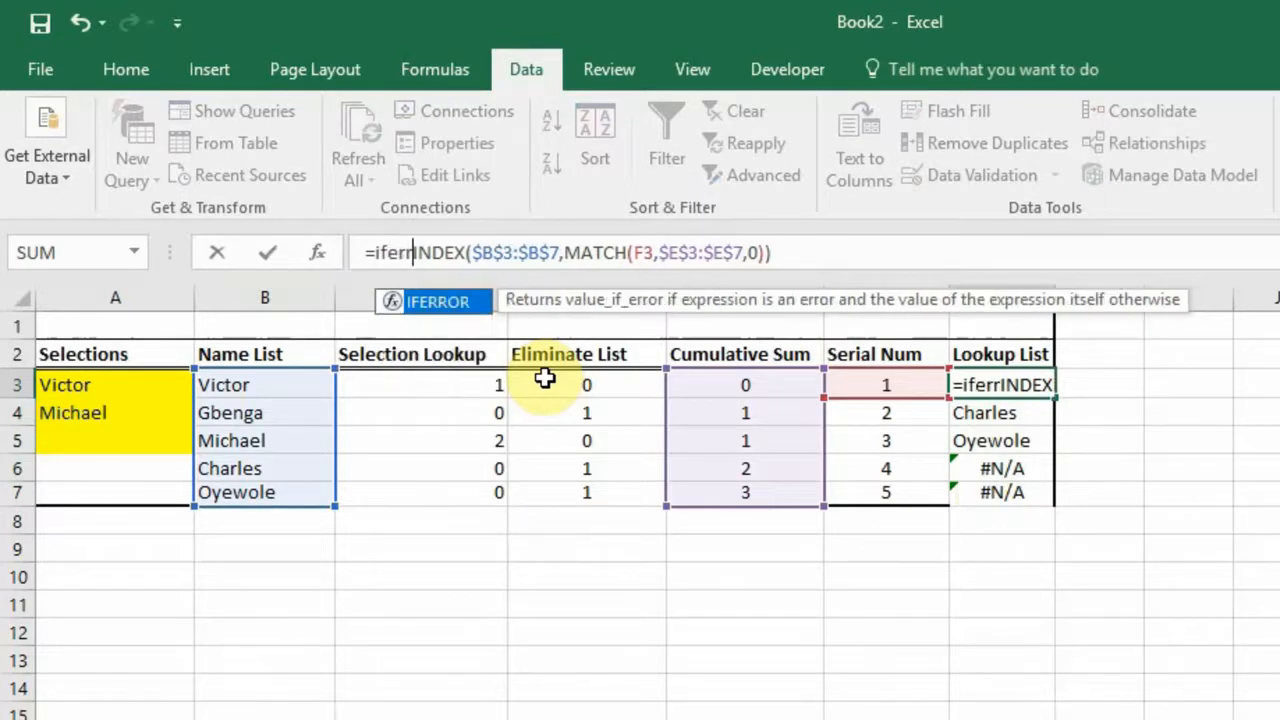
text(()
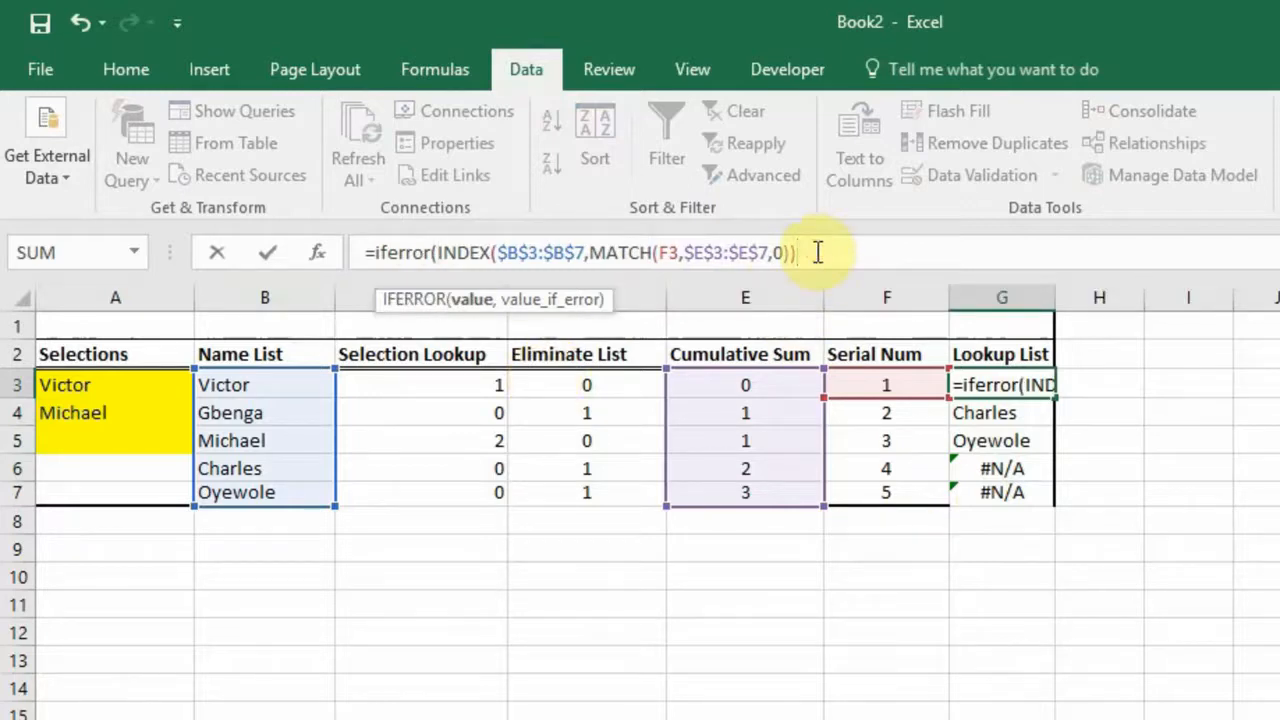
text(,)
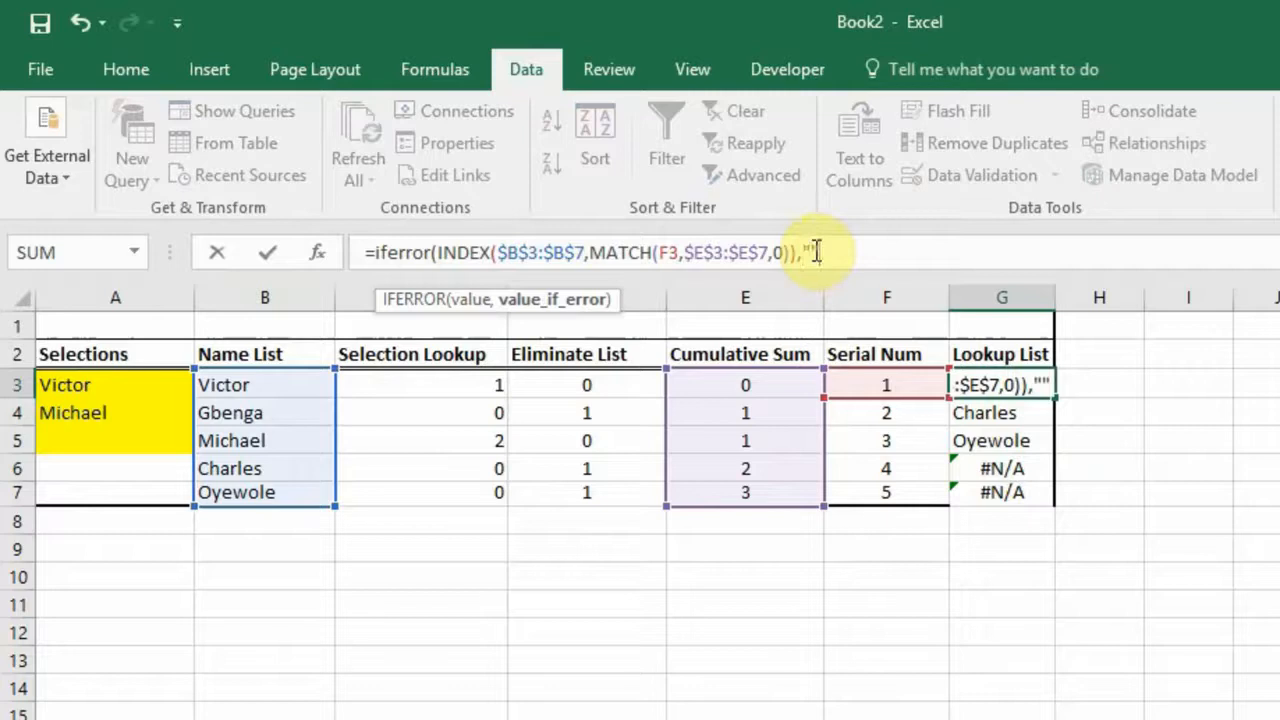
text(""))
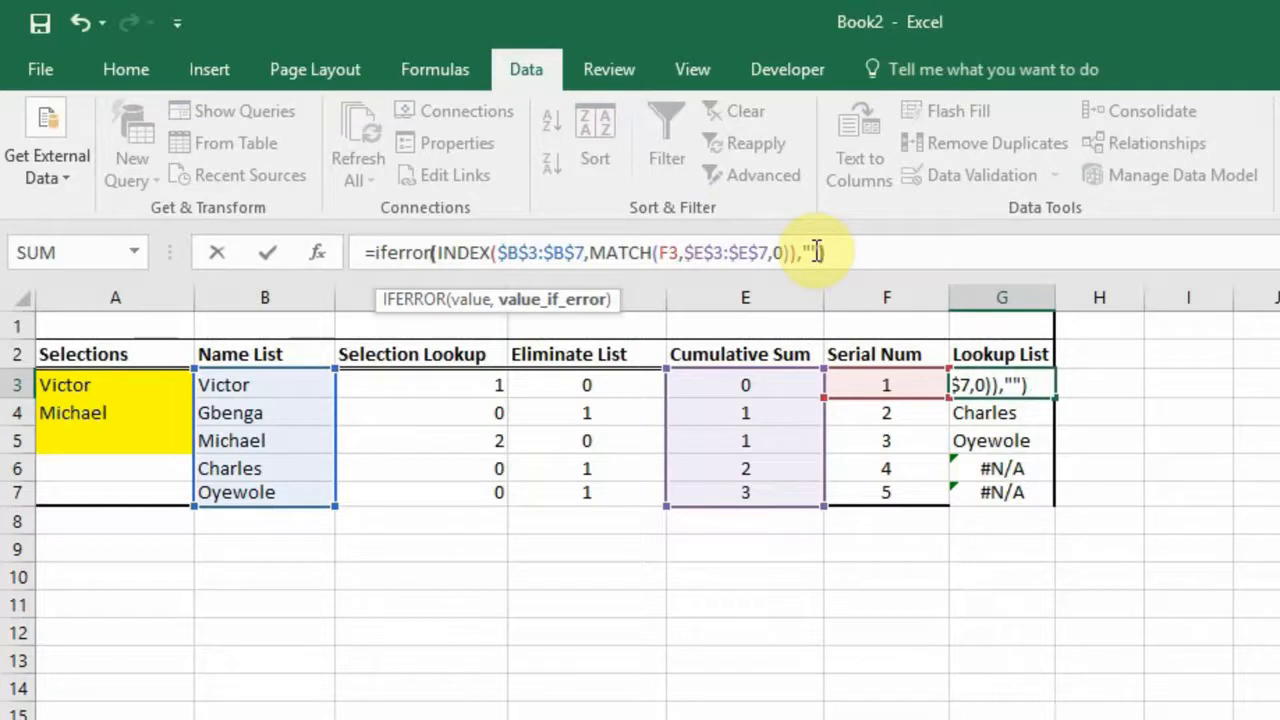
key(Return)
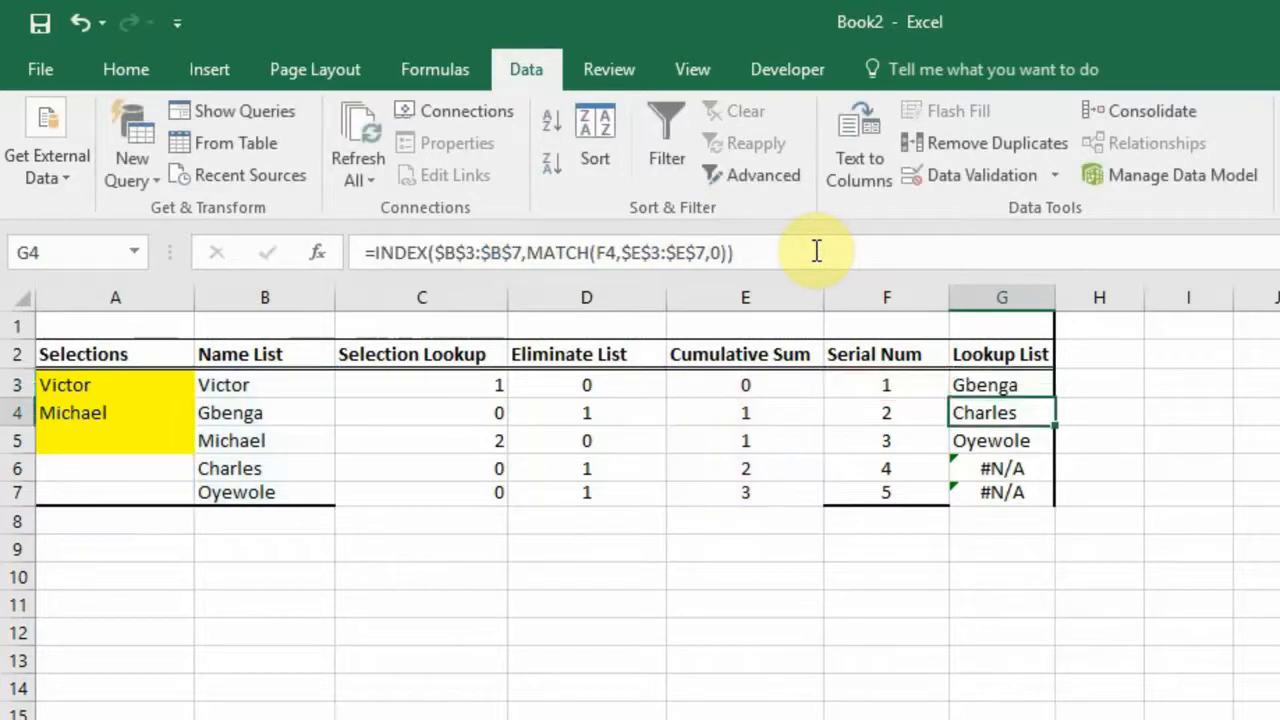
Step: Fill the IFERROR formula from G3 down through G7 in the Lookup List column
key(Up)
key(shift+Down)
key(shift+Down)
key(shift+Down)
key(shift+Down)
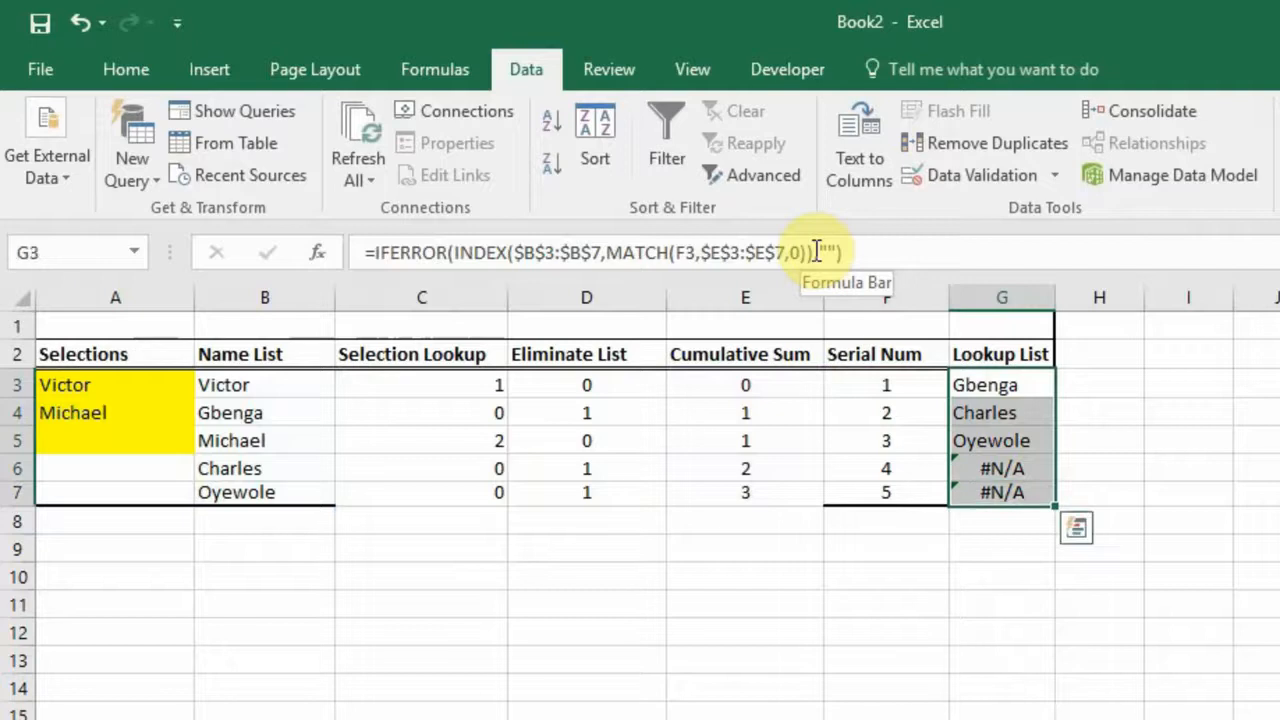
key(ctrl+d)
click(848, 412)
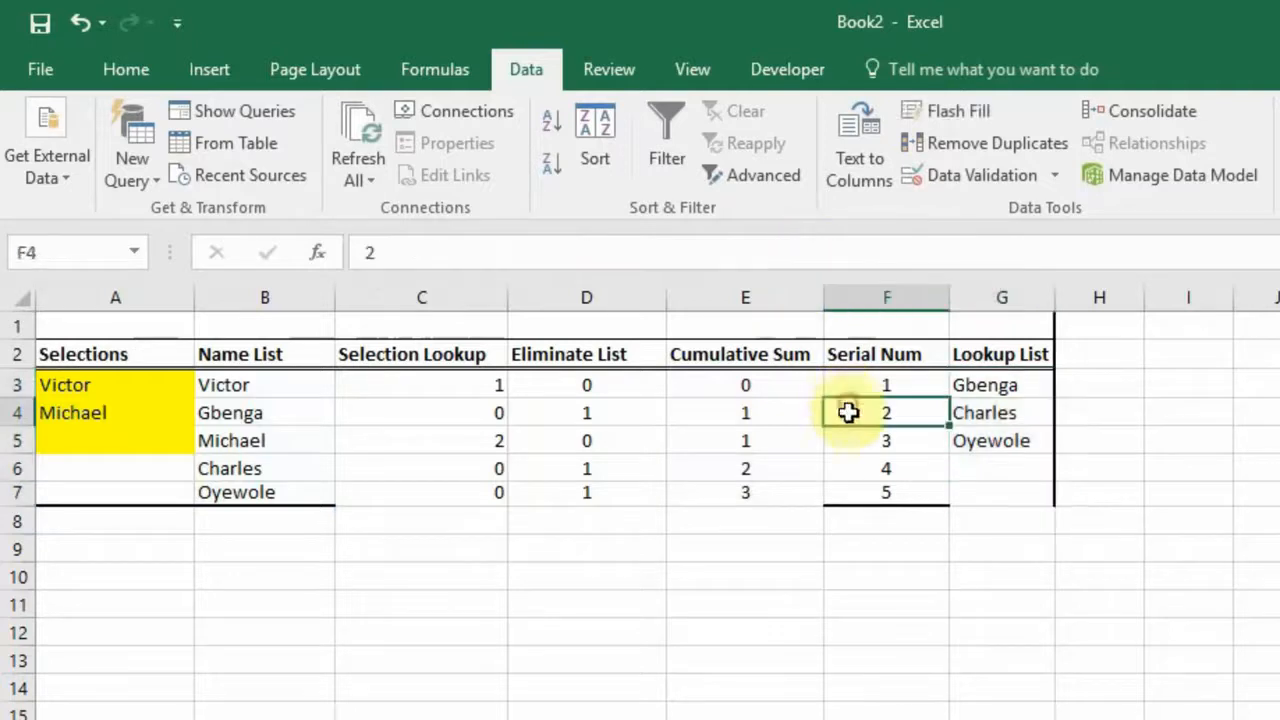
click(594, 551)
Step: Enter the name from cell B6 of the Name List as the third selection in cell A5
click(88, 390)
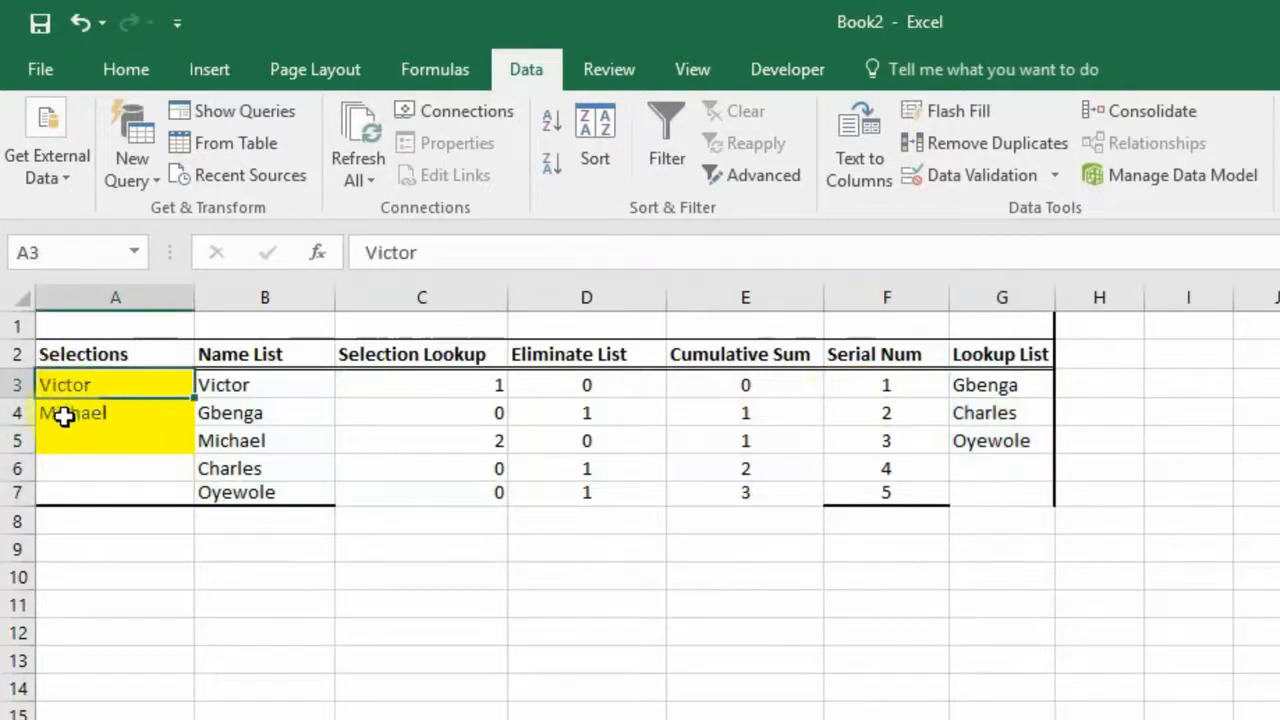
click(63, 440)
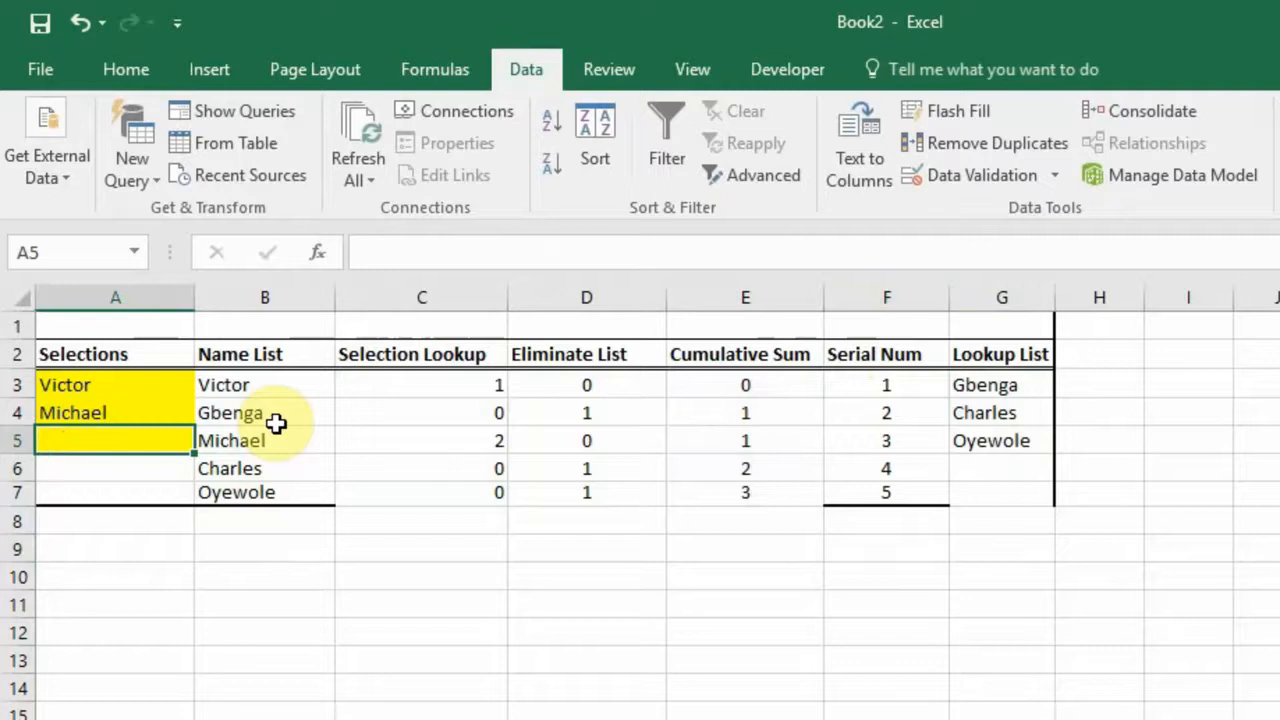
text(C)
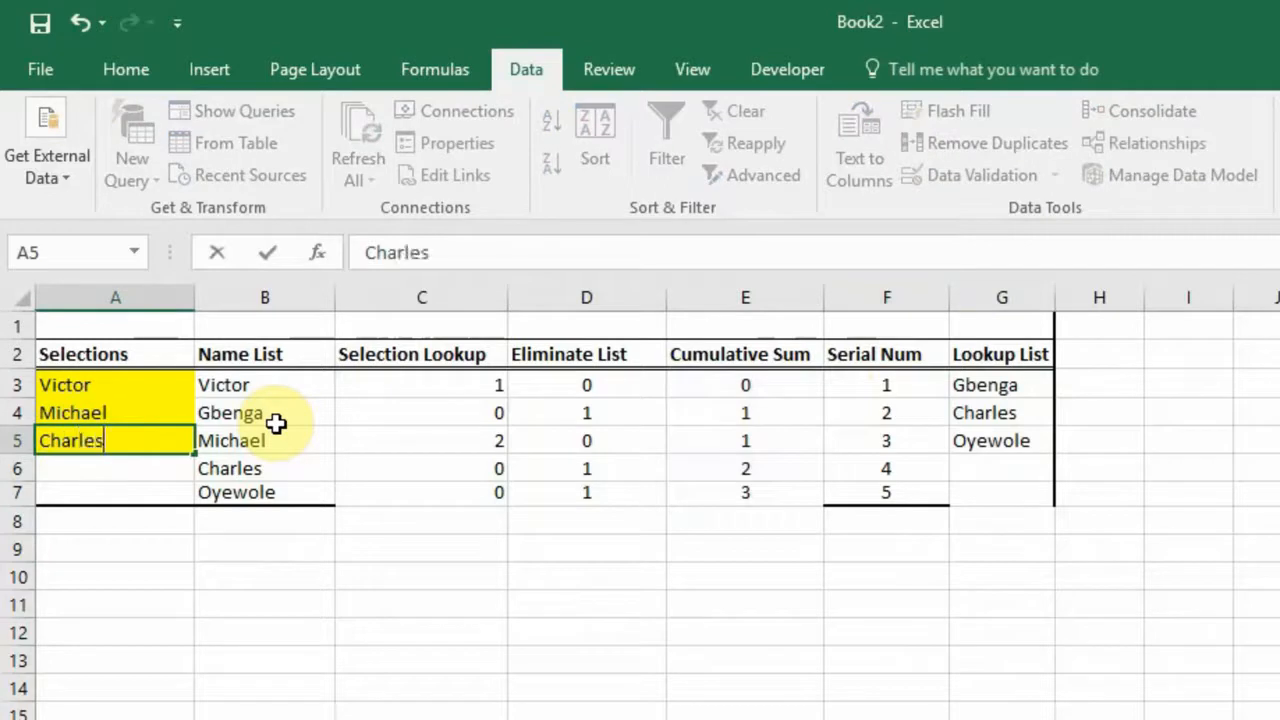
text(harles)
key(Return)
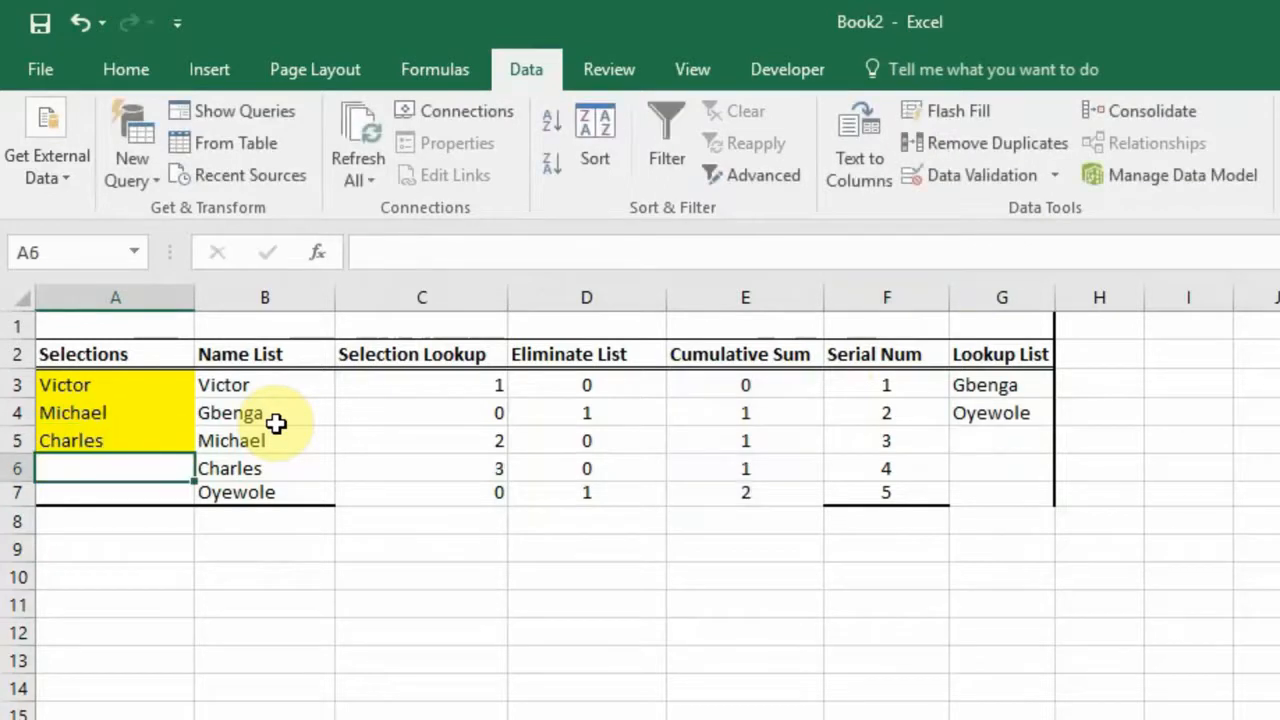
Step: Compare the names entered in A3:A5 with the remaining names in G3:G4 of the Lookup List
drag(986, 386, 991, 419)
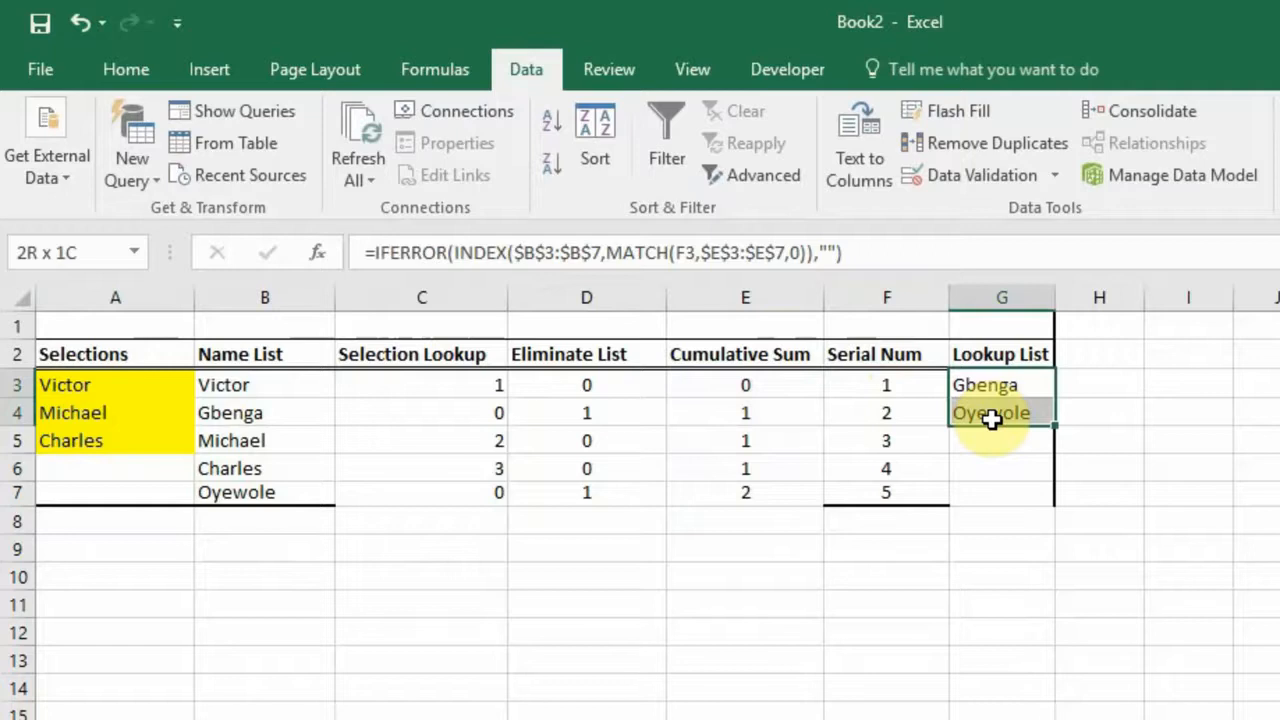
drag(117, 400, 120, 449)
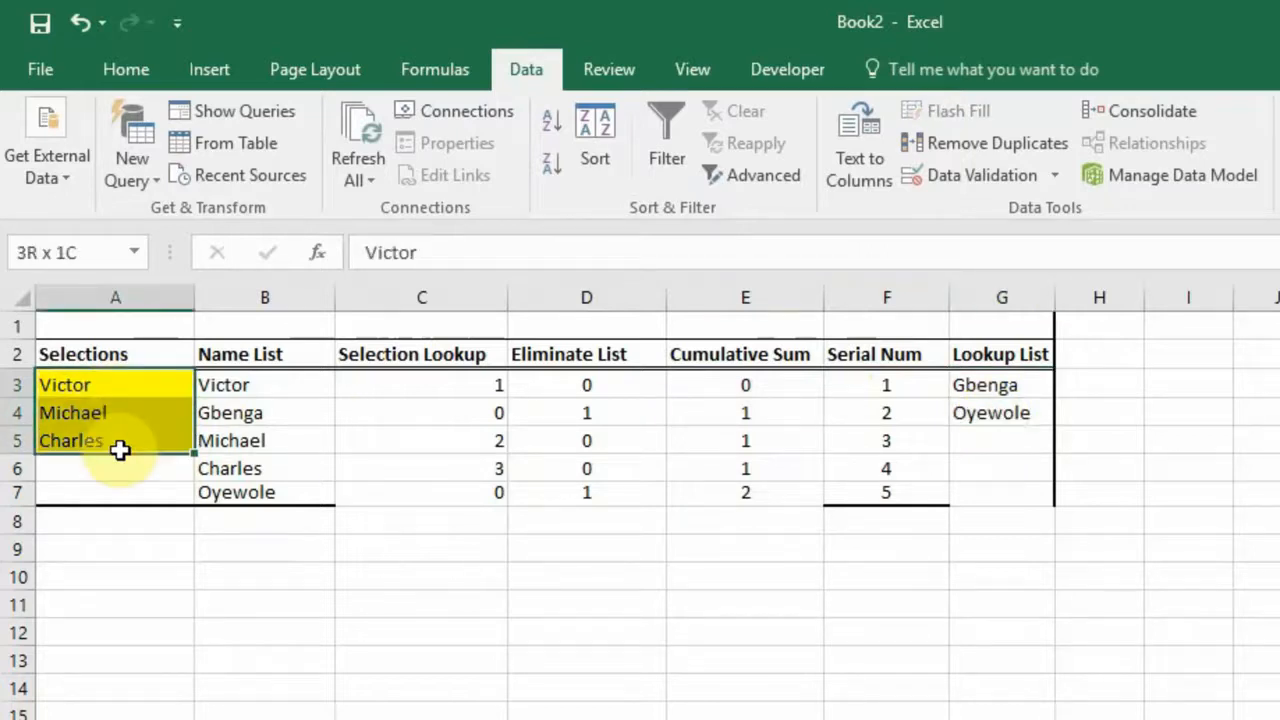
click(106, 443)
click(106, 417)
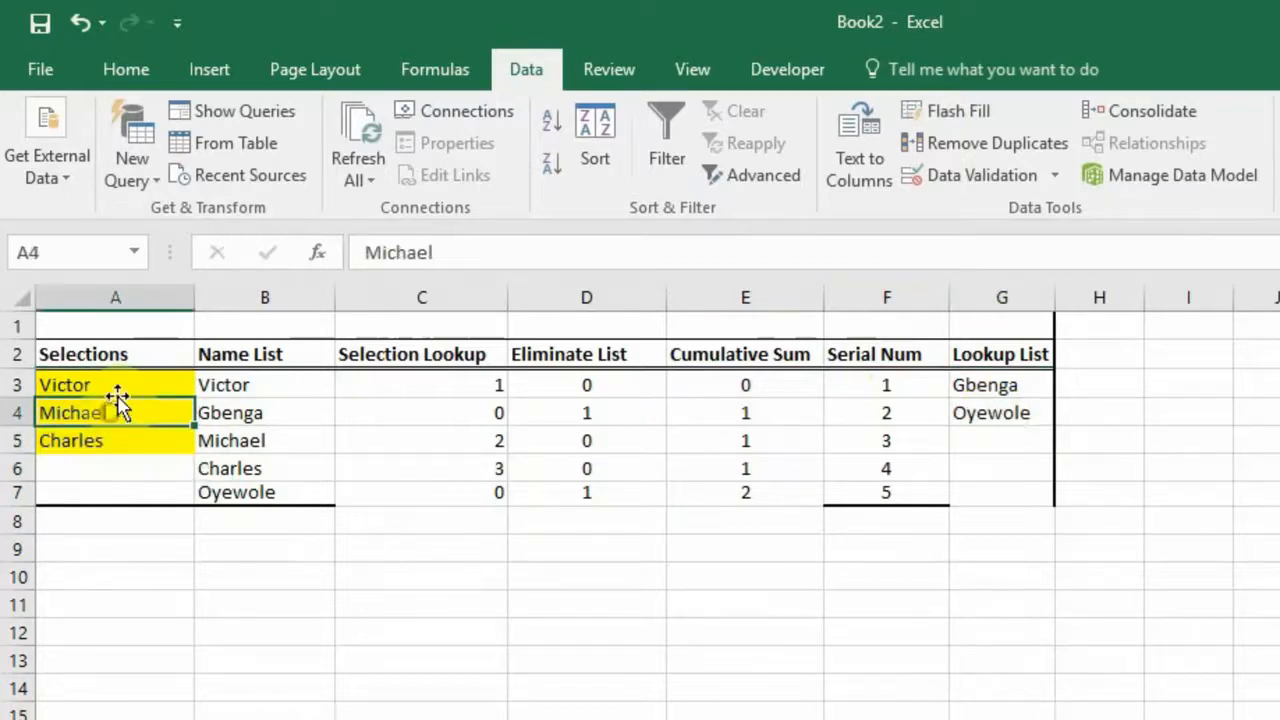
click(122, 388)
click(1000, 388)
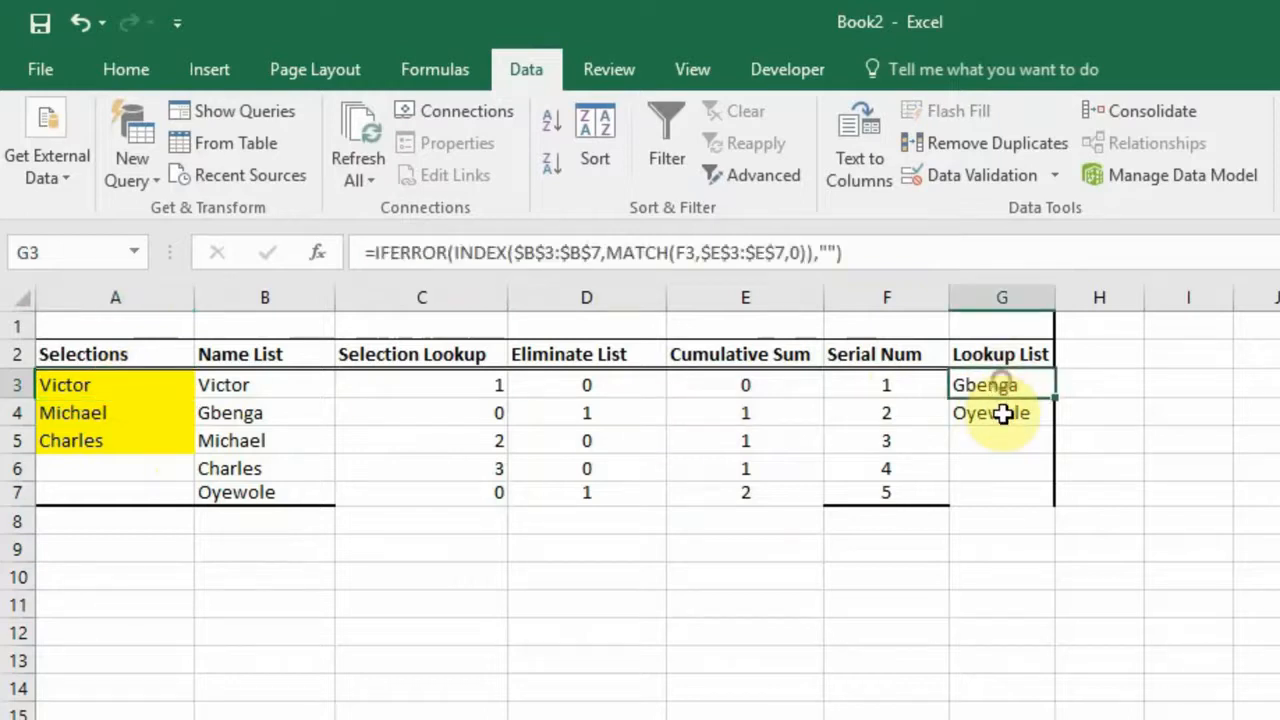
click(1003, 414)
Step: Clear the three names from the Selections cells A3:A5
click(126, 418)
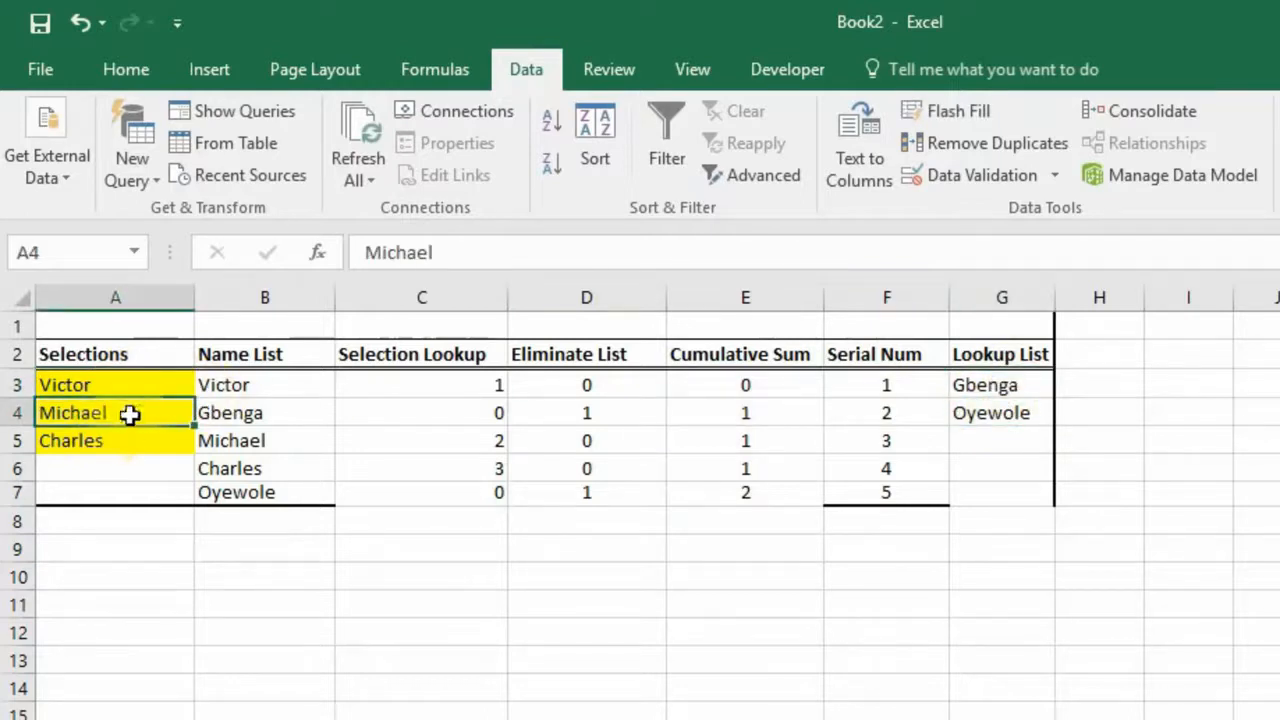
key(Up)
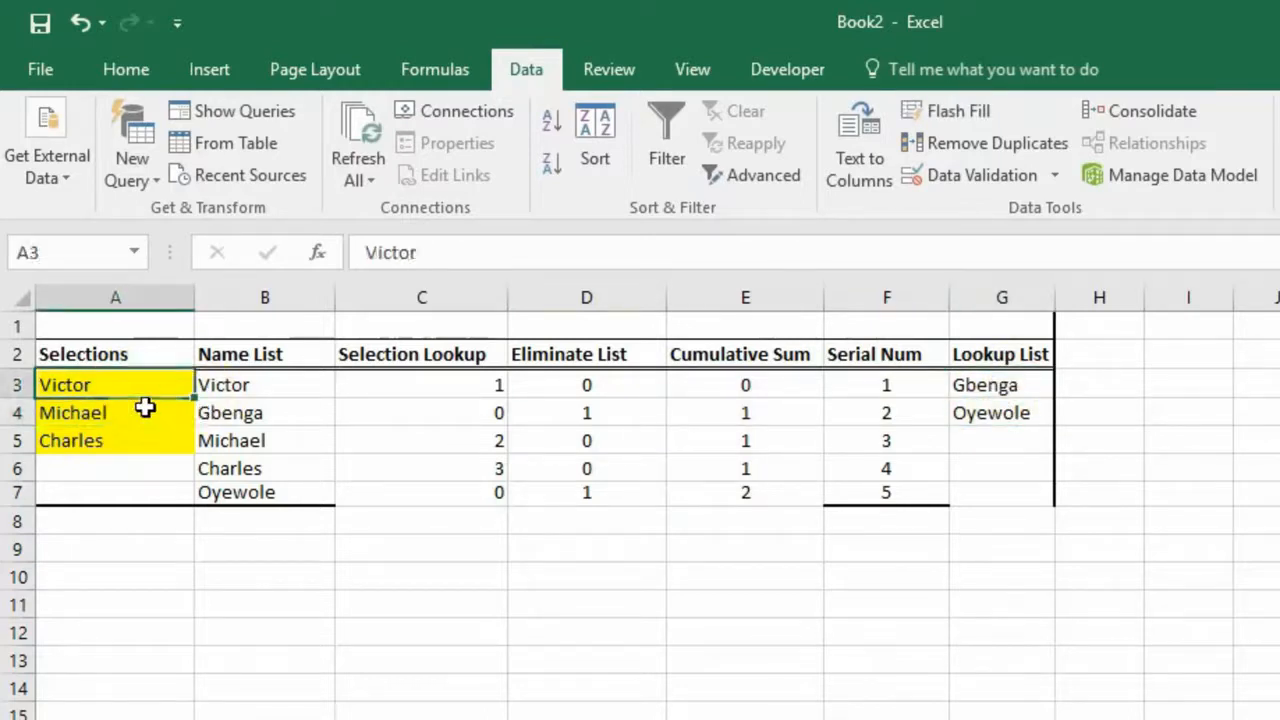
key(shift+Down)
key(shift+Down)
key(Delete)
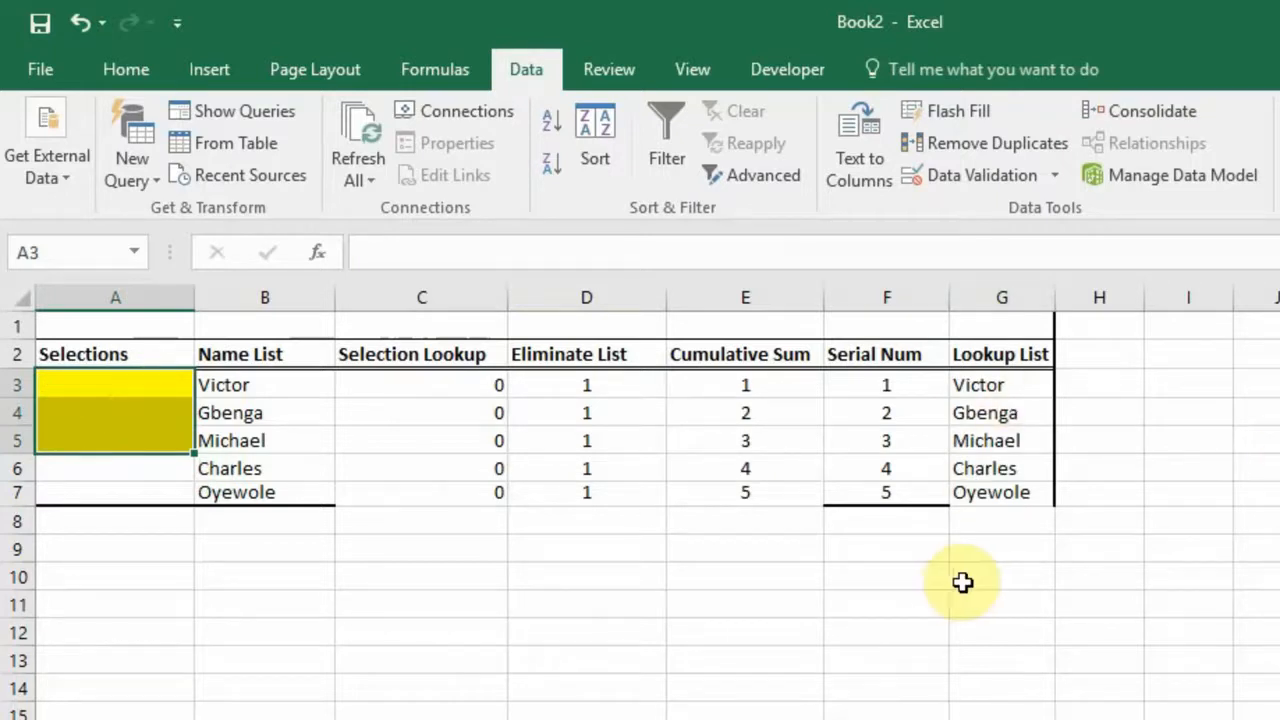
Step: Apply thick outside borders around the whole table range A1:G7
click(41, 326)
drag(230, 345, 1007, 492)
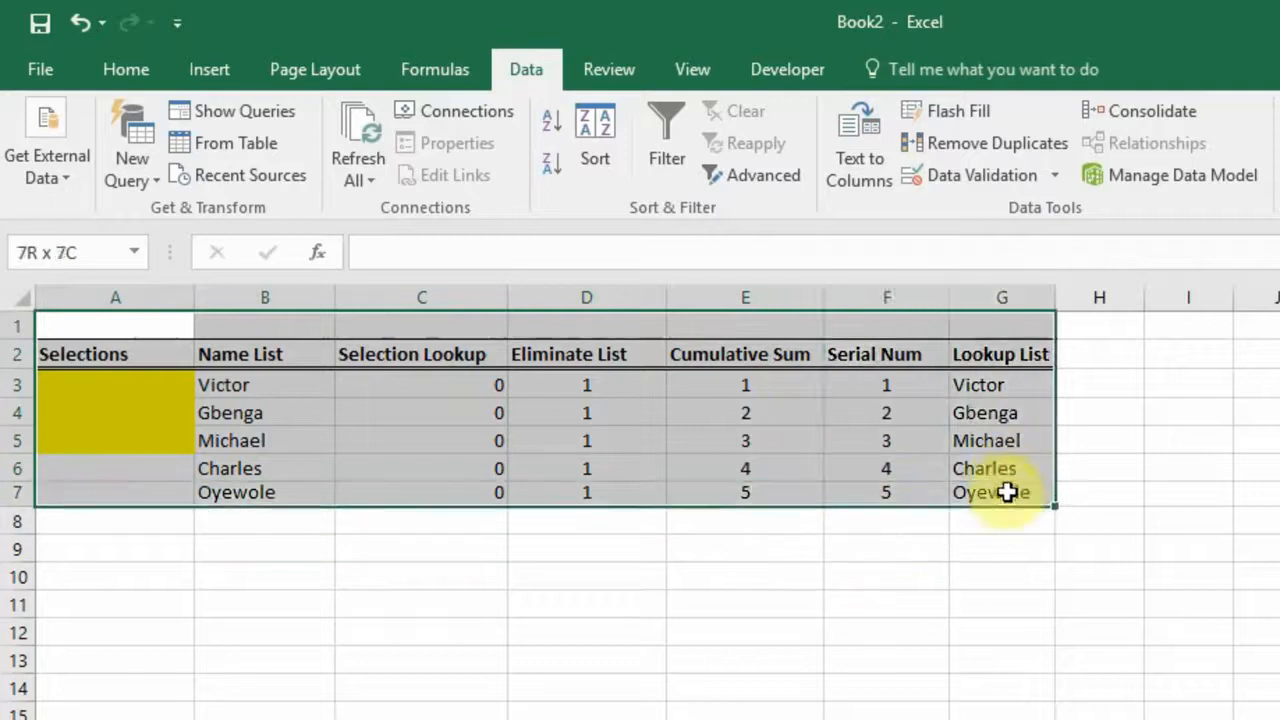
click(120, 67)
click(285, 164)
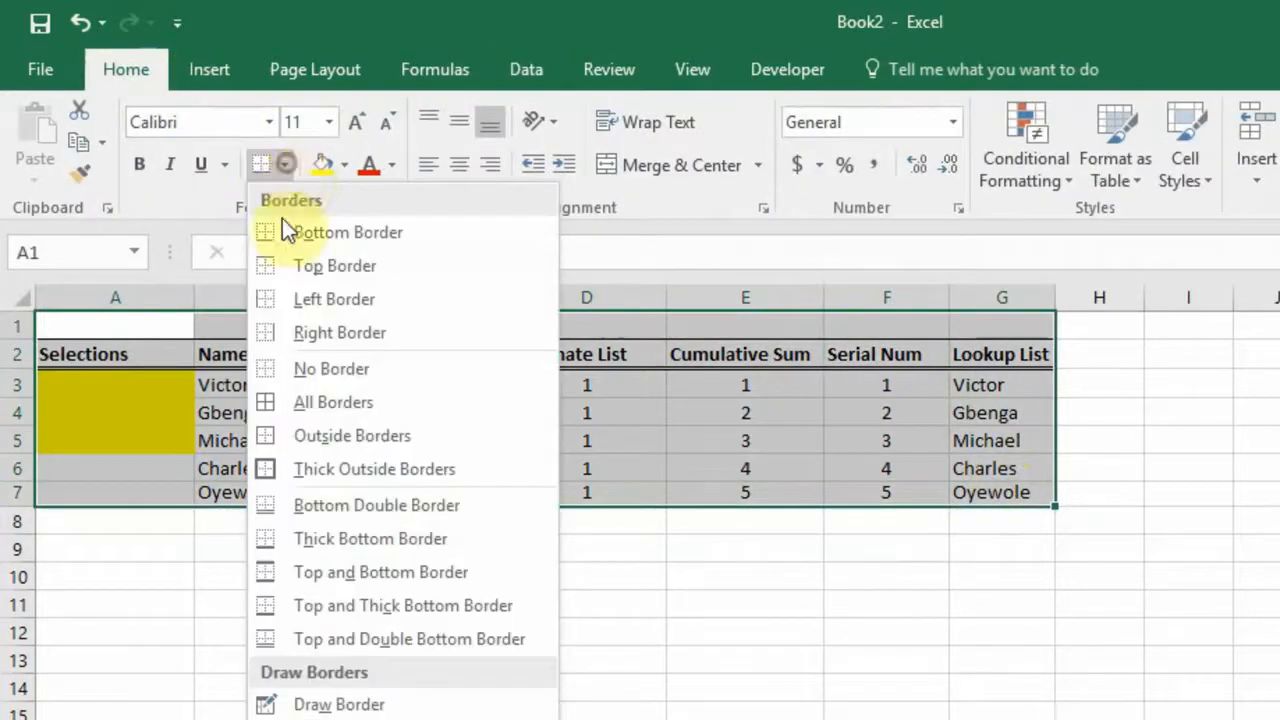
click(286, 471)
click(331, 563)
click(308, 635)
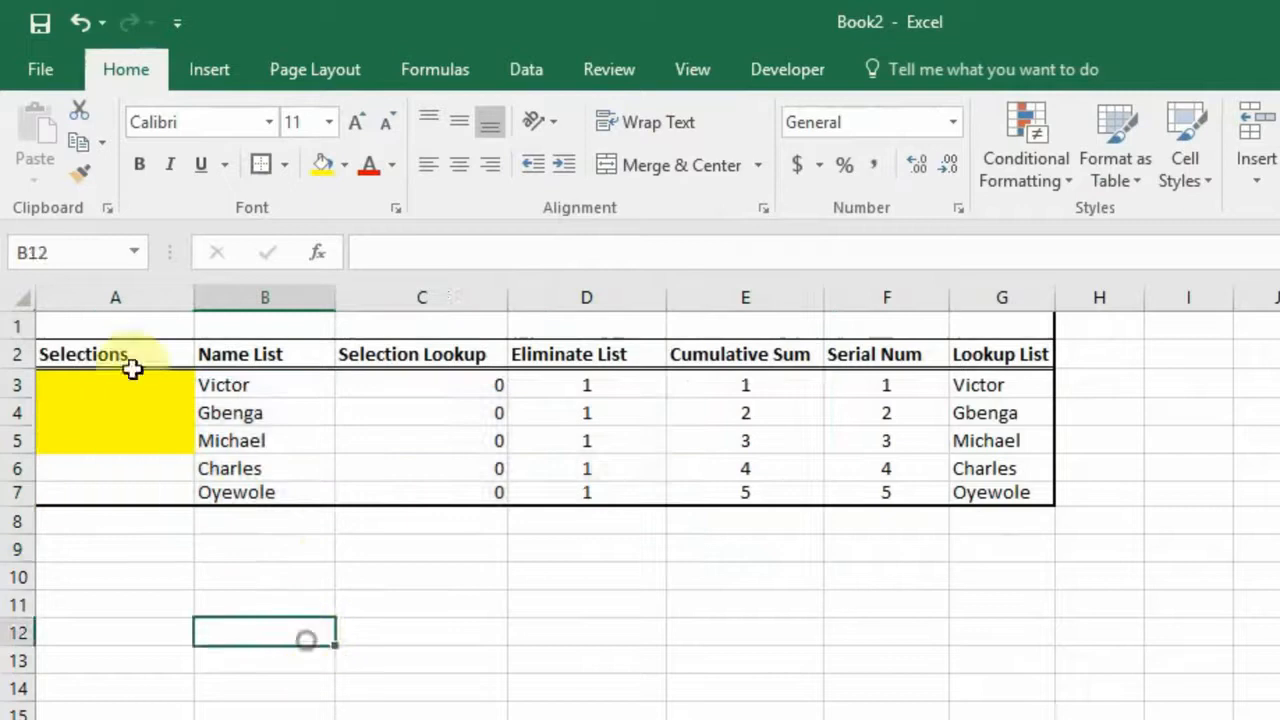
Step: Restrict the Selections cells A3:A5 with data validation that allows a List from the source =$G$3:$G$7
click(157, 406)
click(149, 380)
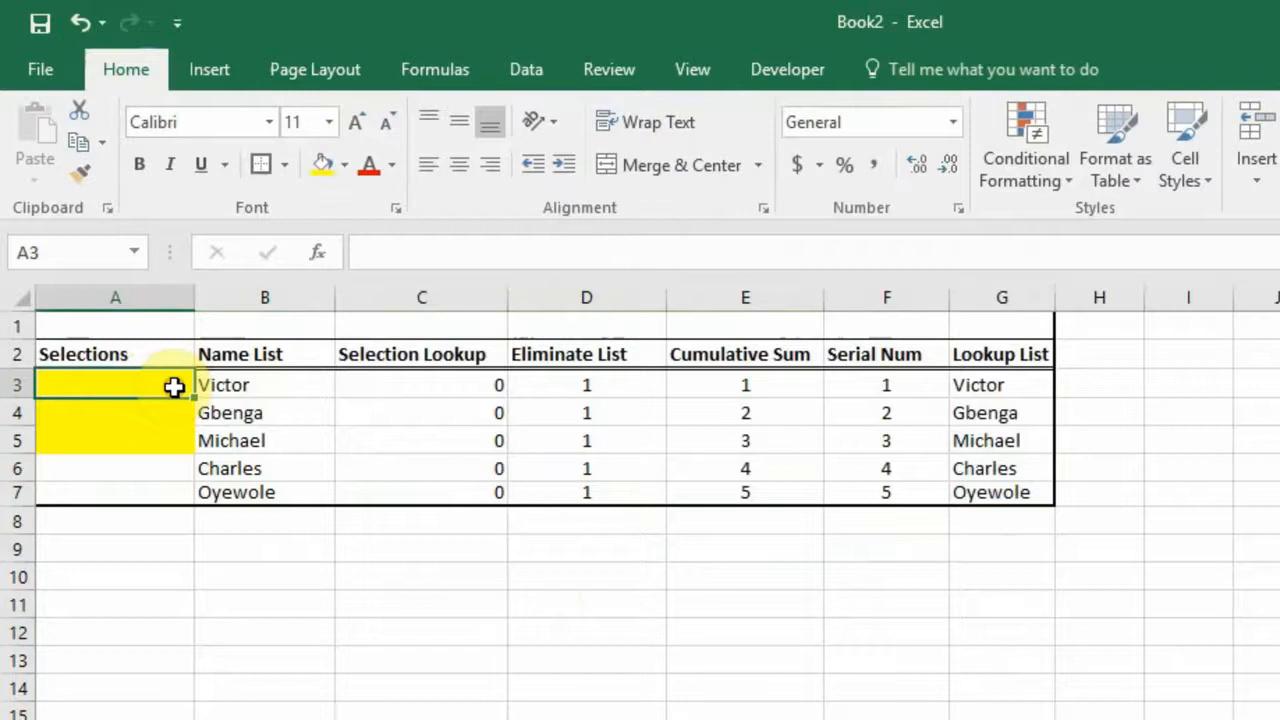
drag(154, 383, 156, 435)
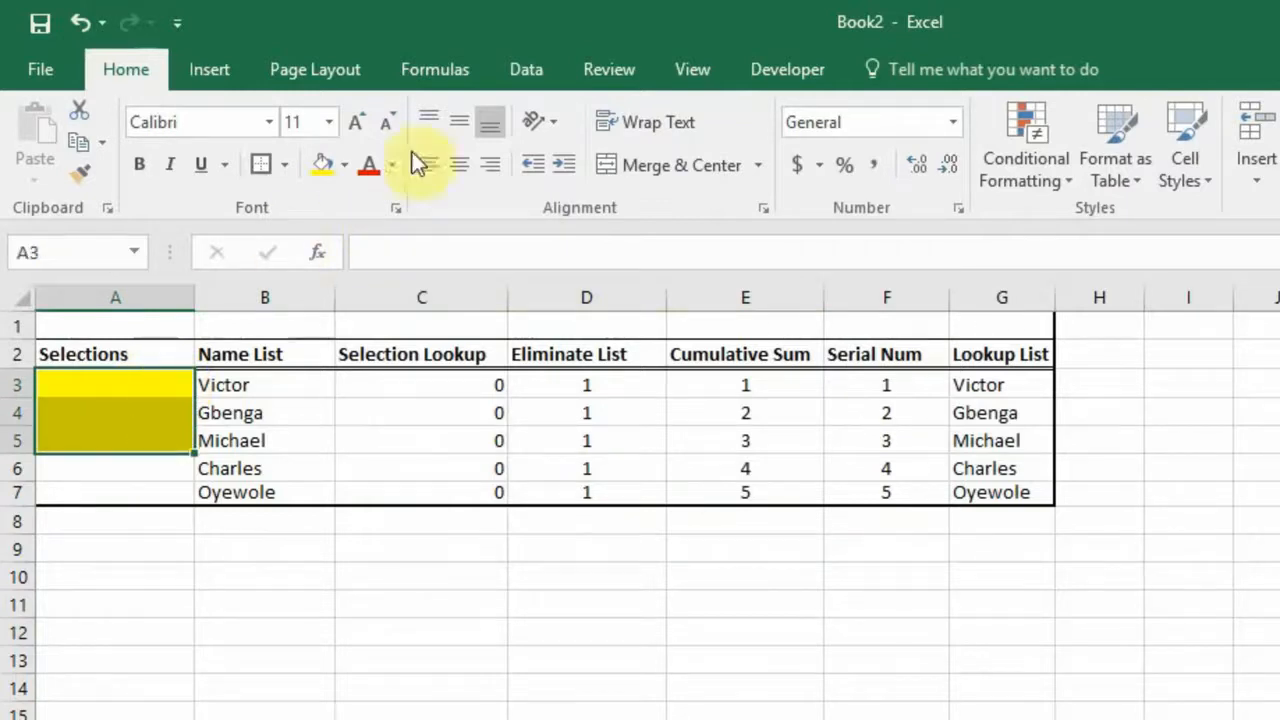
click(520, 69)
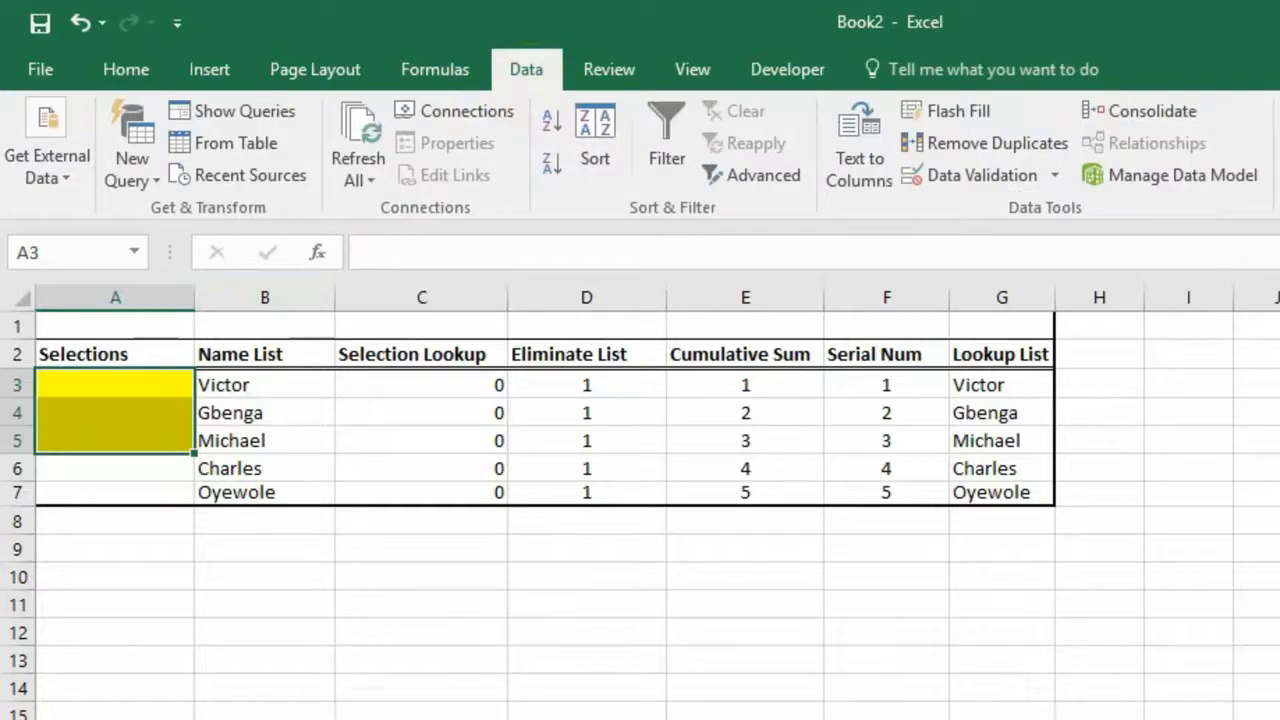
click(985, 177)
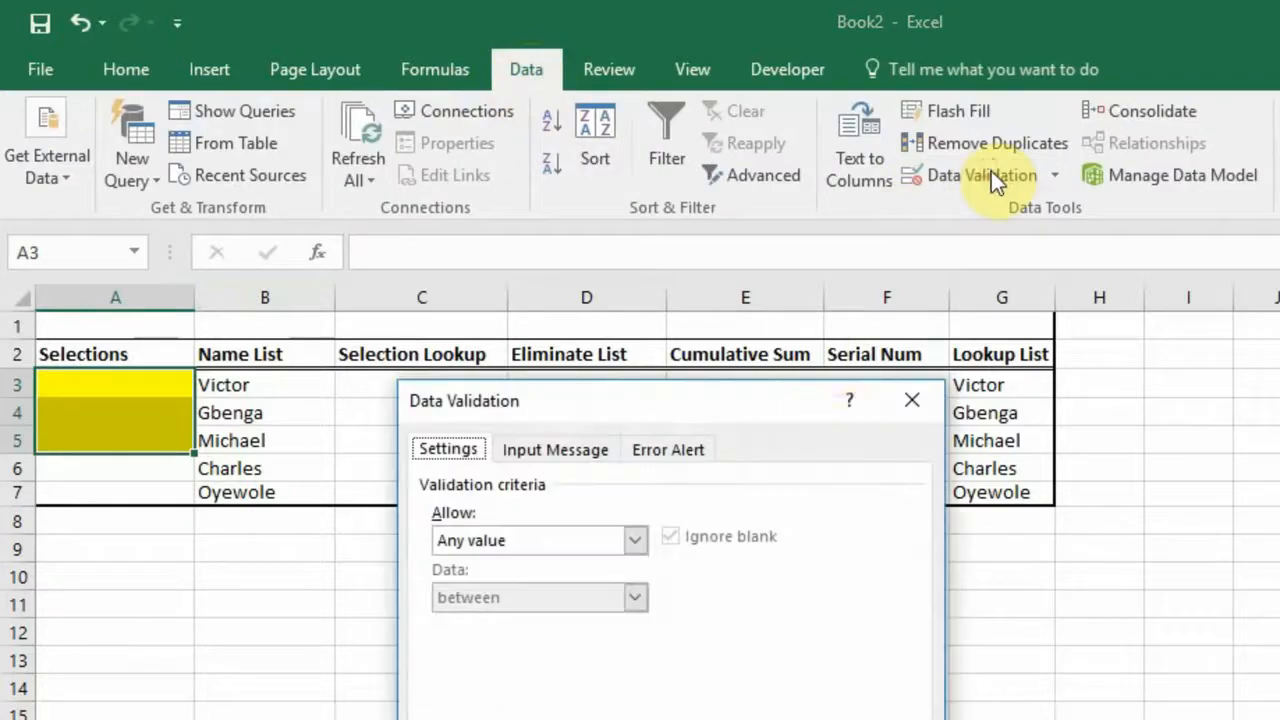
click(638, 540)
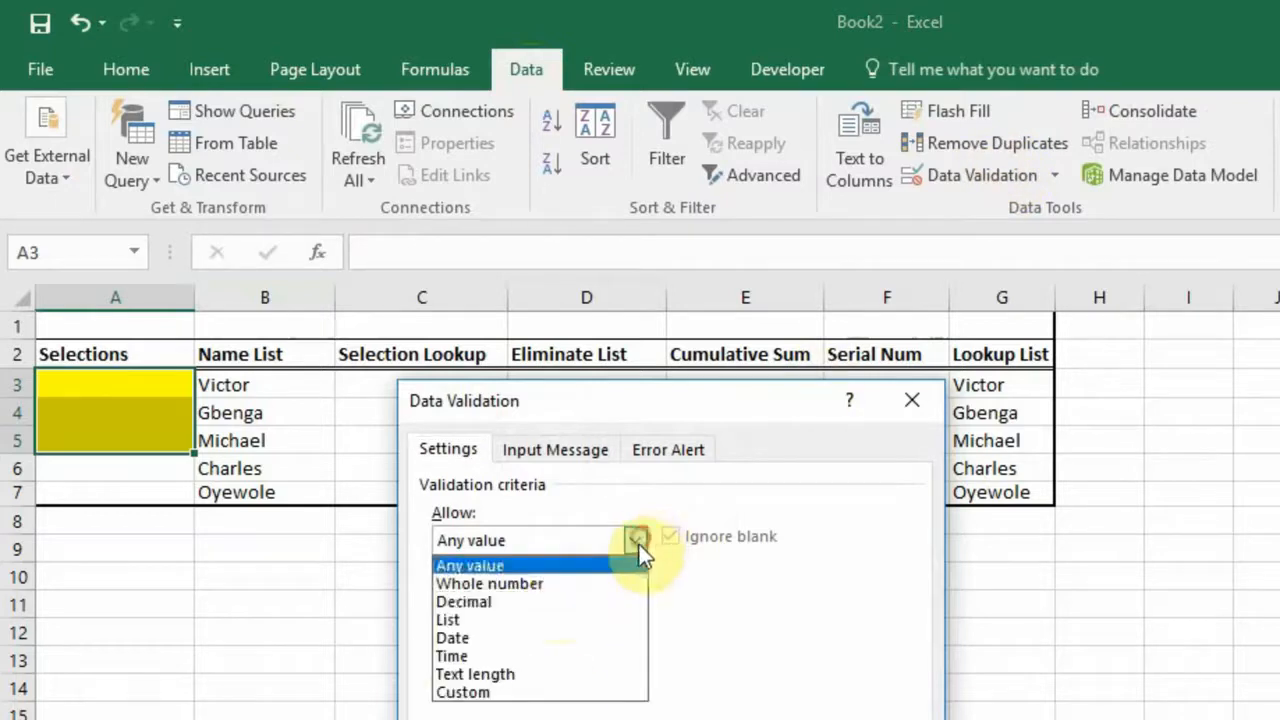
click(548, 620)
click(534, 652)
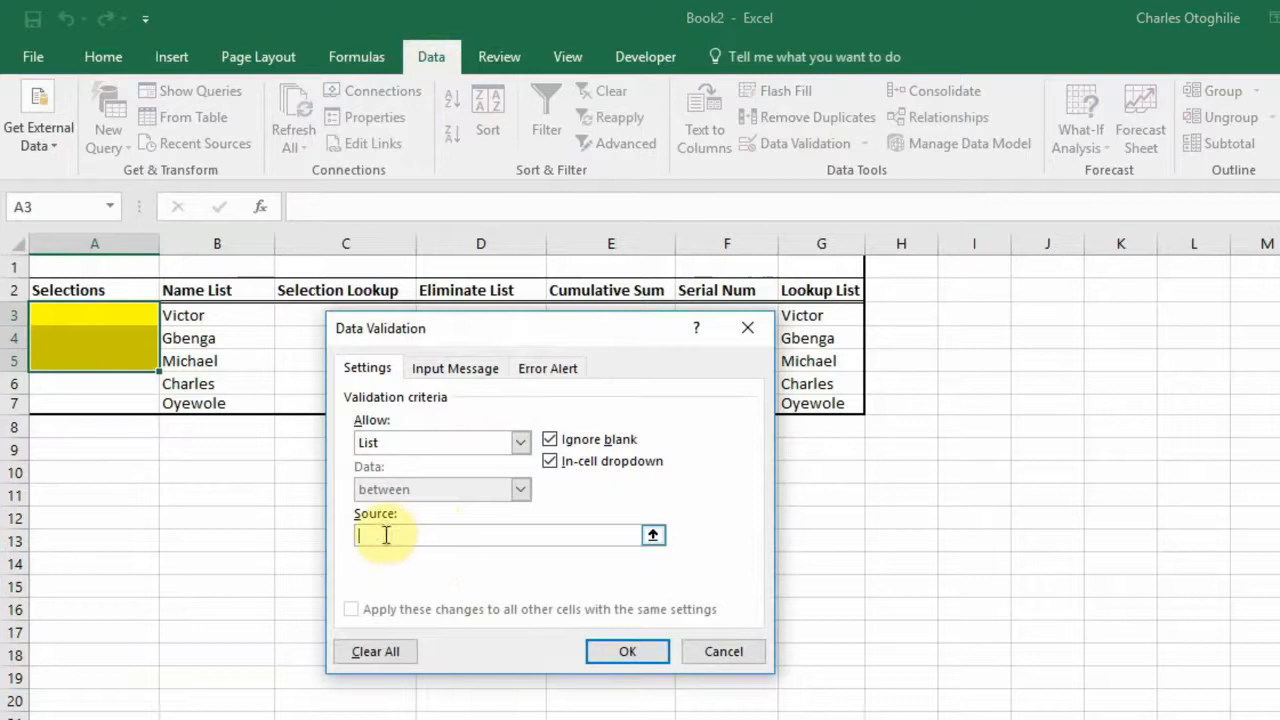
click(825, 312)
drag(825, 312, 825, 411)
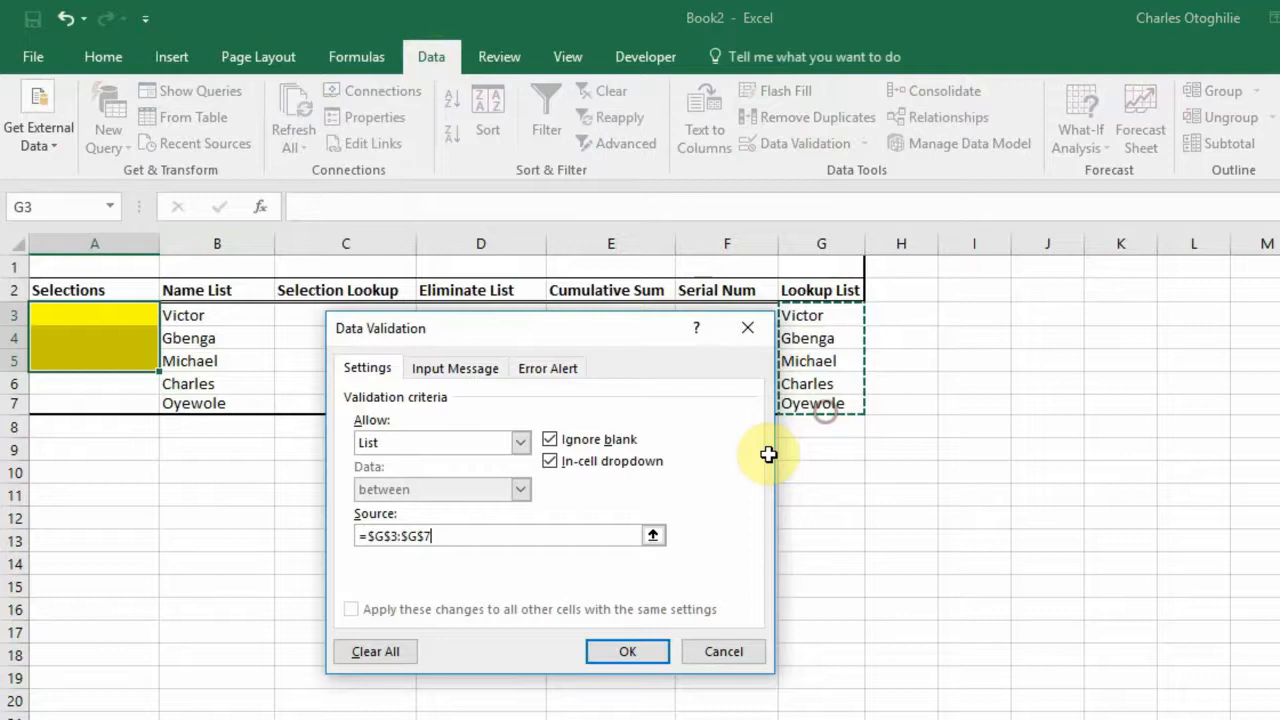
click(627, 652)
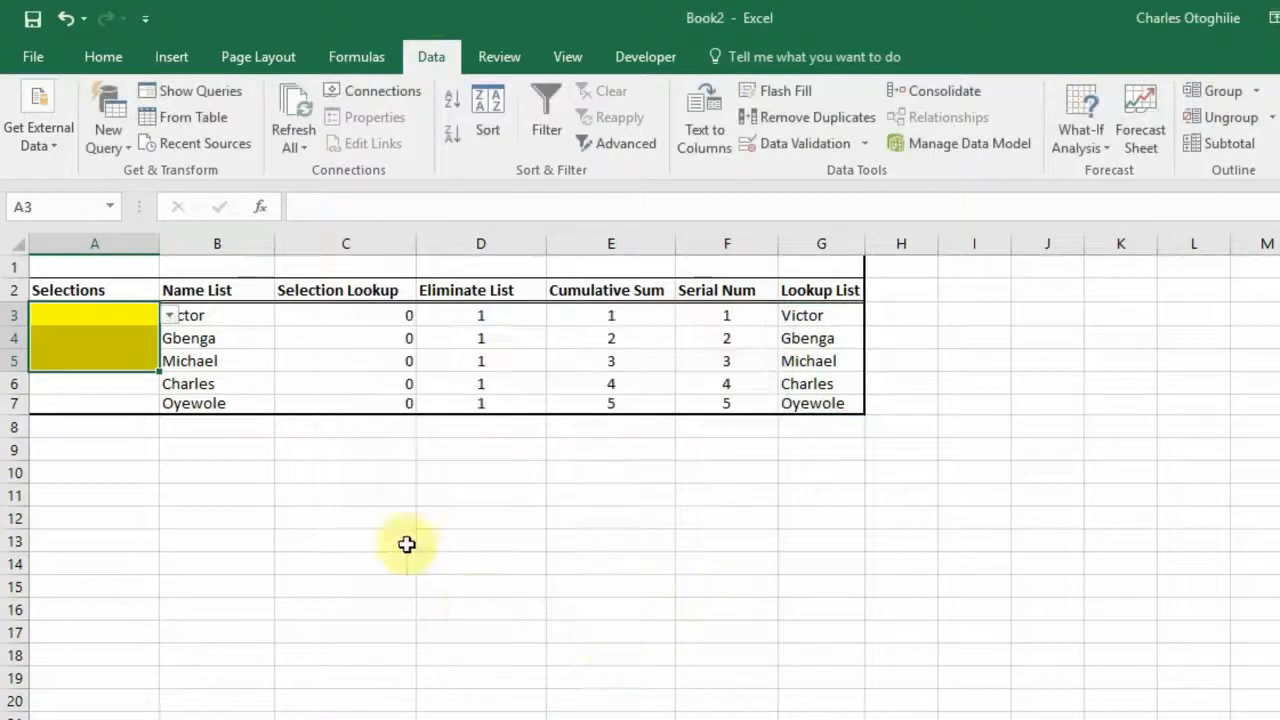
Step: Choose the first listed name for A3 and check which names the dropdown in A4 offers
click(170, 316)
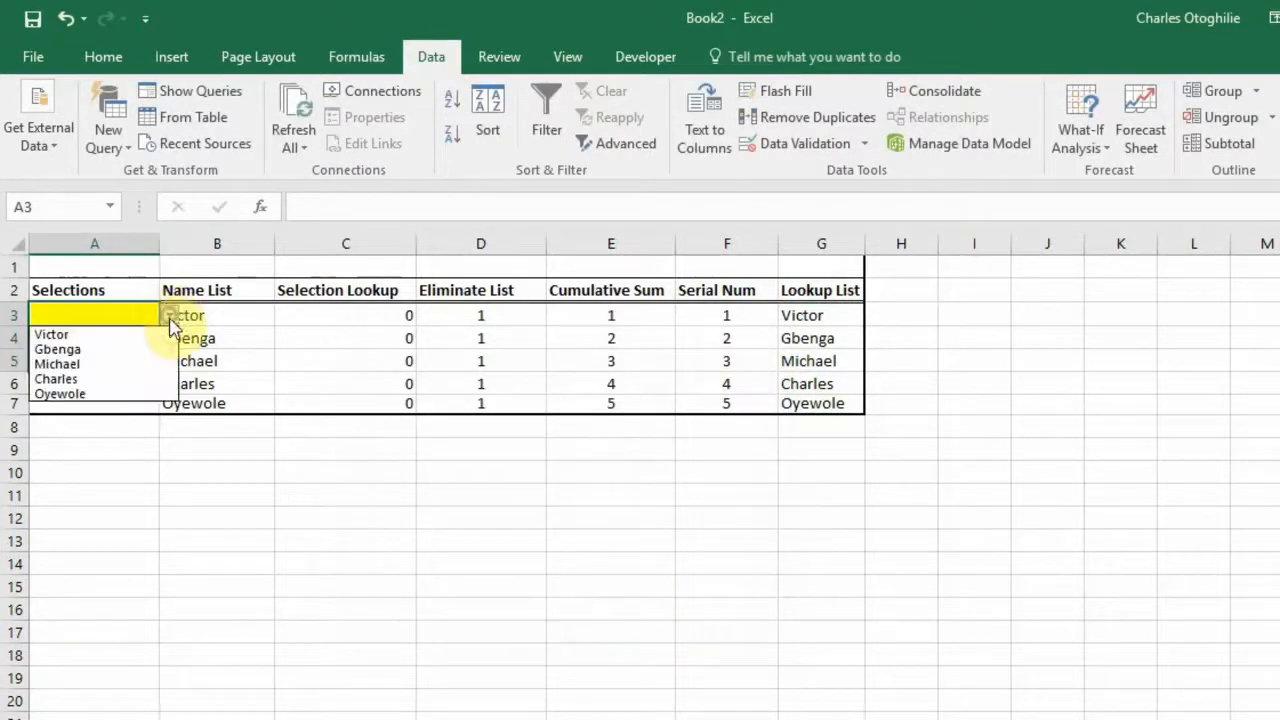
click(128, 338)
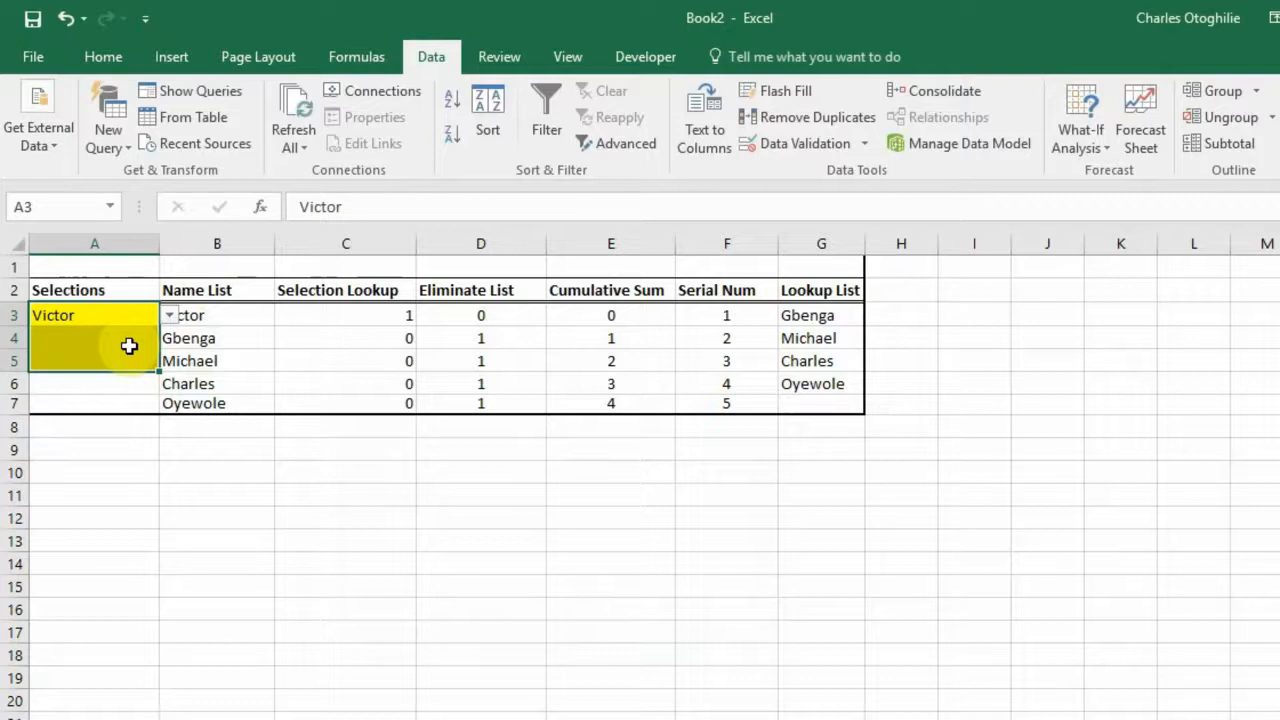
click(146, 337)
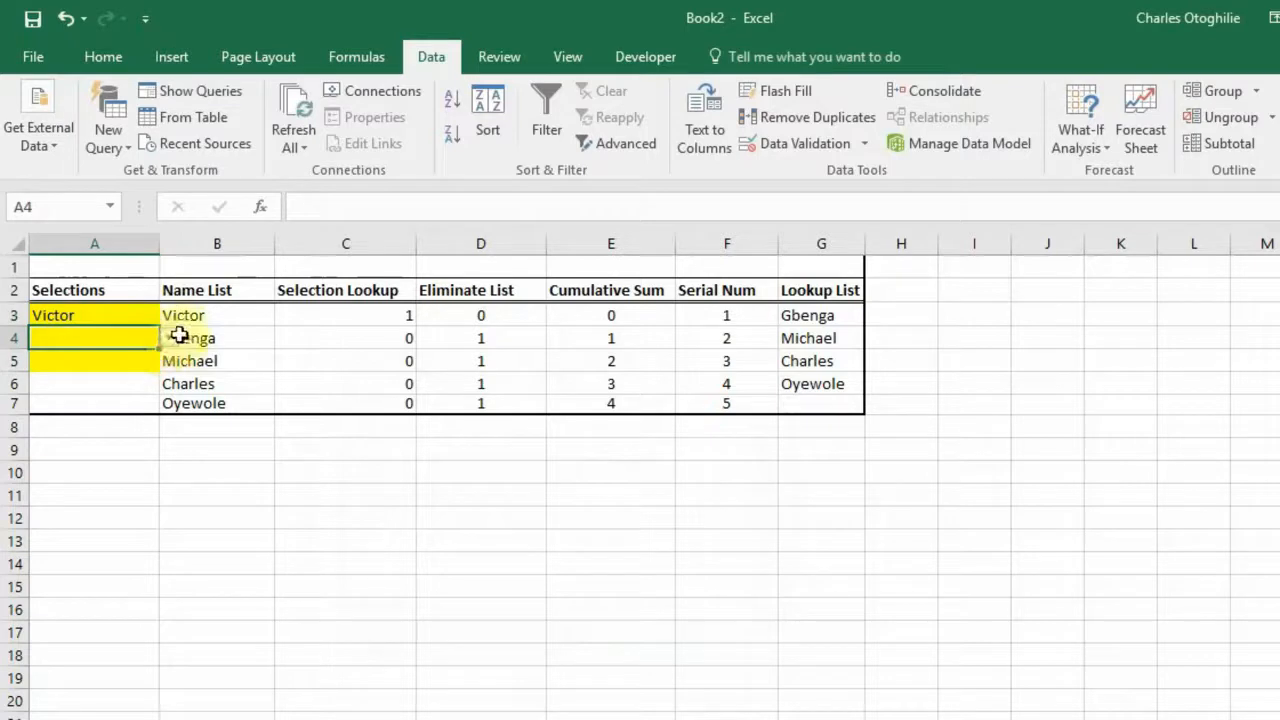
click(170, 340)
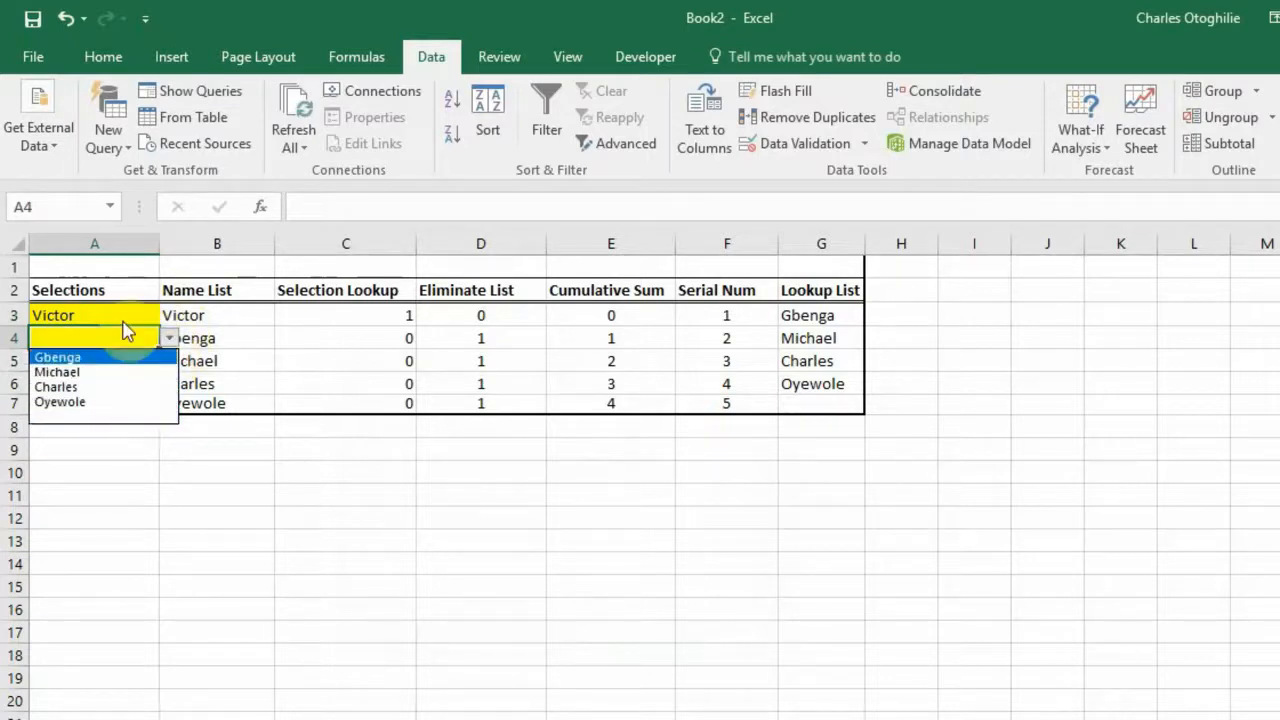
Step: Change the selection in A3 to the name from B7 of the Name List, using its dropdown
click(116, 318)
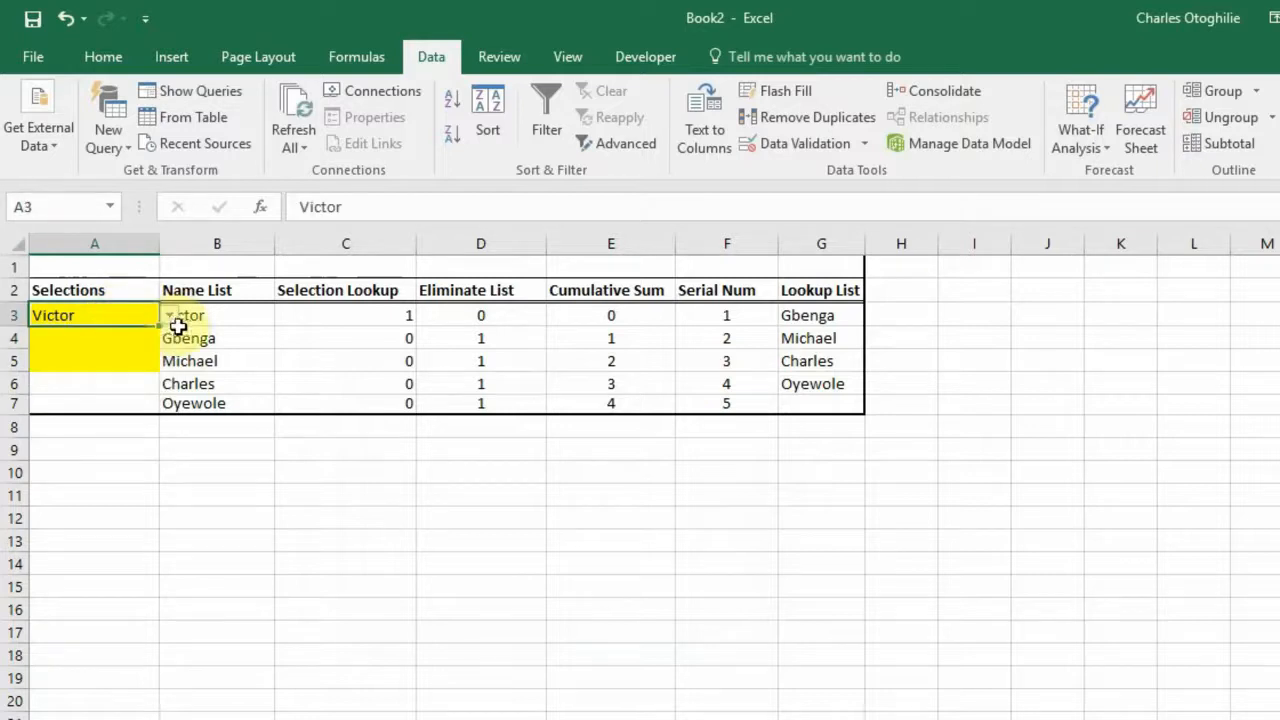
click(171, 316)
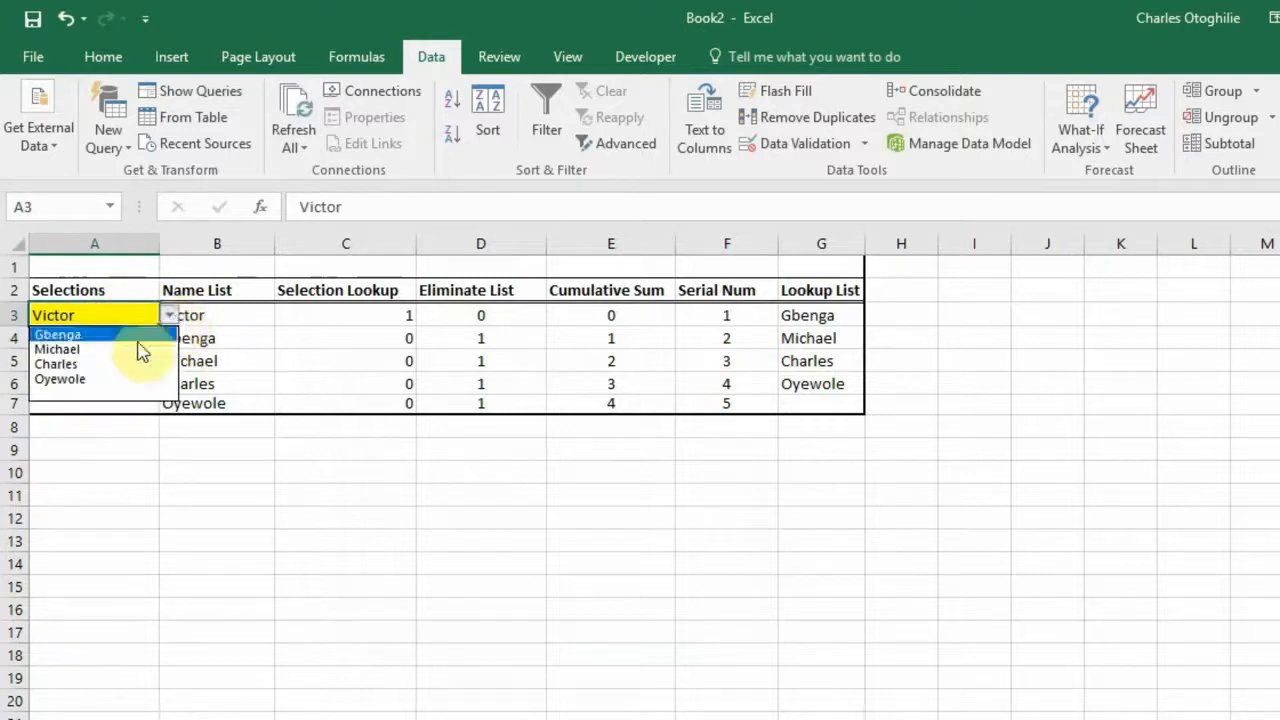
click(110, 388)
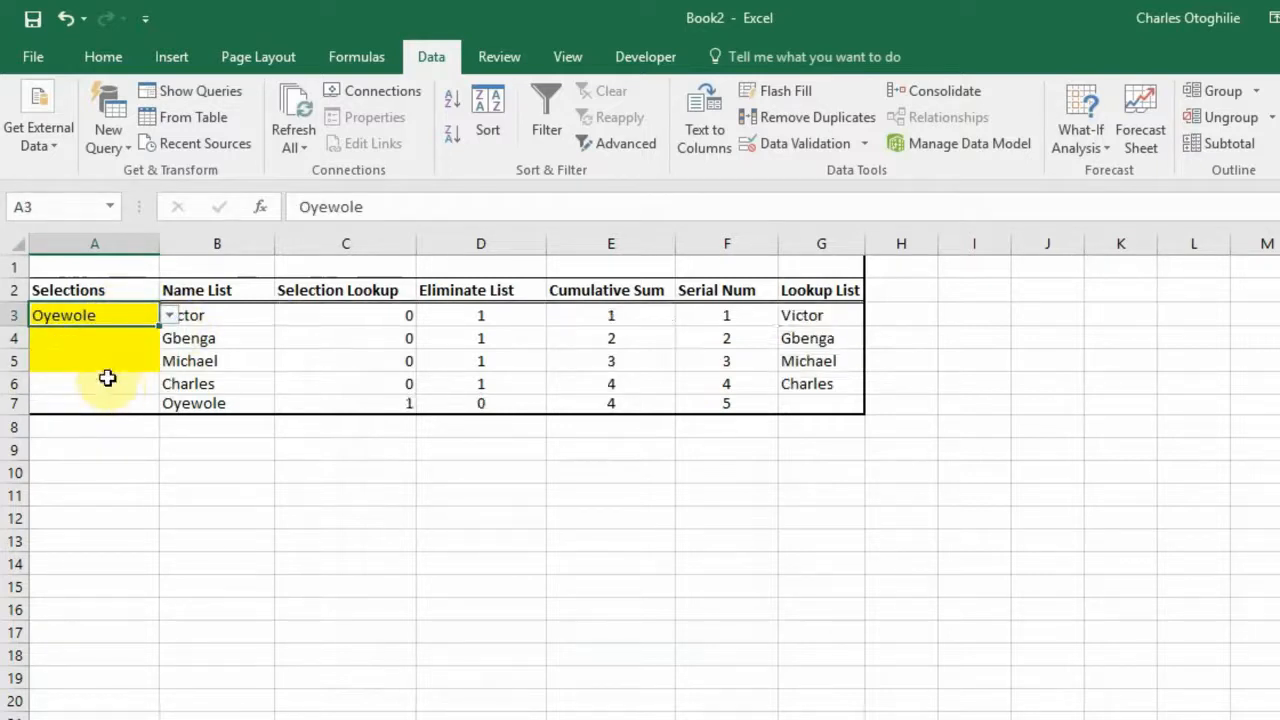
Step: Review the choices offered in A4 and select the name from B4 of the Name List
click(128, 338)
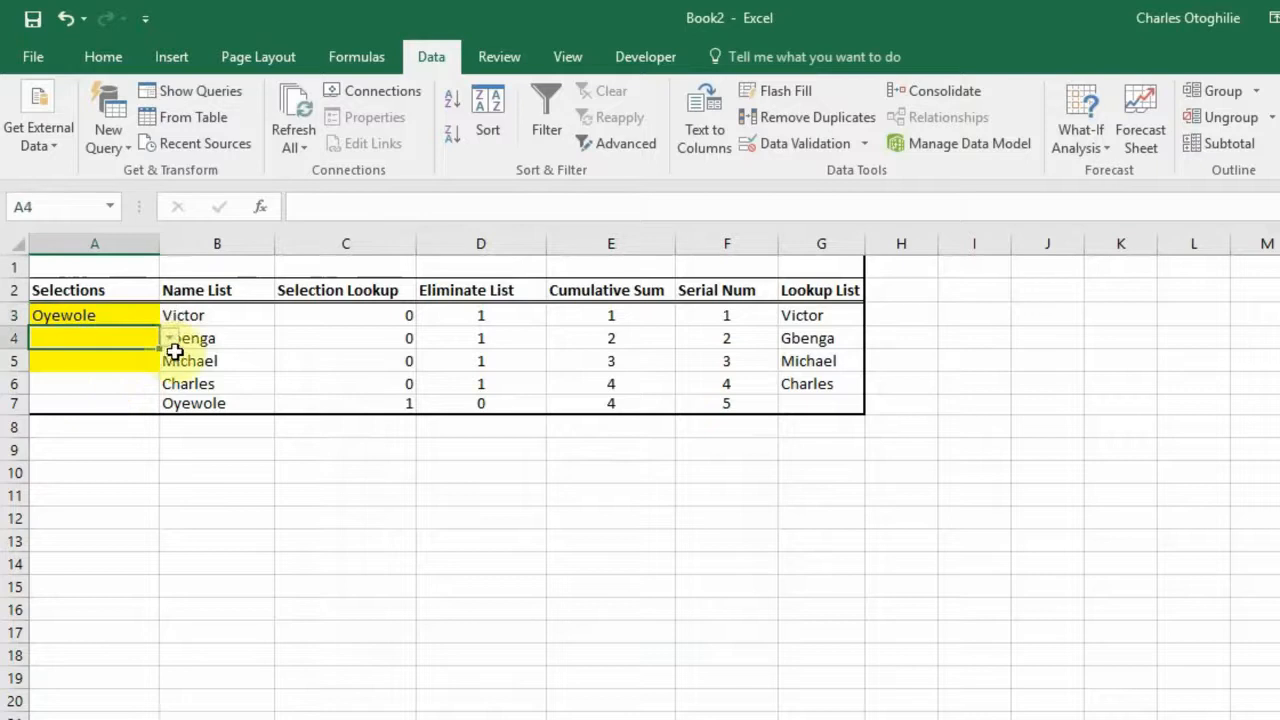
click(172, 339)
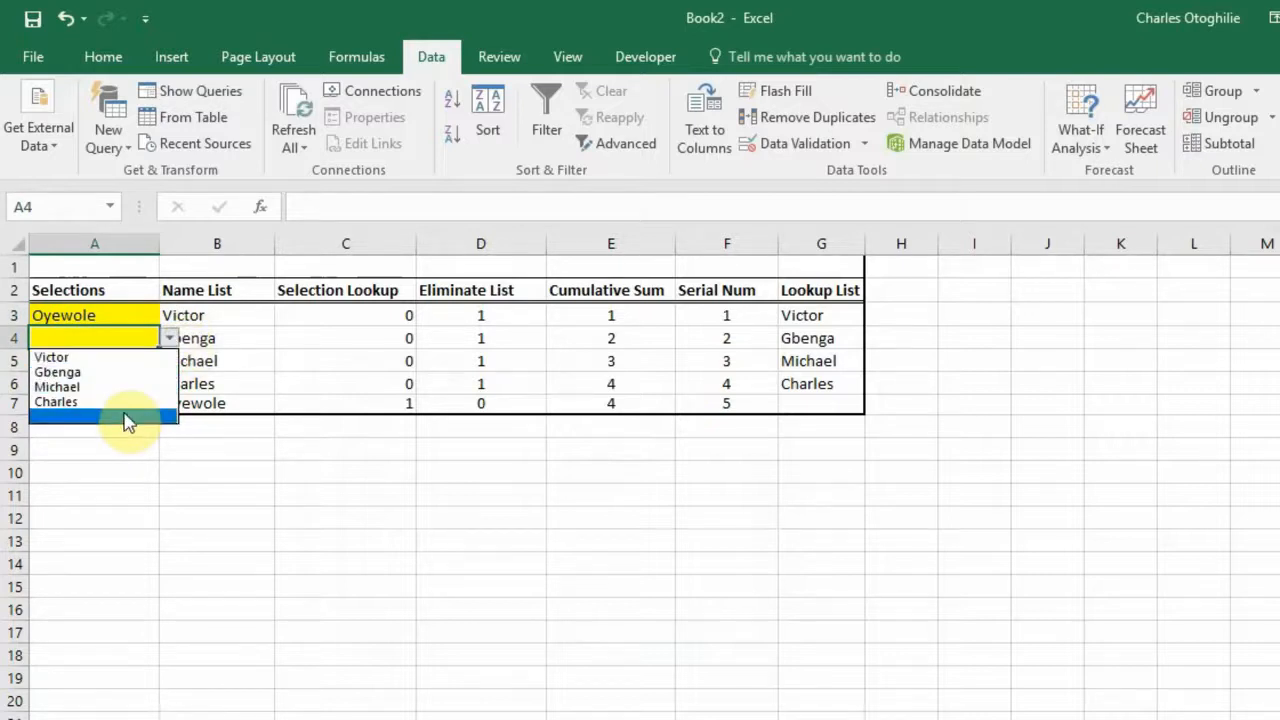
click(172, 340)
click(171, 338)
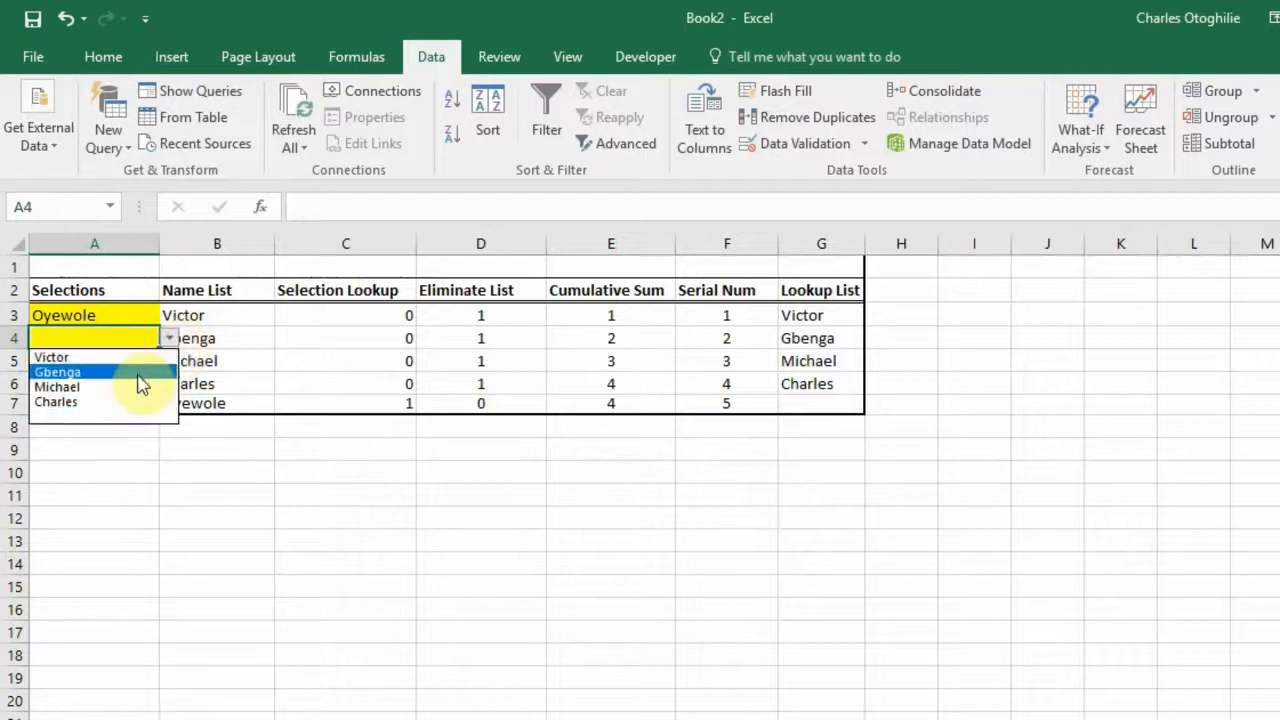
click(138, 372)
Step: Select the name from B3 of the Name List in the dropdown of A5
click(117, 363)
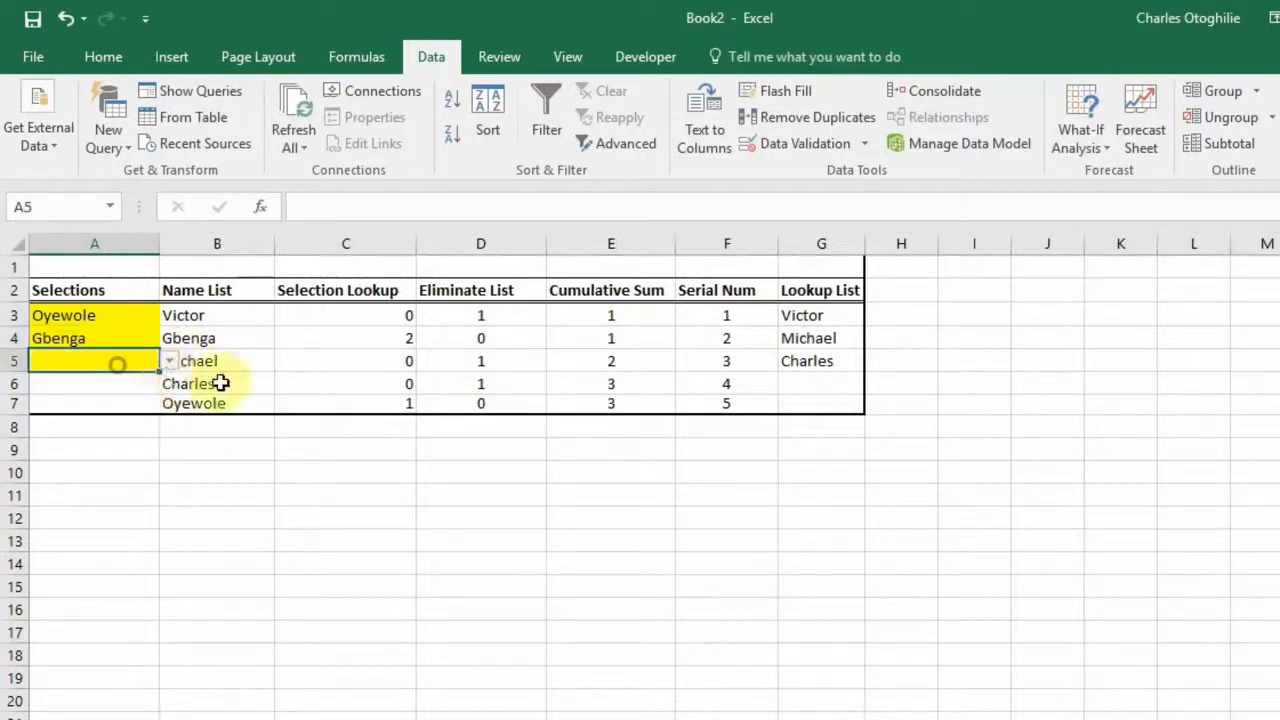
click(170, 364)
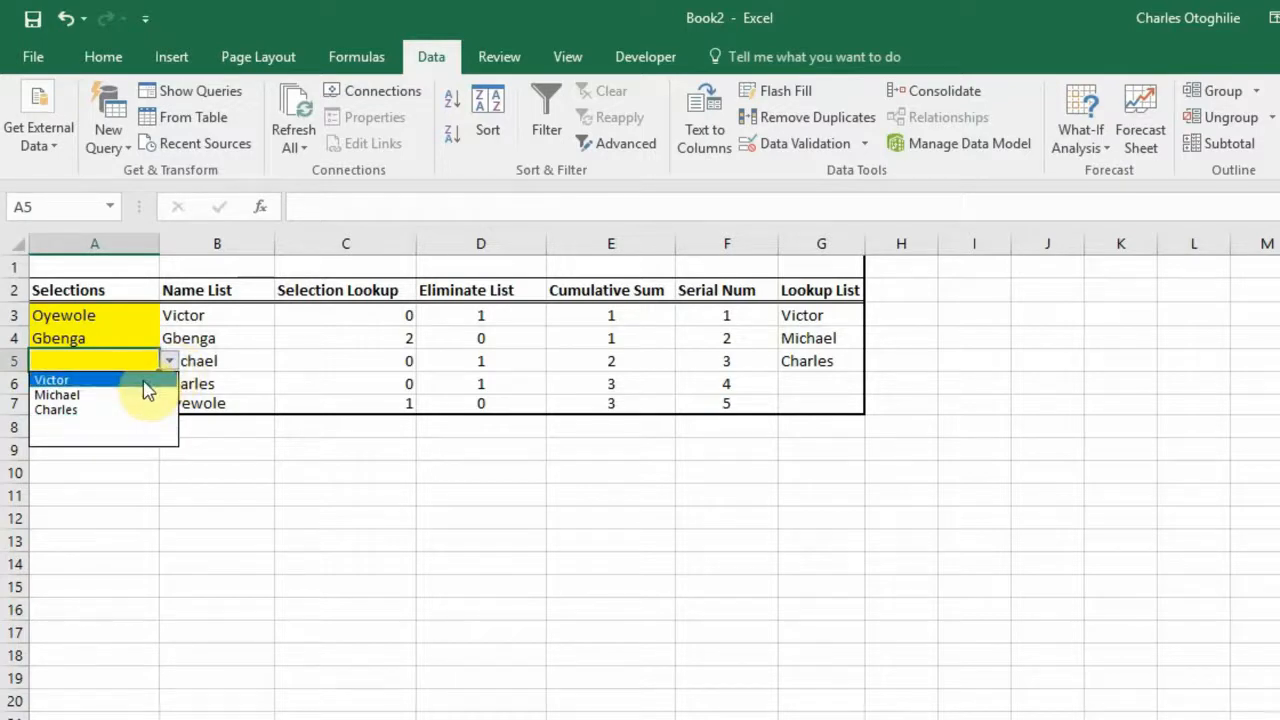
click(143, 381)
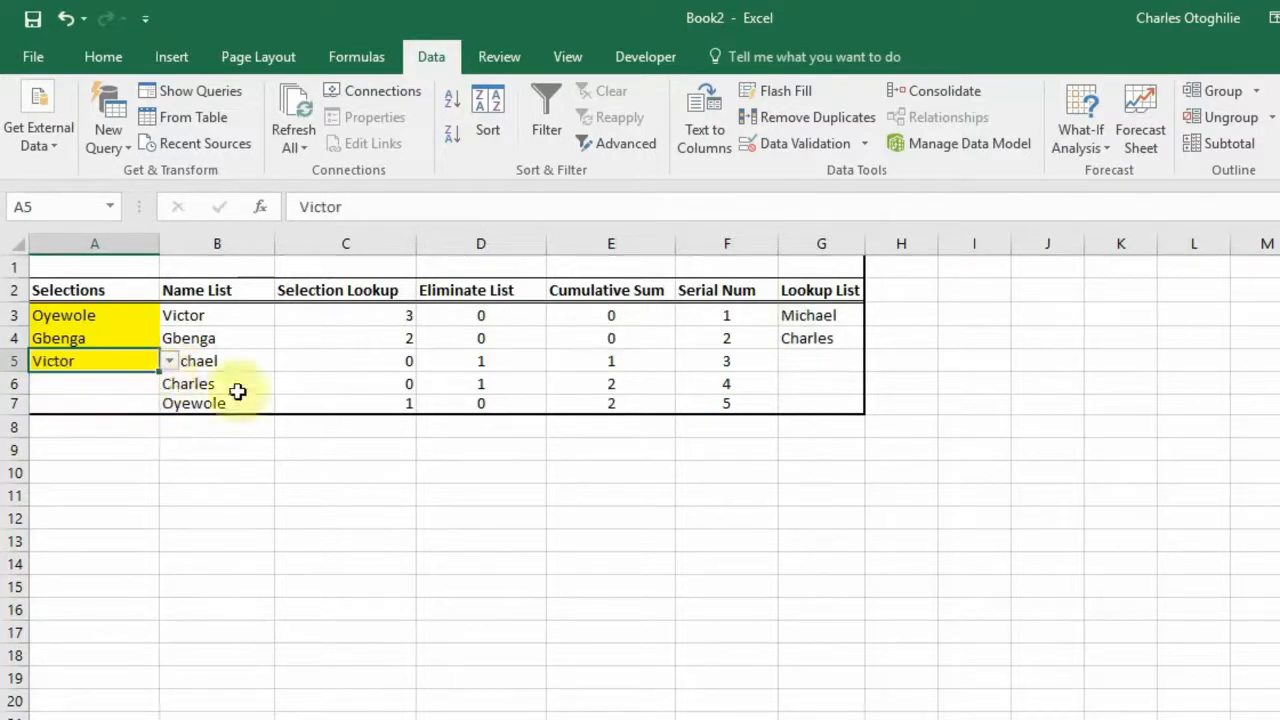
click(226, 364)
click(211, 470)
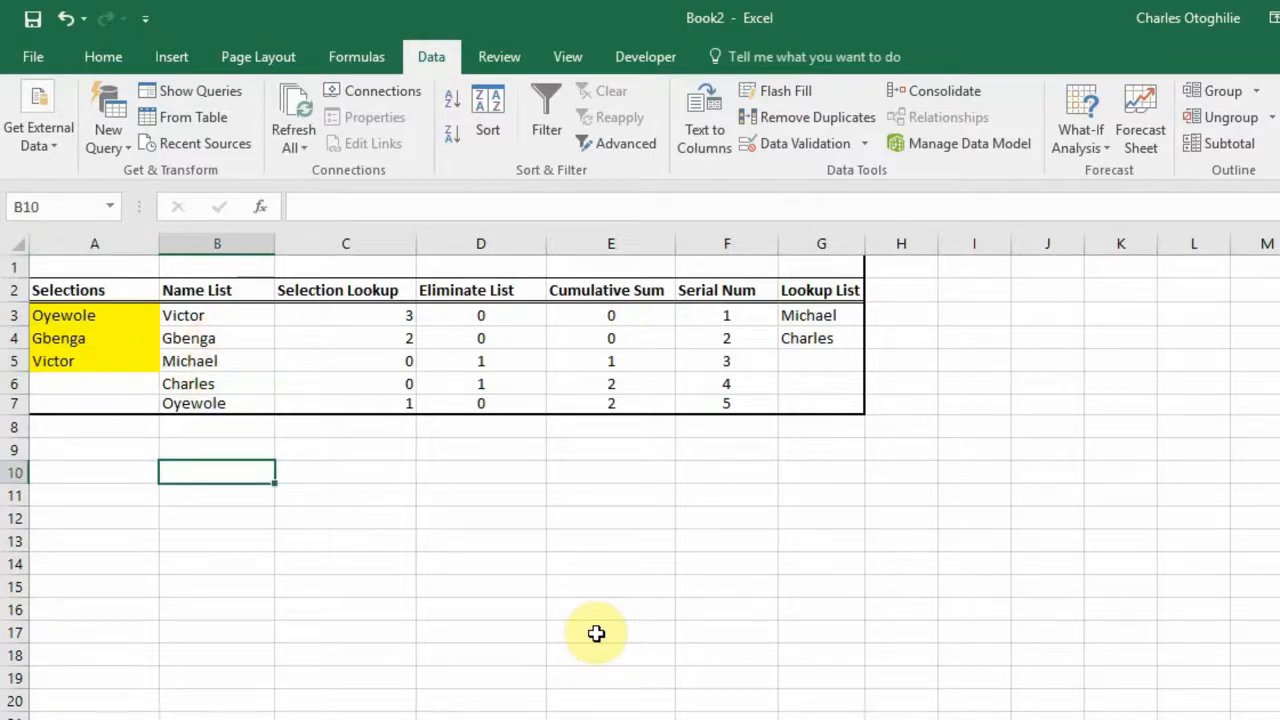
click(72, 318)
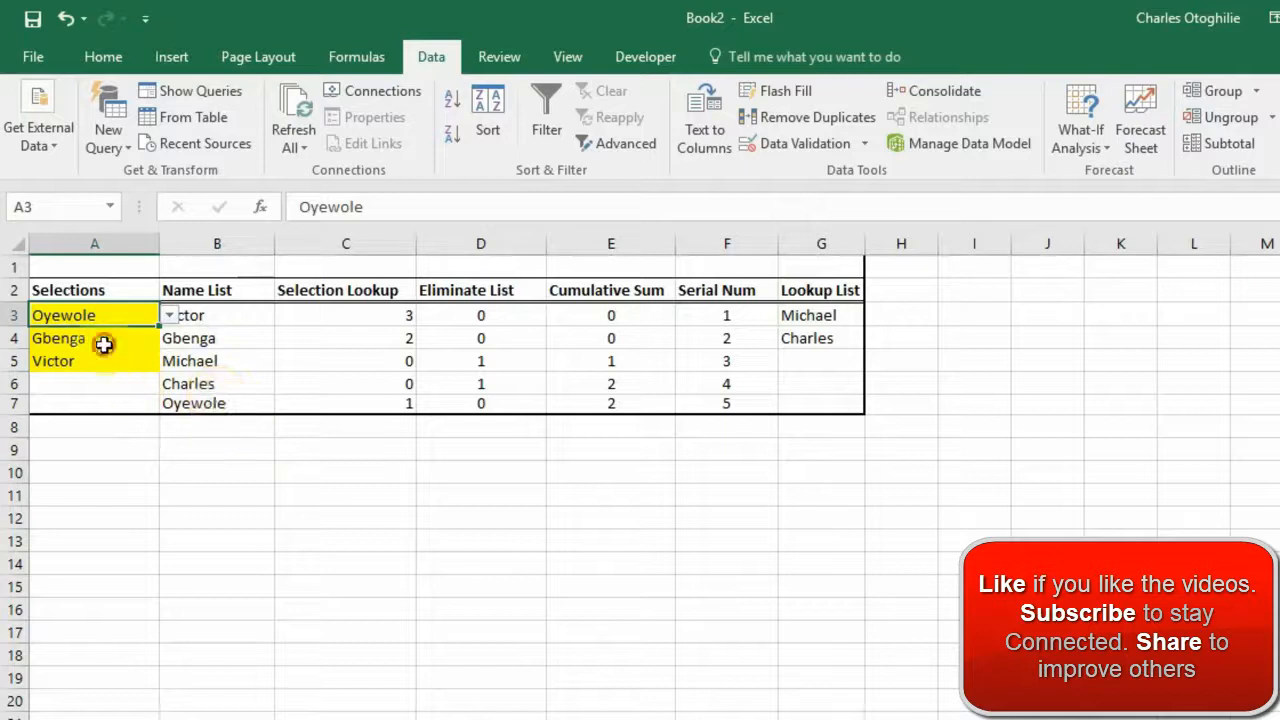
click(104, 344)
key(Down)
key(Up)
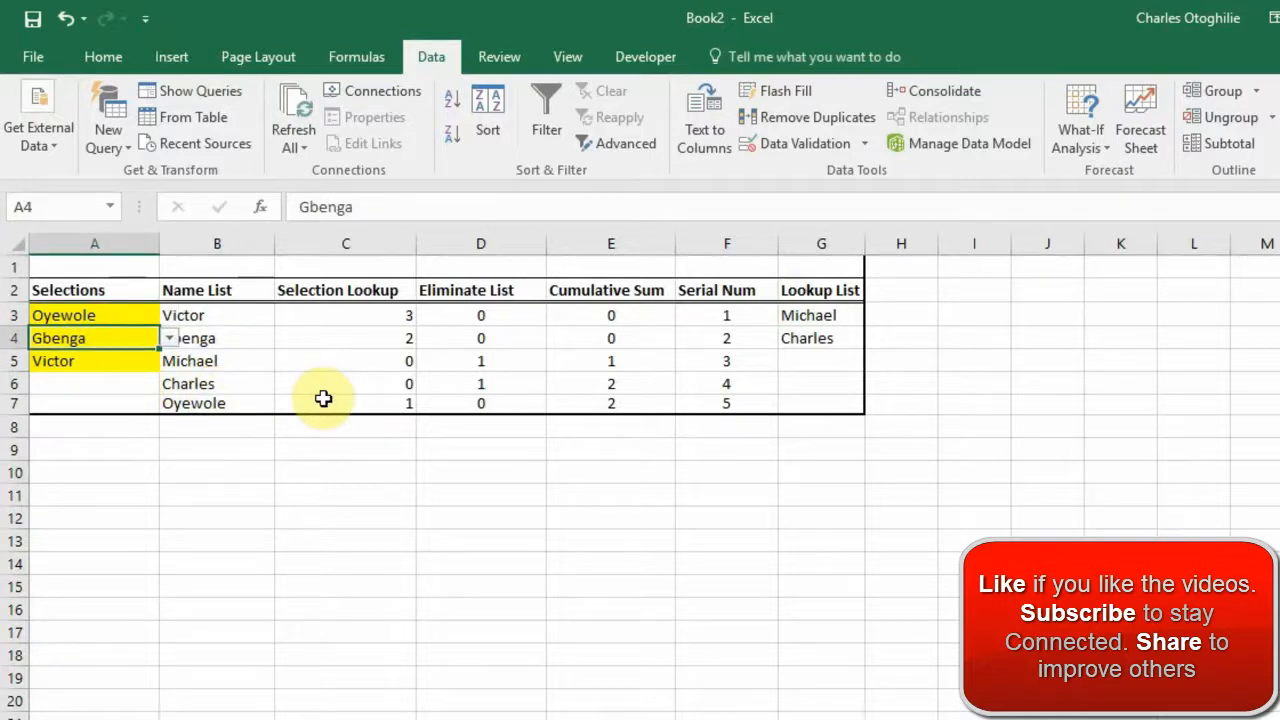
key(Up)
key(Up)
key(Down)
key(Down)
key(Down)
key(Down)
key(Down)
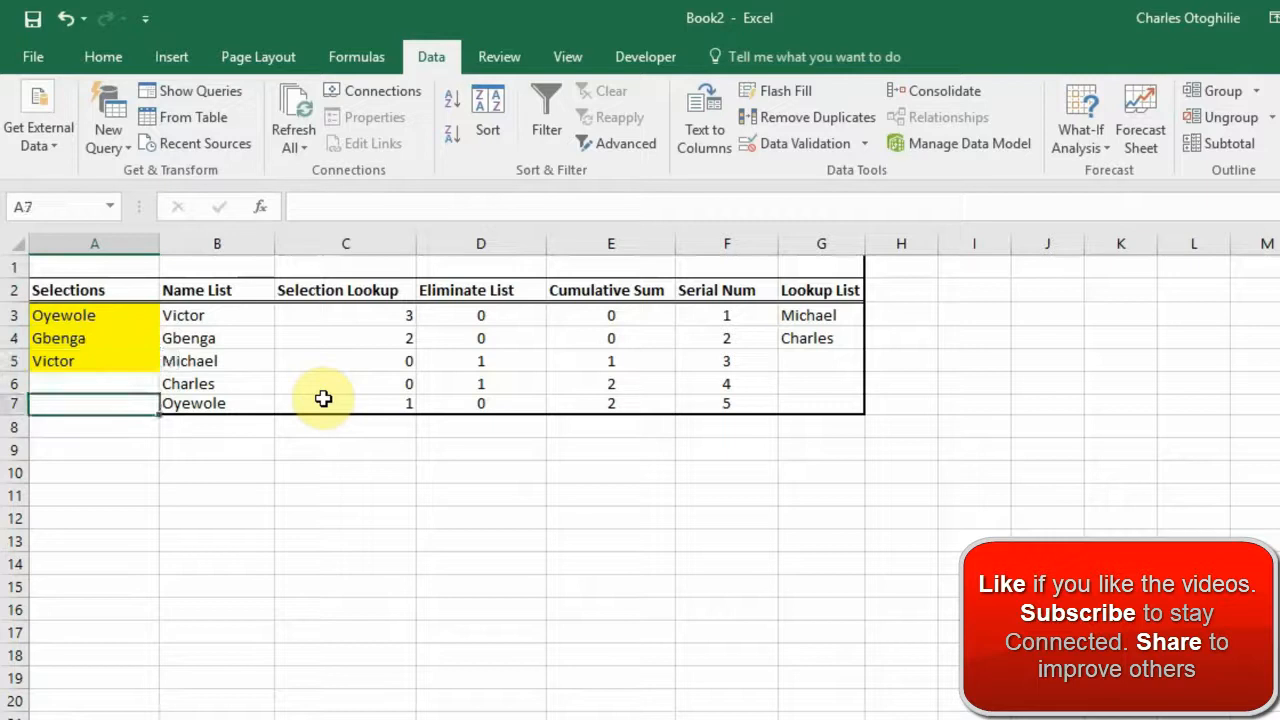
key(Up)
key(Up)
key(Up)
key(Up)
key(Down)
key(Down)
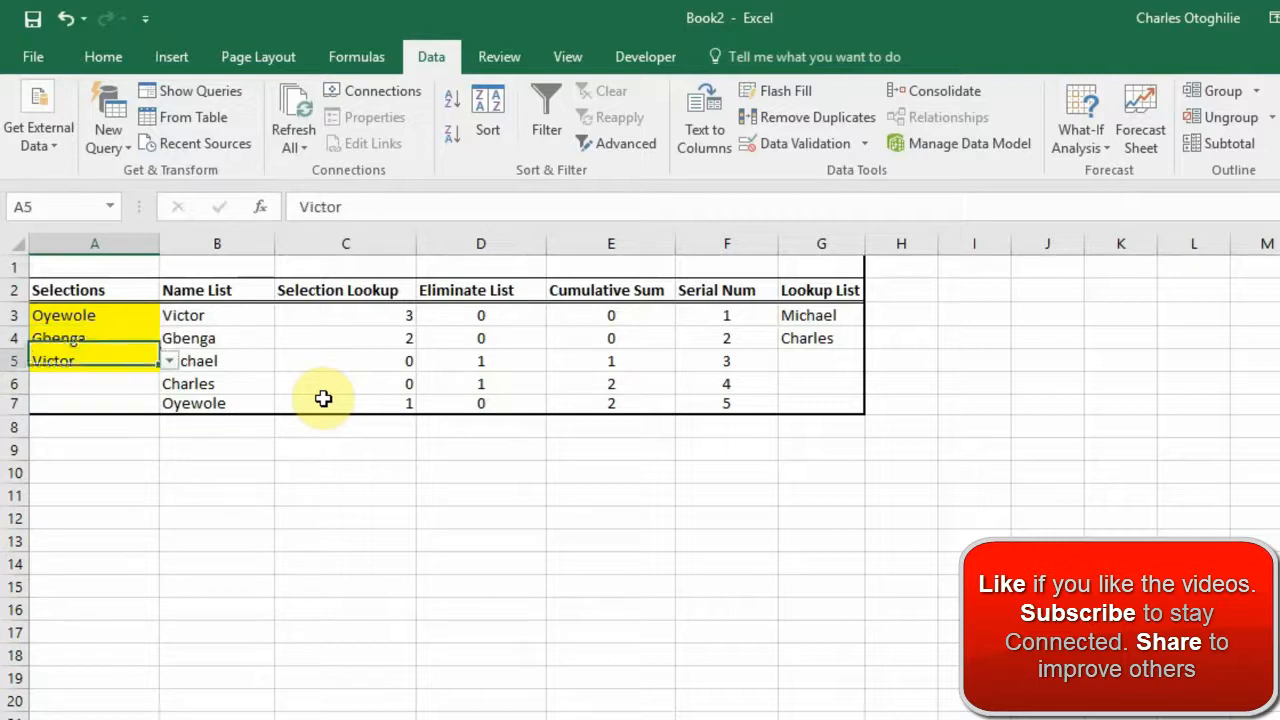
key(Down)
key(Right)
key(Right)
key(Right)
key(Right)
key(Right)
key(Right)
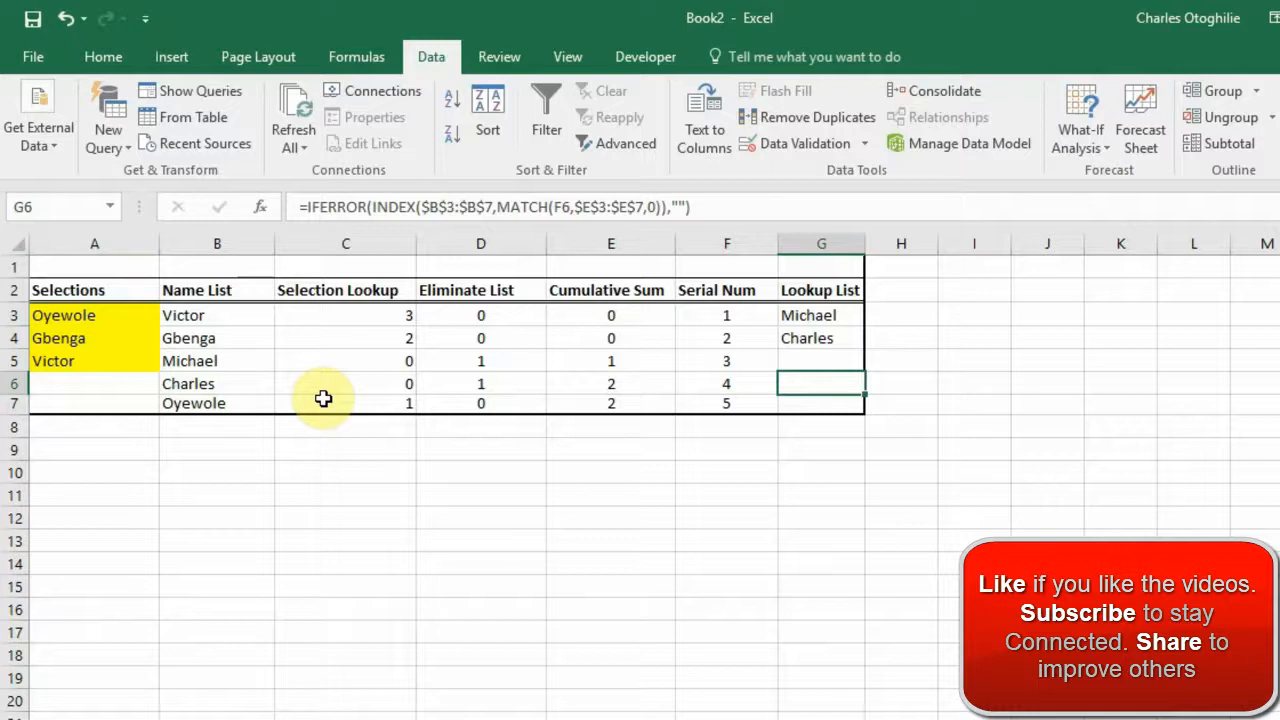
key(Up)
key(Up)
key(Up)
key(Up)
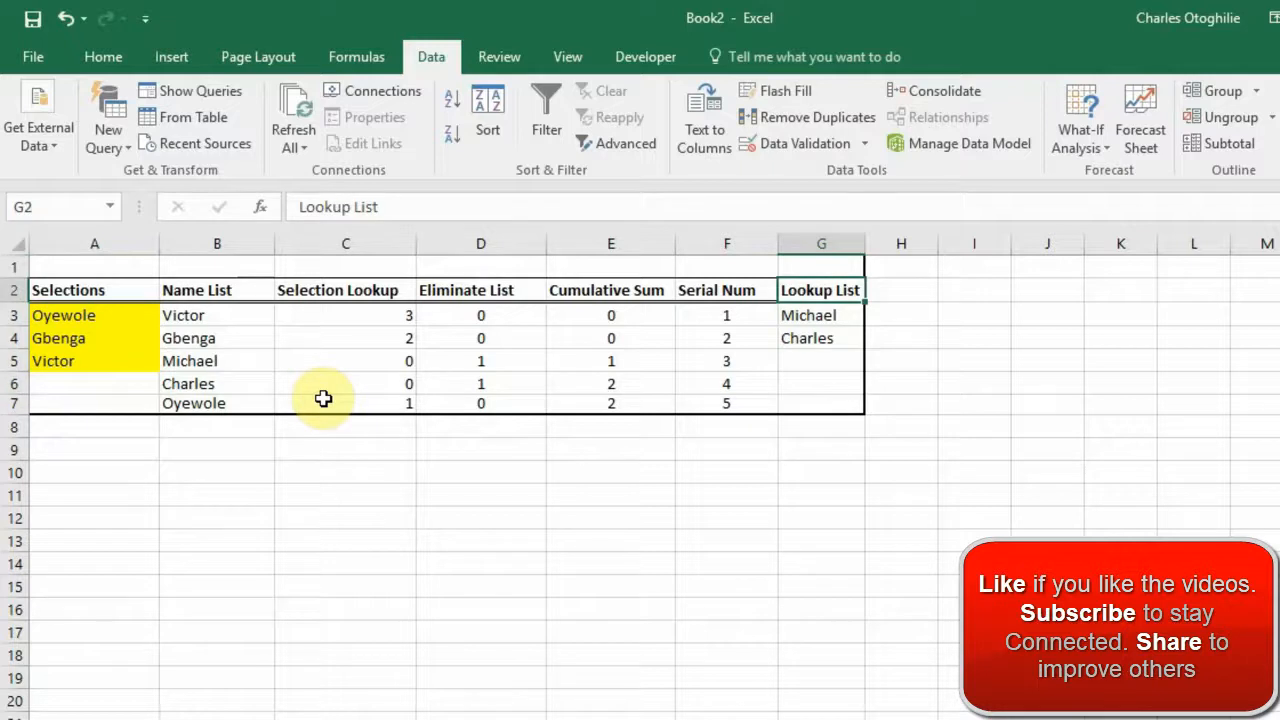
key(Down)
key(Left)
key(Left)
key(Left)
key(Left)
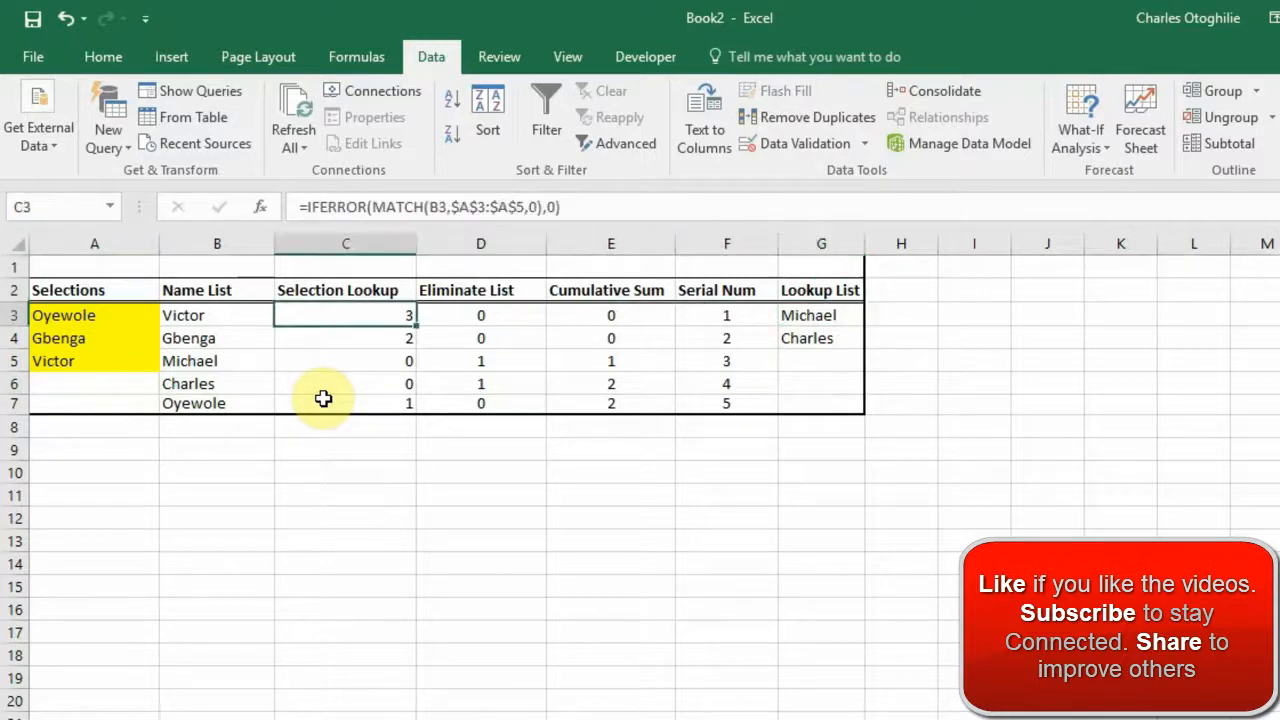